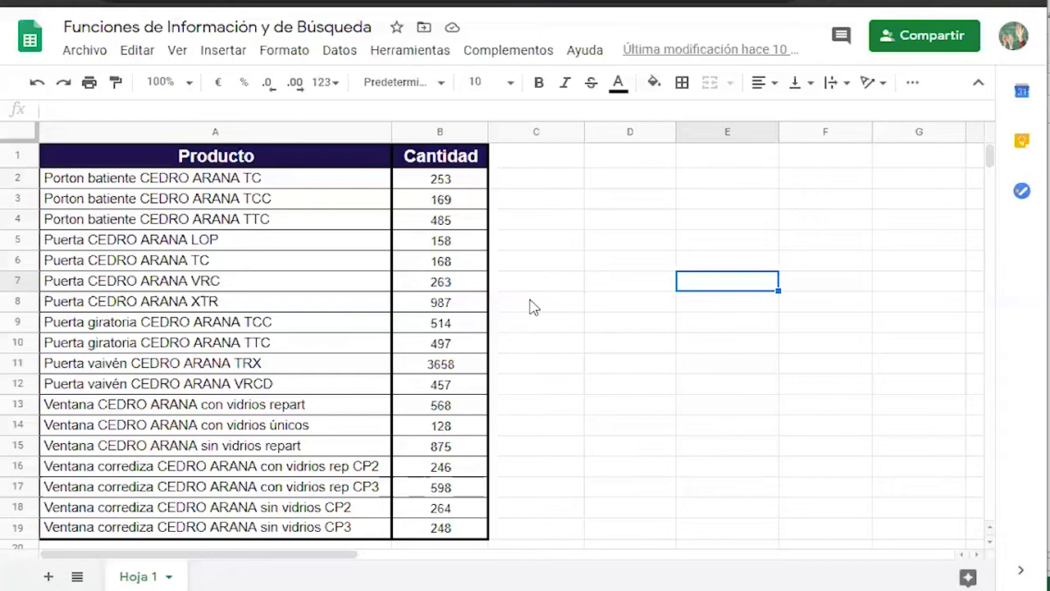
Enter the formula =ESTEXTO(A2) in cell C2 to test whether the first product is text.
left_click(517, 183)
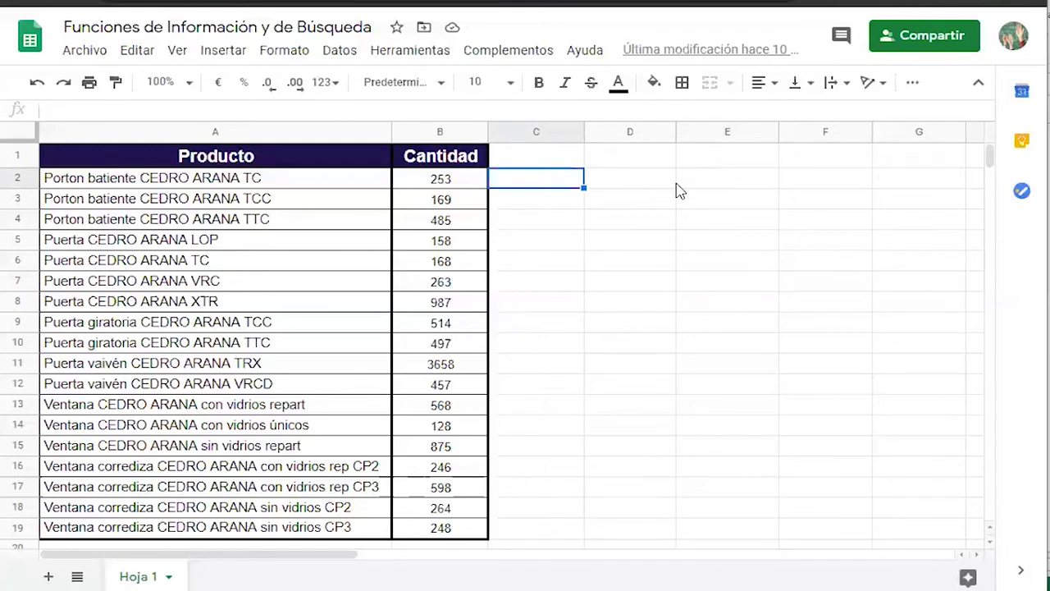
type("=")
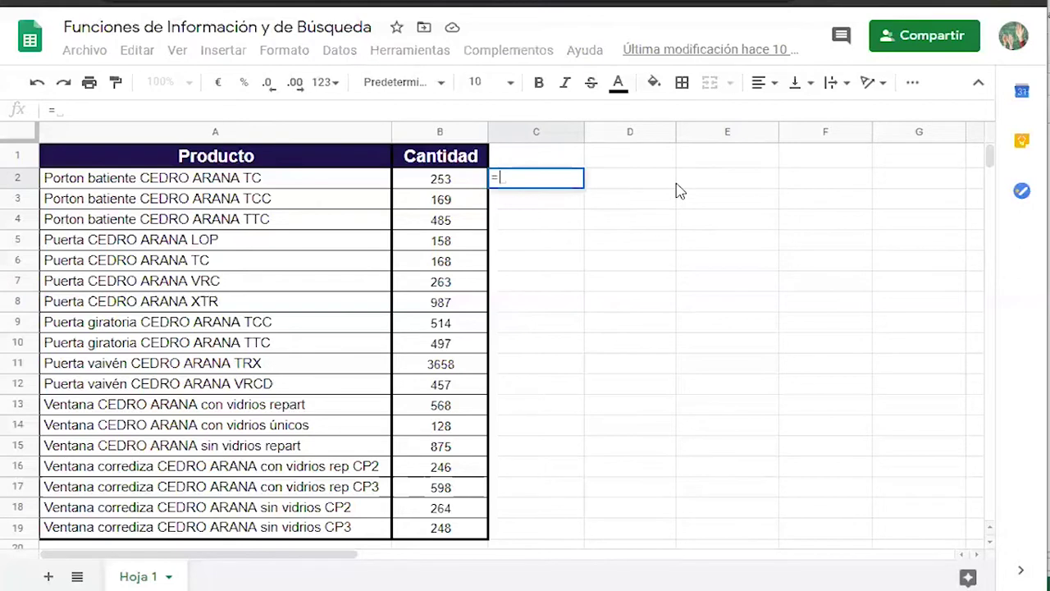
type("es")
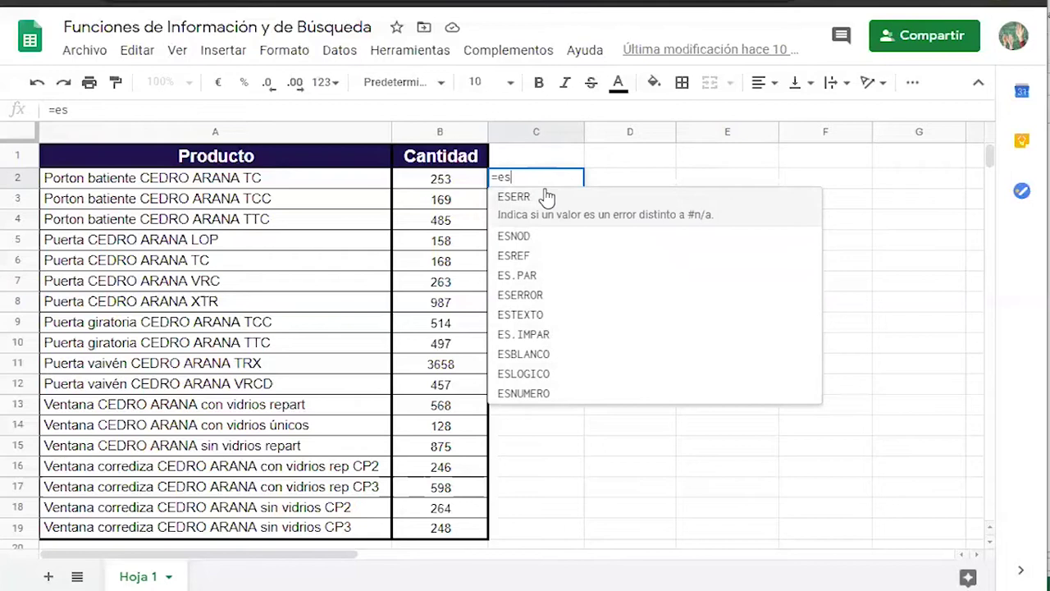
left_click(553, 310)
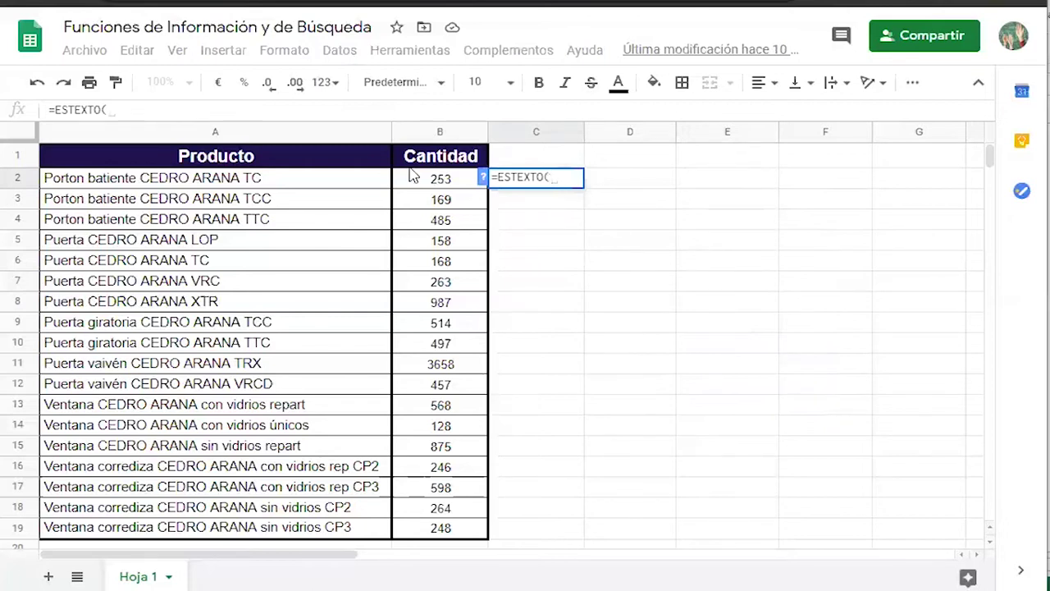
left_click(328, 181)
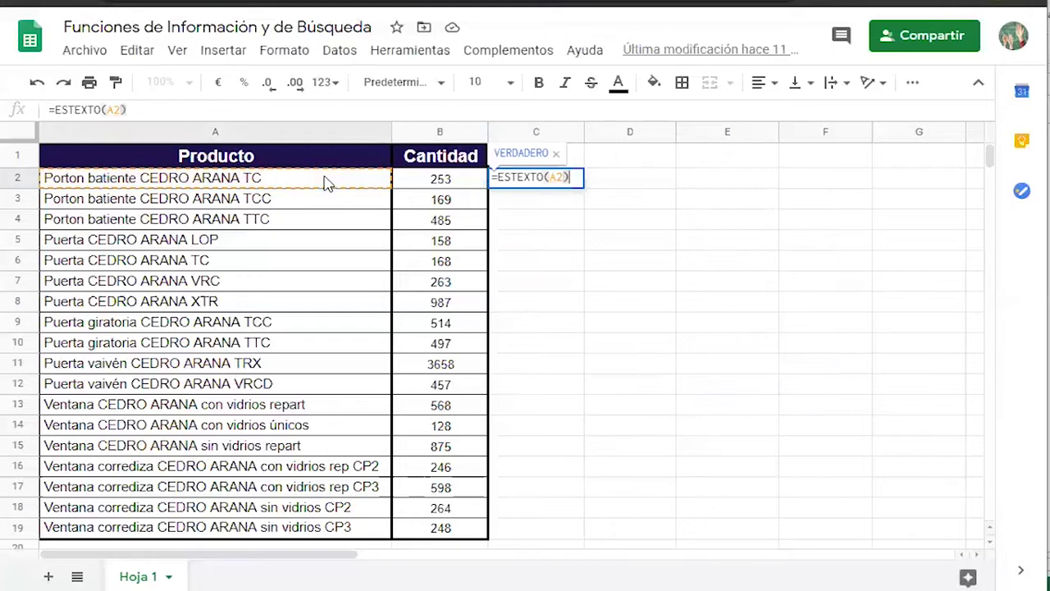
key("Return")
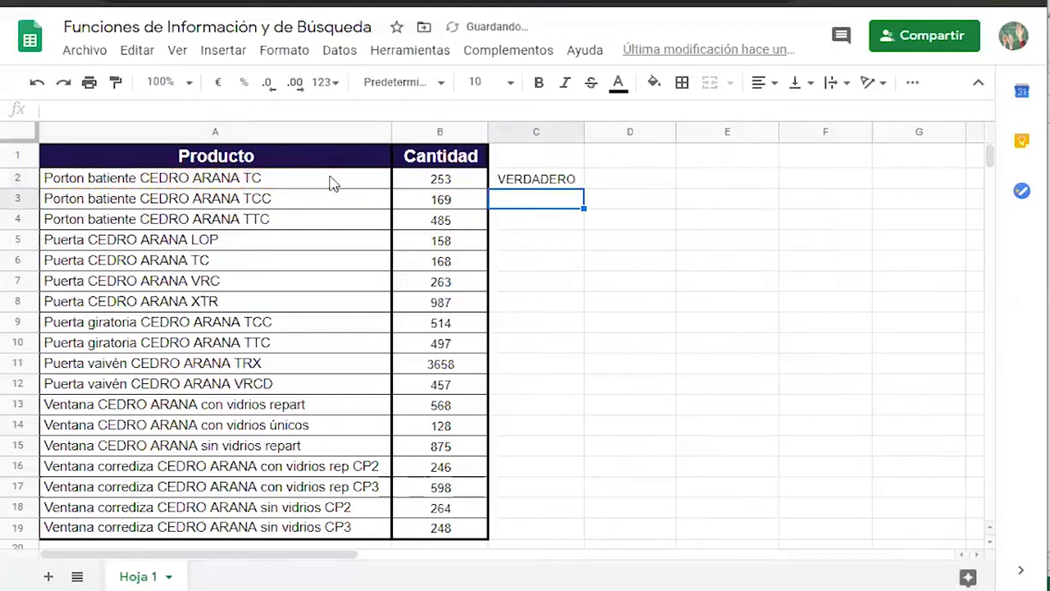
Fill the ESTEXTO formula from C2 down to C19, alongside the last product row.
left_click(528, 183)
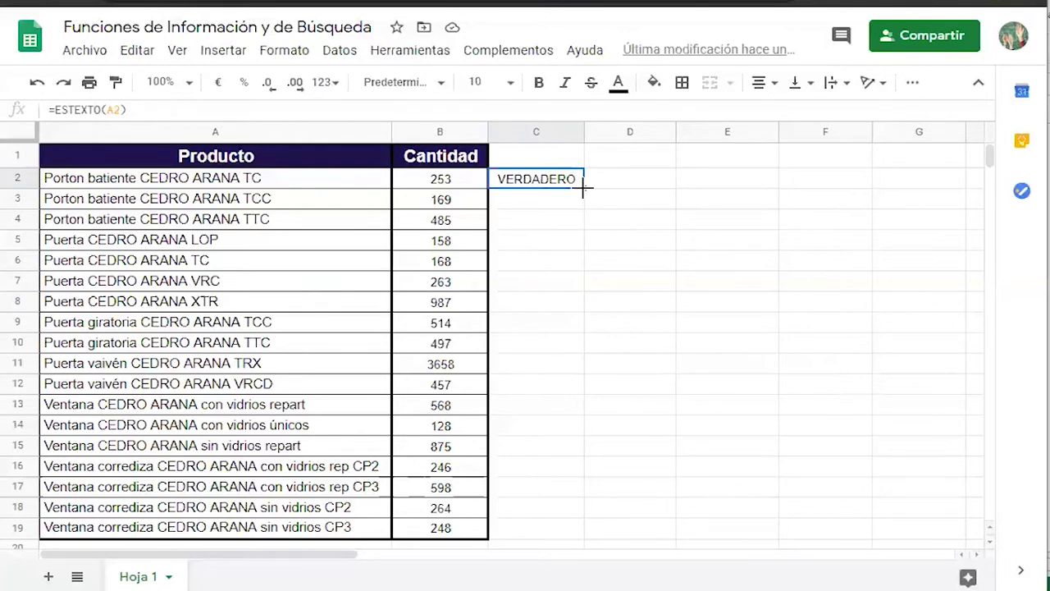
left_click_drag(582, 187, 551, 520)
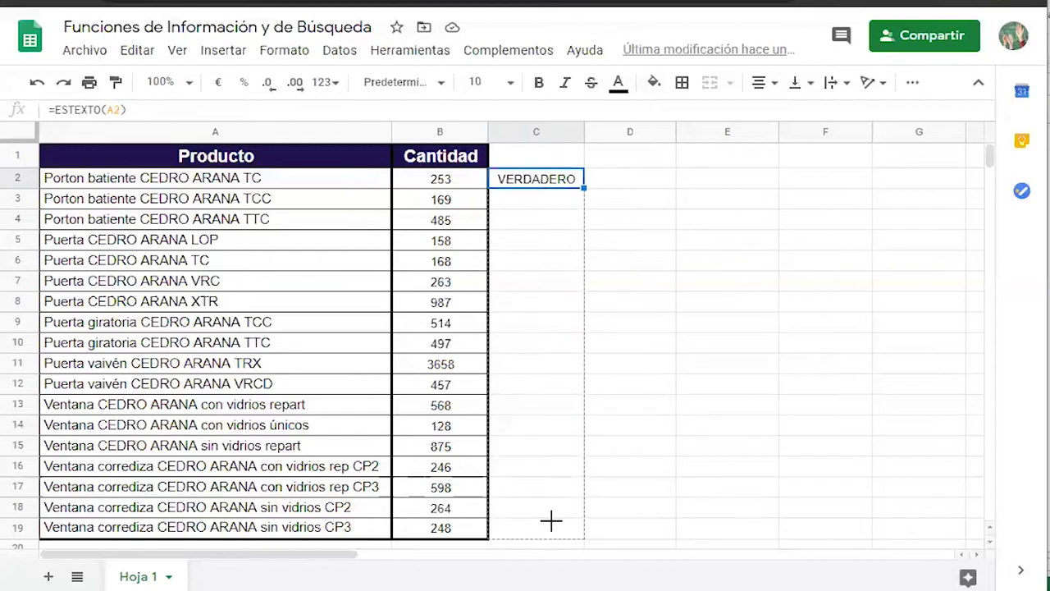
left_click_drag(552, 520, 555, 527)
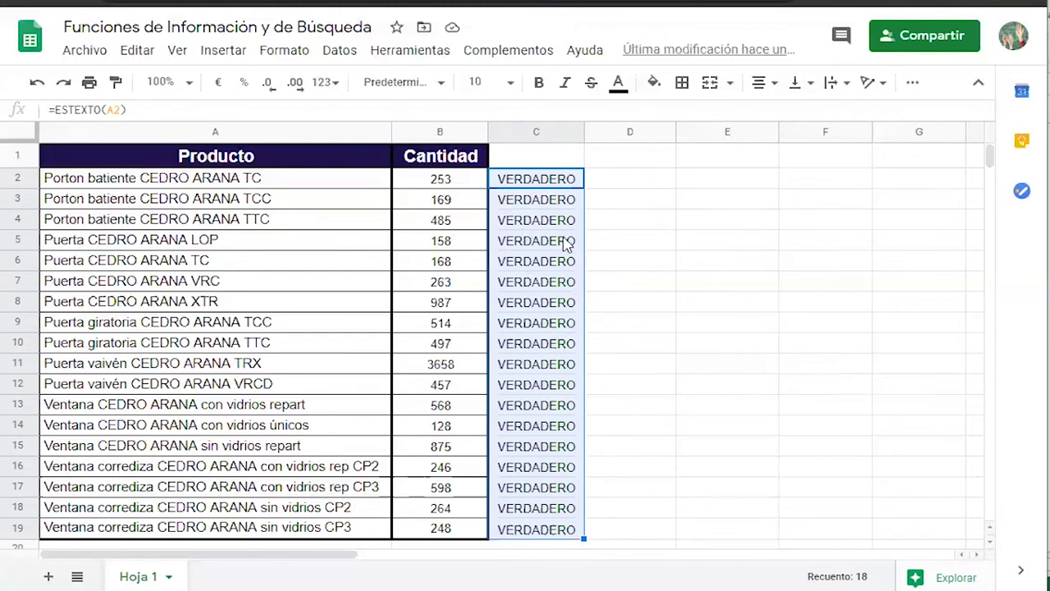
Examine the cell references in the copied ESTEXTO formulas in cells C2 to C5.
left_click(551, 187)
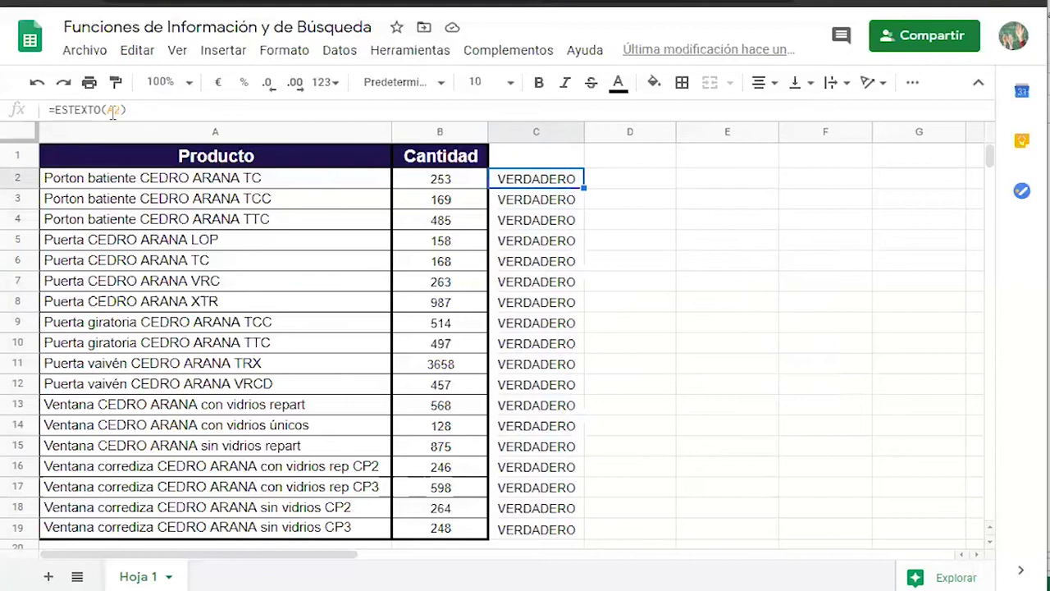
left_click(530, 205)
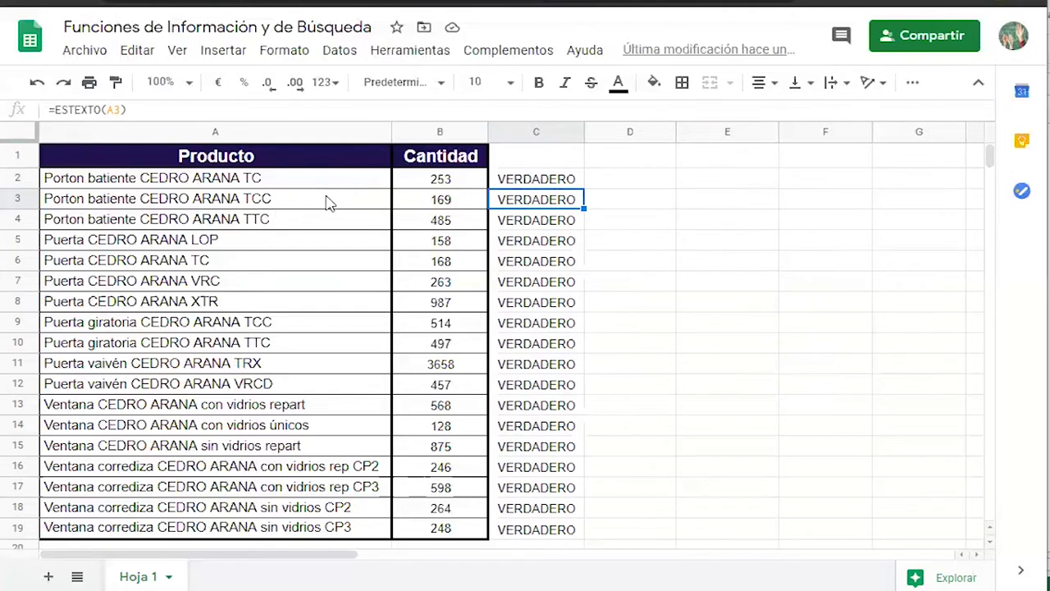
double_click(512, 202)
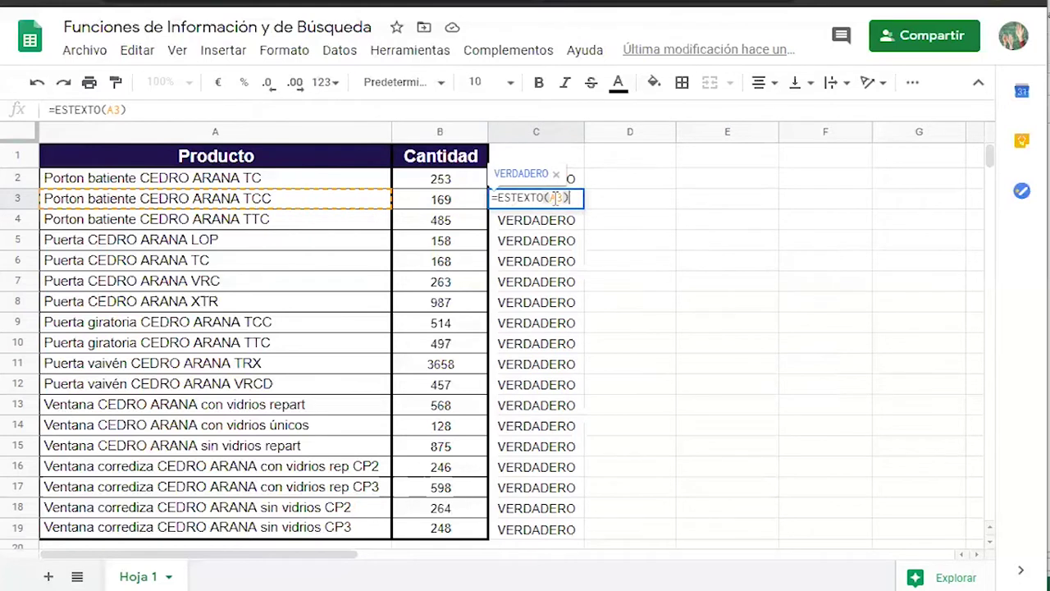
left_click(562, 227)
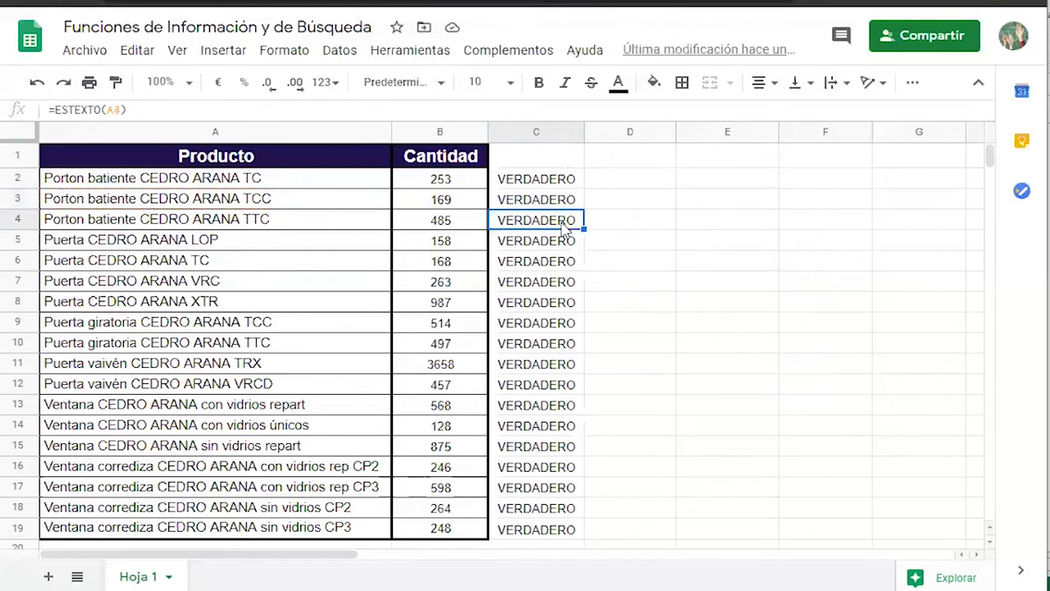
double_click(562, 226)
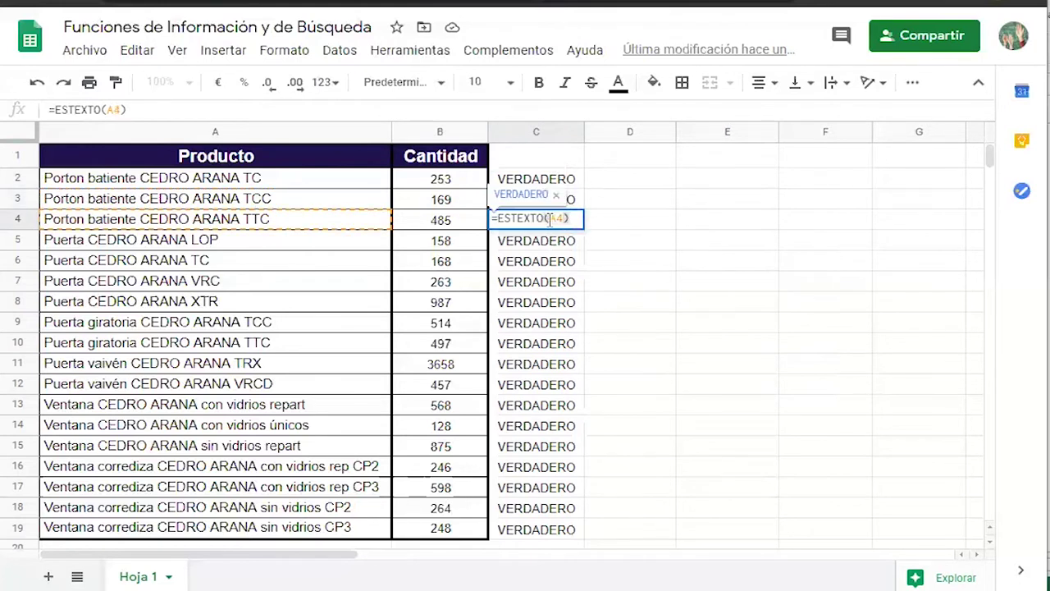
left_click(561, 245)
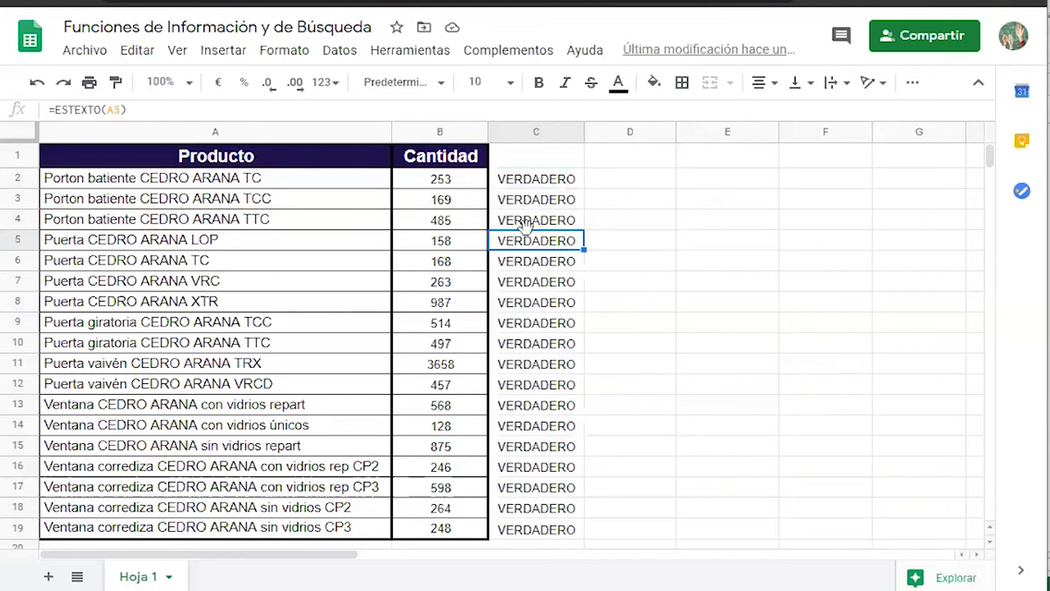
left_click(530, 205)
Fill the ESTEXTO formula from C2 down to C4 again.
left_click(573, 181)
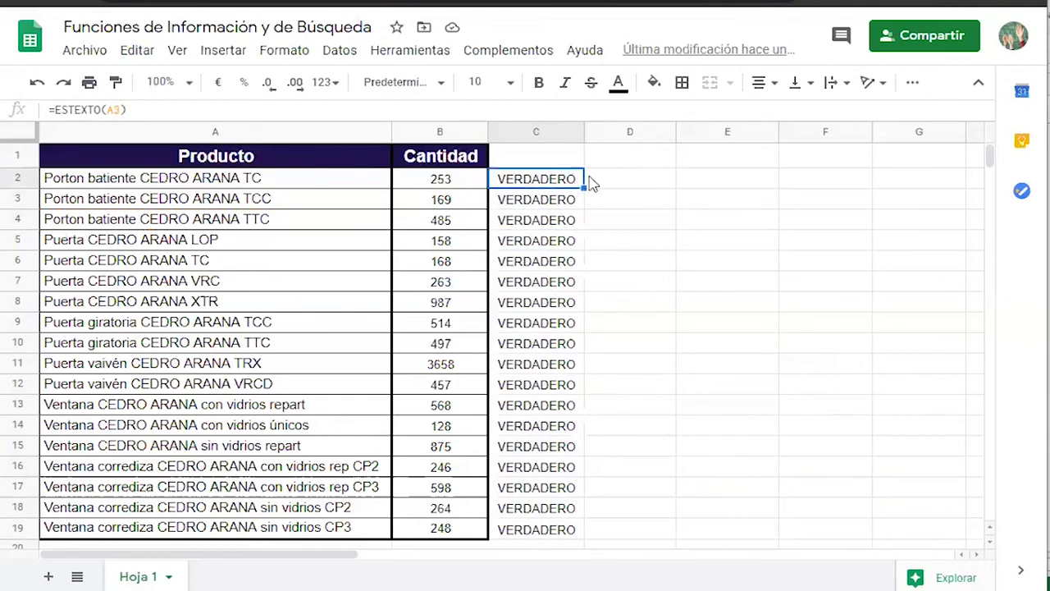
left_click_drag(581, 187, 581, 231)
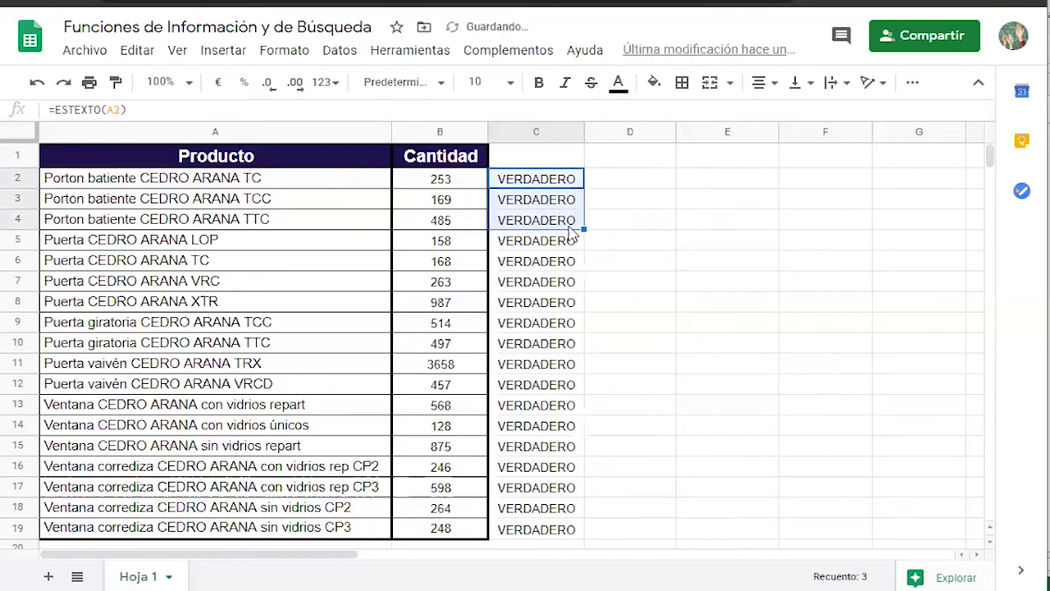
Review the product texts in A3 and A16:A19 and the corresponding ESTEXTO formula in C17.
left_click(345, 206)
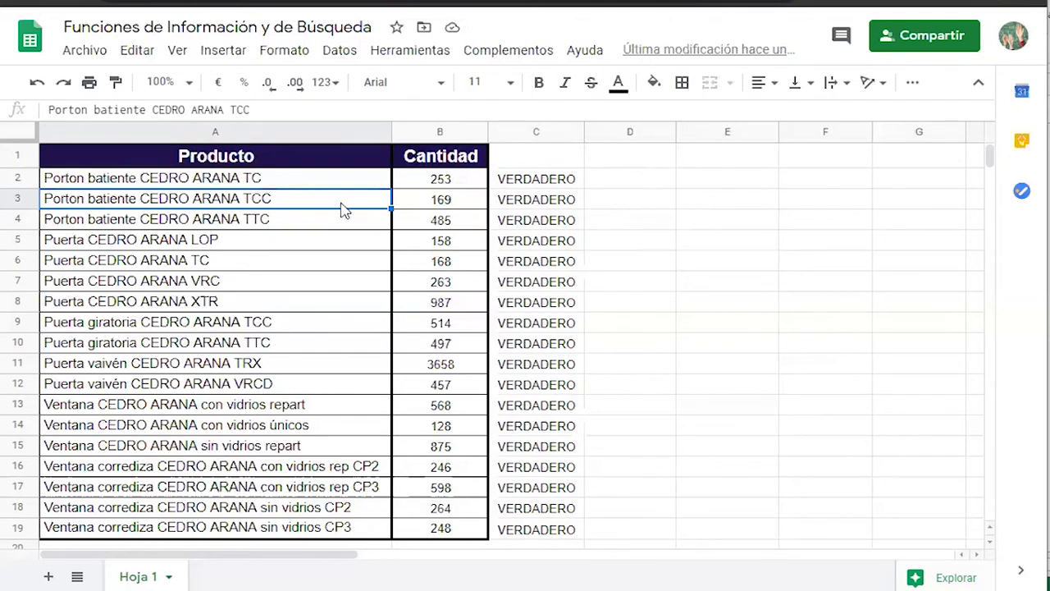
left_click(340, 469)
left_click_drag(337, 490, 342, 531)
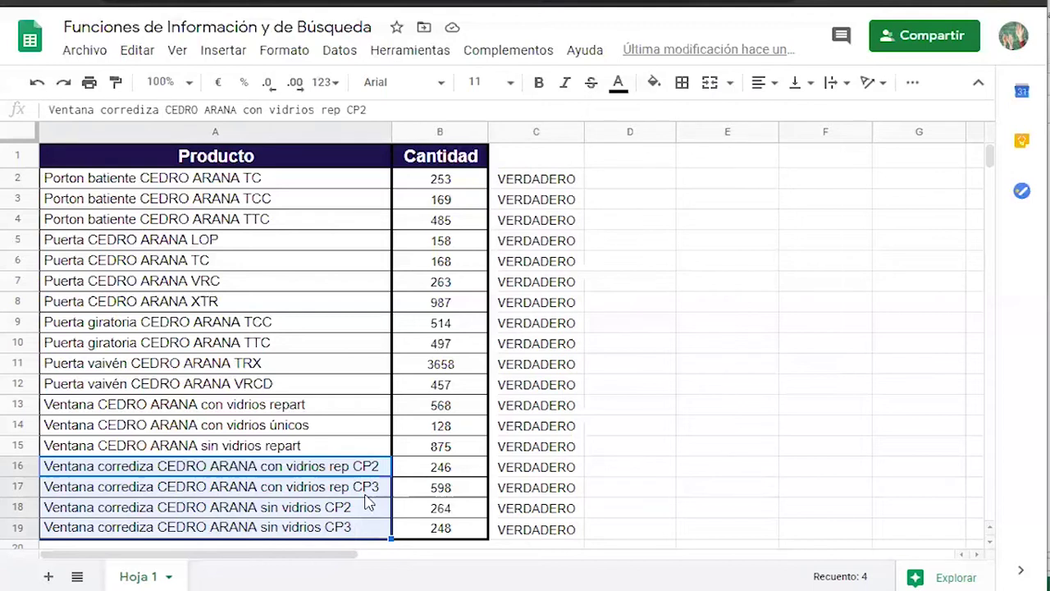
left_click(539, 493)
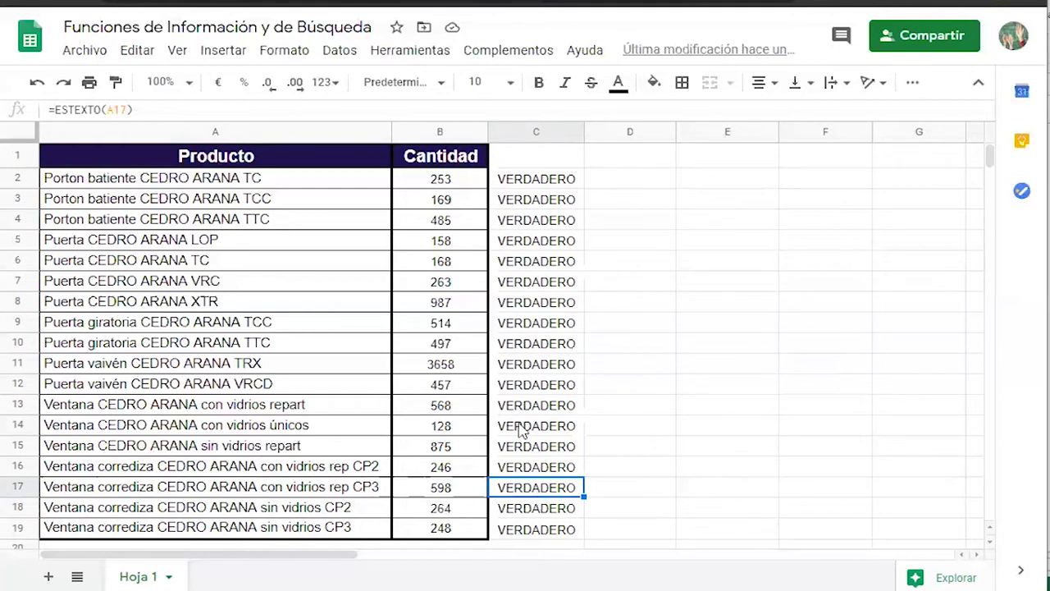
Append the digits 256974 to the end of the product name in cell A7.
left_click(186, 285)
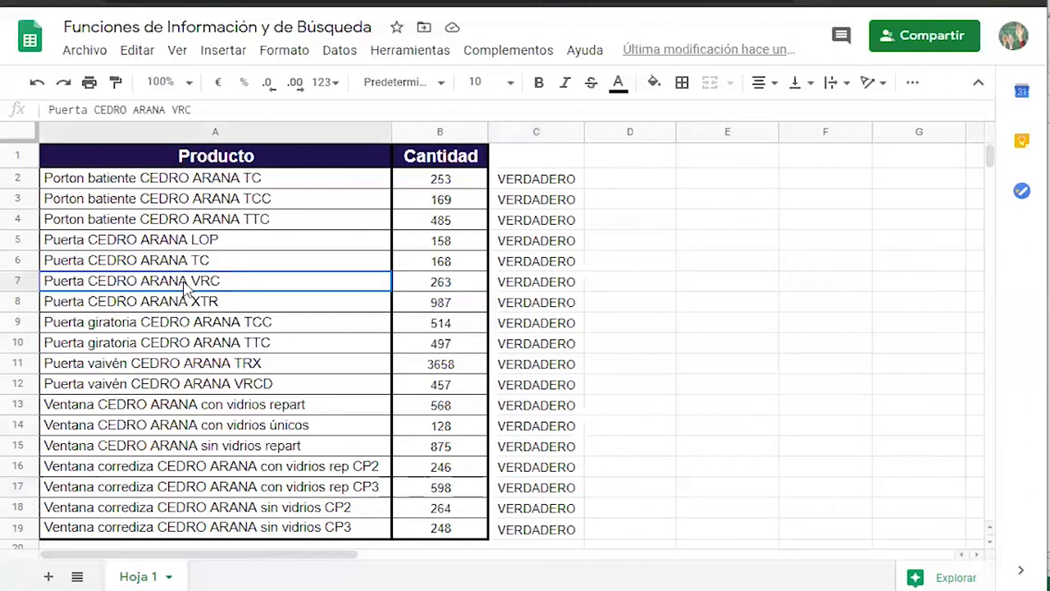
double_click(236, 283)
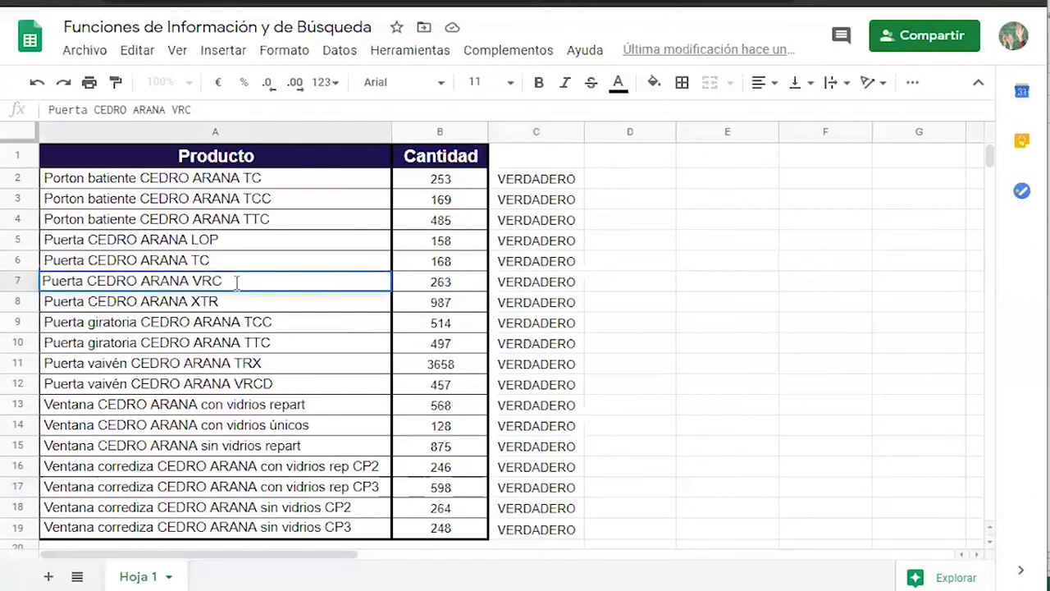
type("256974")
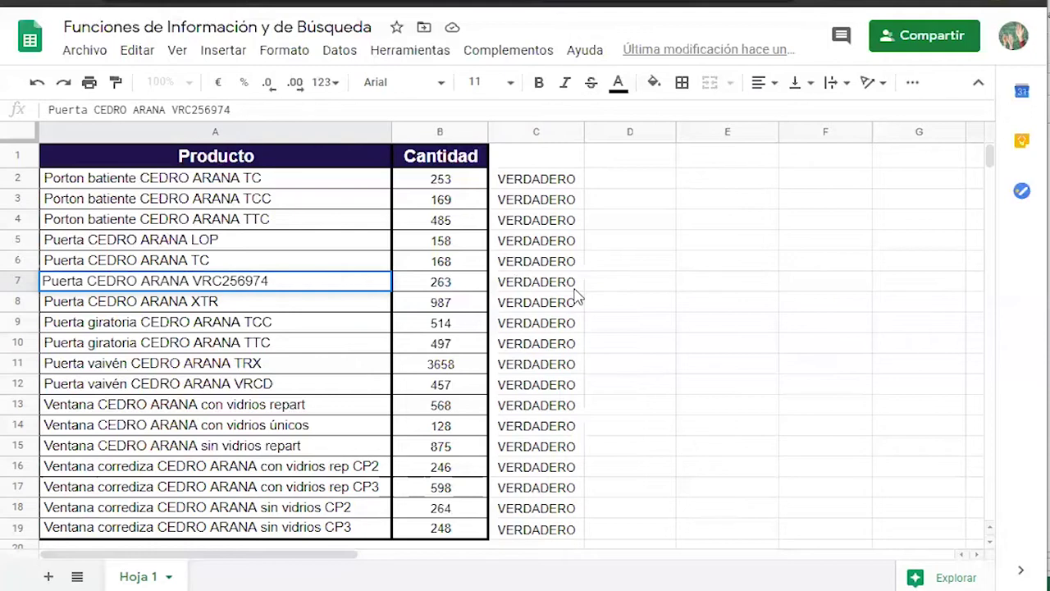
key("Return")
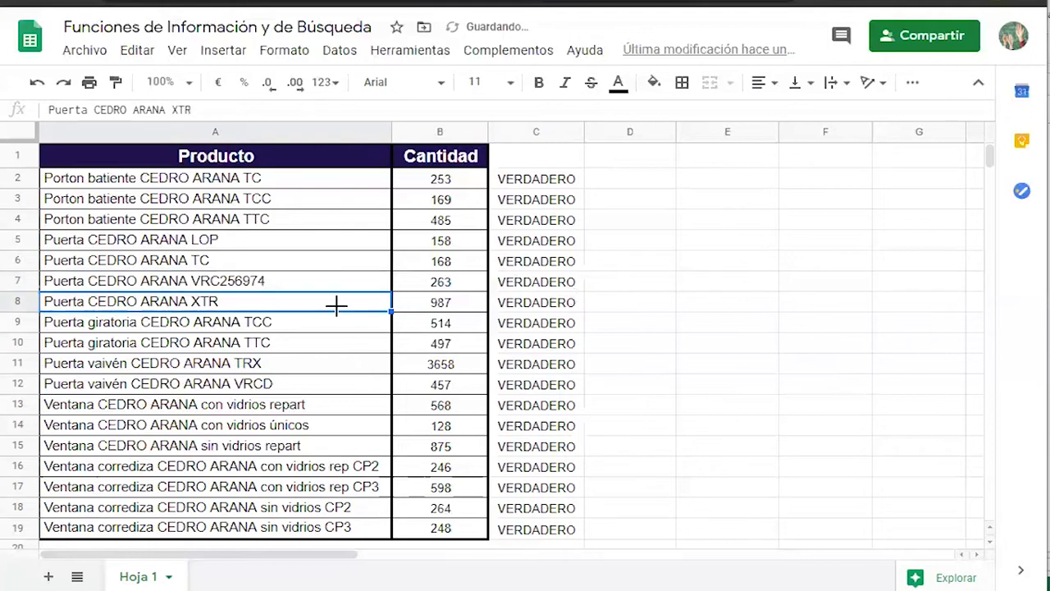
Remove the words before the digits in A7 so the cell contains only 256974.
left_click(220, 287)
double_click(219, 284)
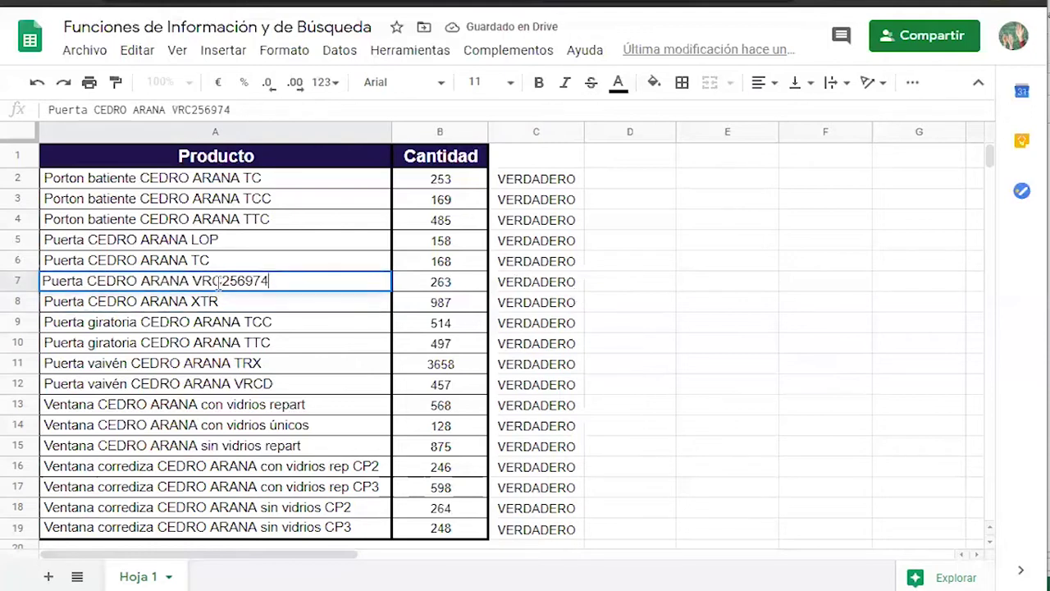
left_click_drag(222, 283, 12, 272)
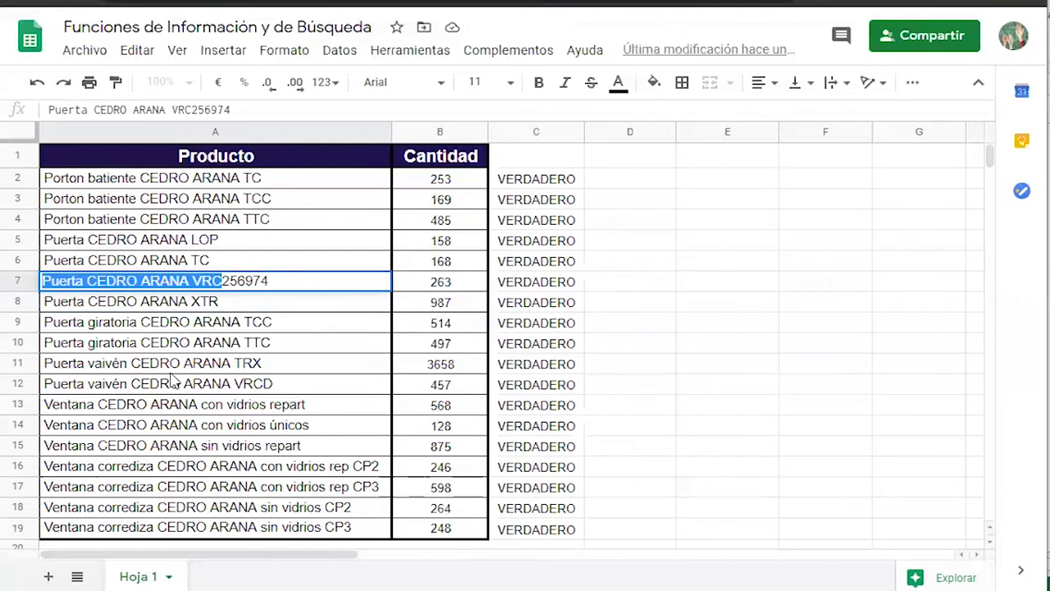
key("BackSpace")
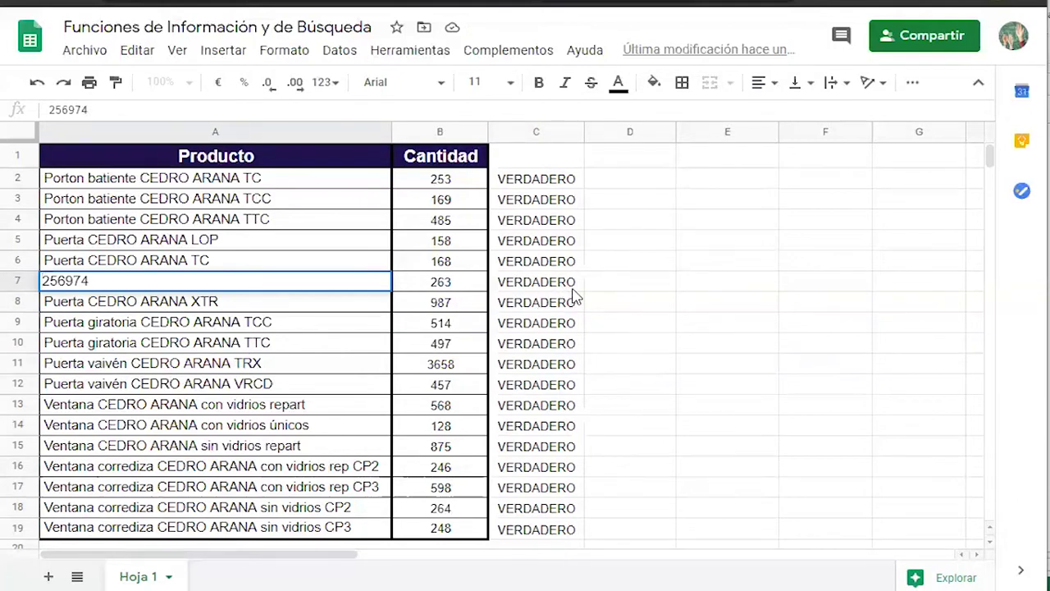
key("Return")
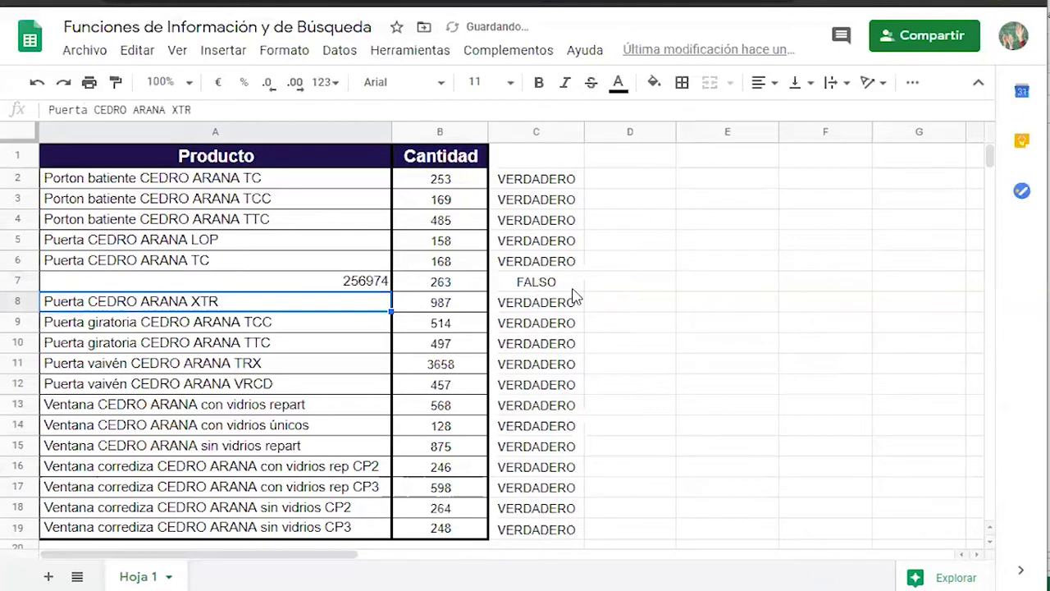
Inspect the ESTEXTO formula in C7 and the cell it refers to, leaving the formula as it is.
left_click(574, 289)
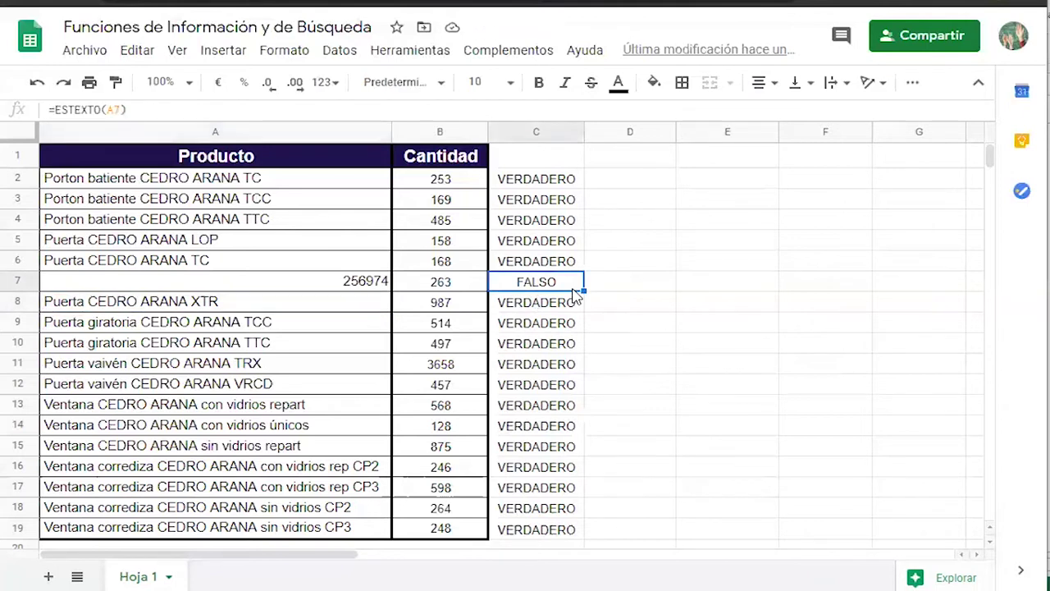
double_click(574, 291)
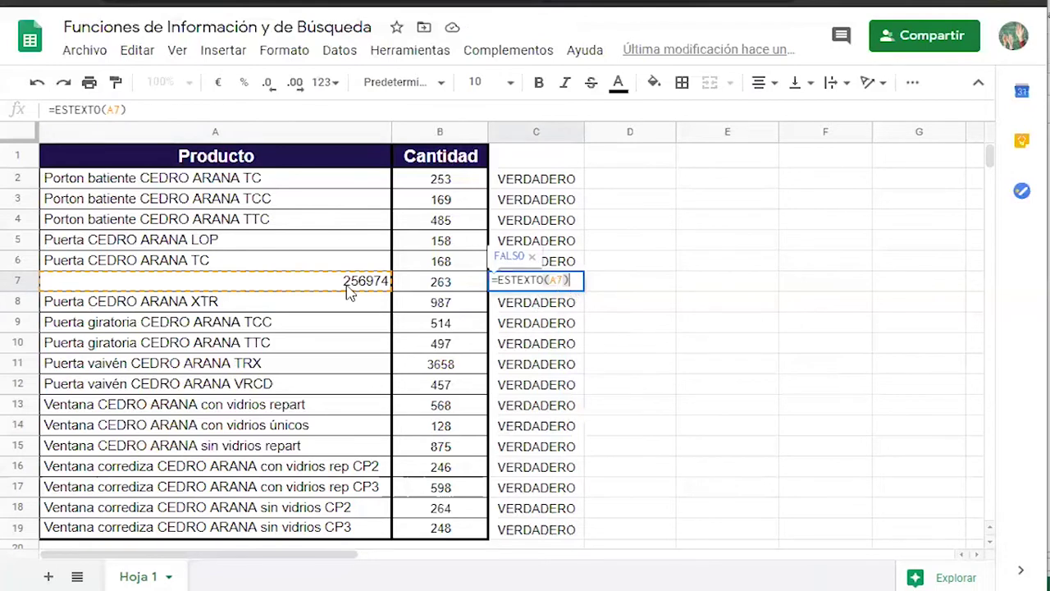
type("+")
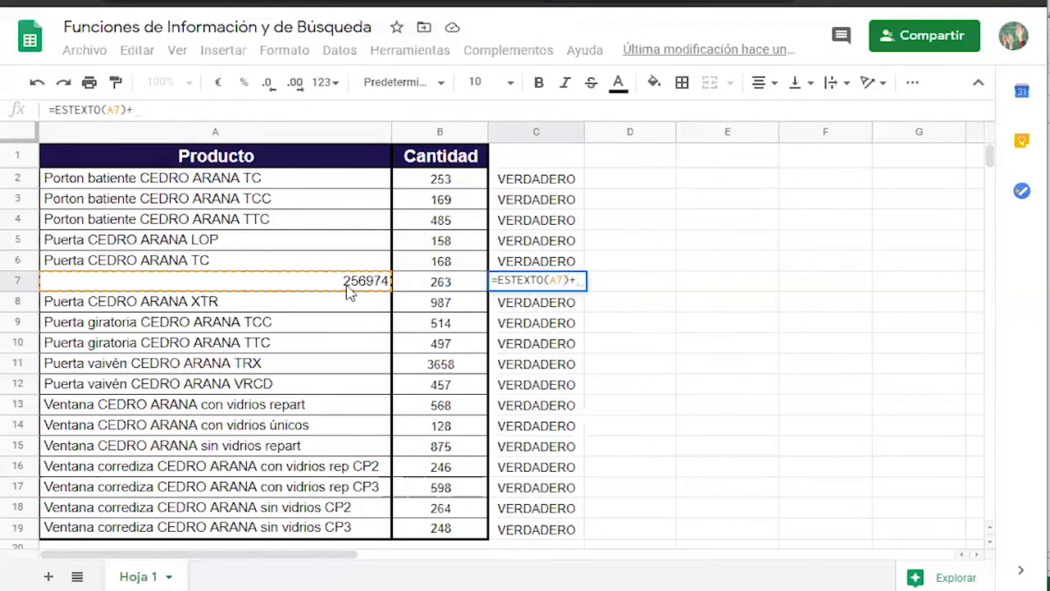
key("BackSpace")
key("Return")
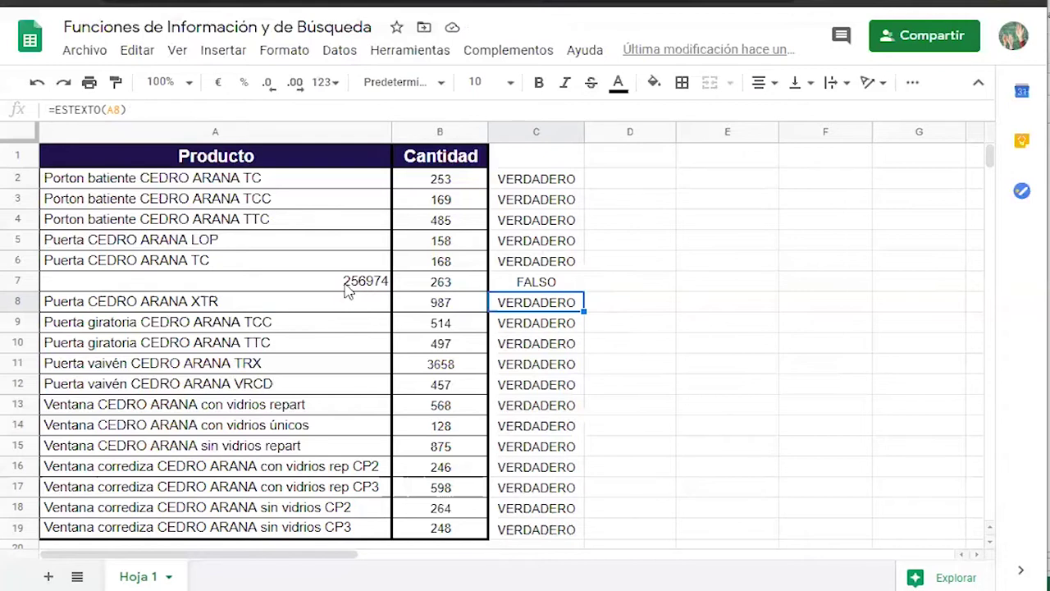
Insert the letter a before the number in A7, making it a256974, and check the ESTEXTO test in C7.
left_click(347, 284)
double_click(344, 281)
left_click(343, 283)
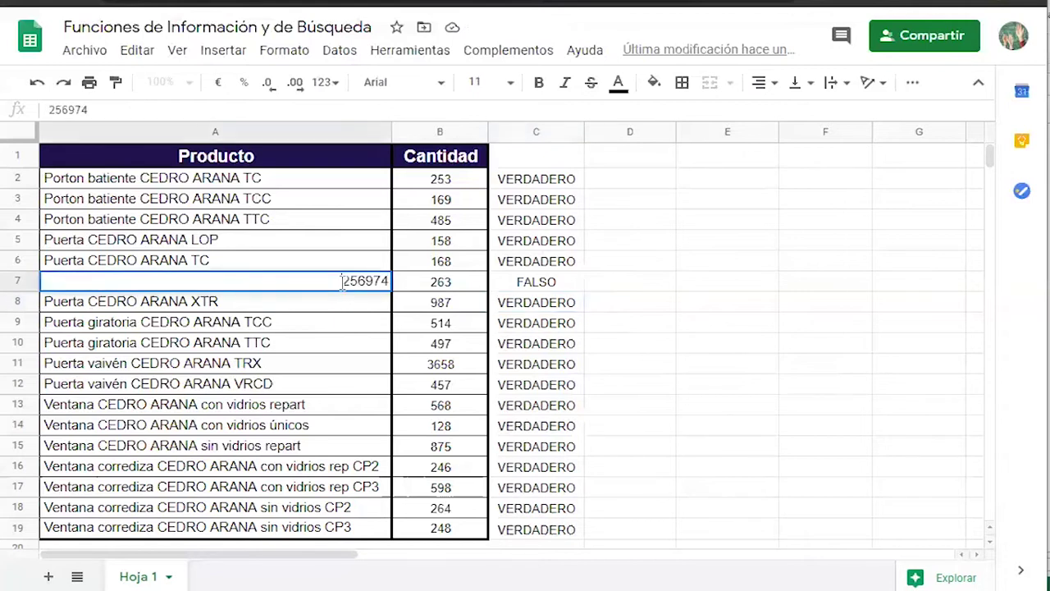
type("a")
key("Return")
left_click(541, 287)
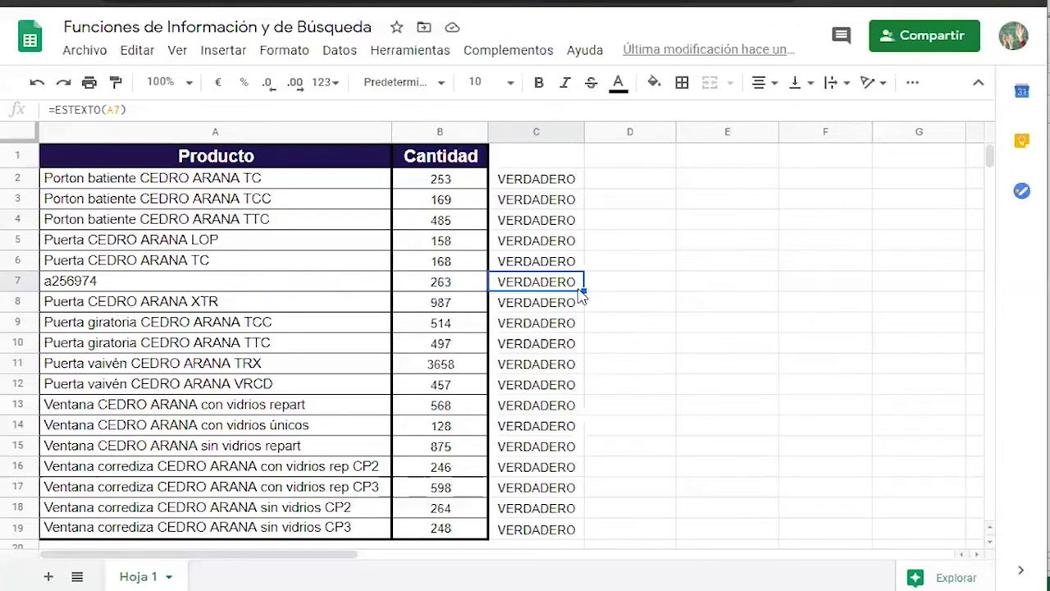
Replace the contents of cell A7 with 25874a to test digits followed by a letter.
left_click(53, 283)
double_click(56, 281)
key("BackSpace")
type("25874a")
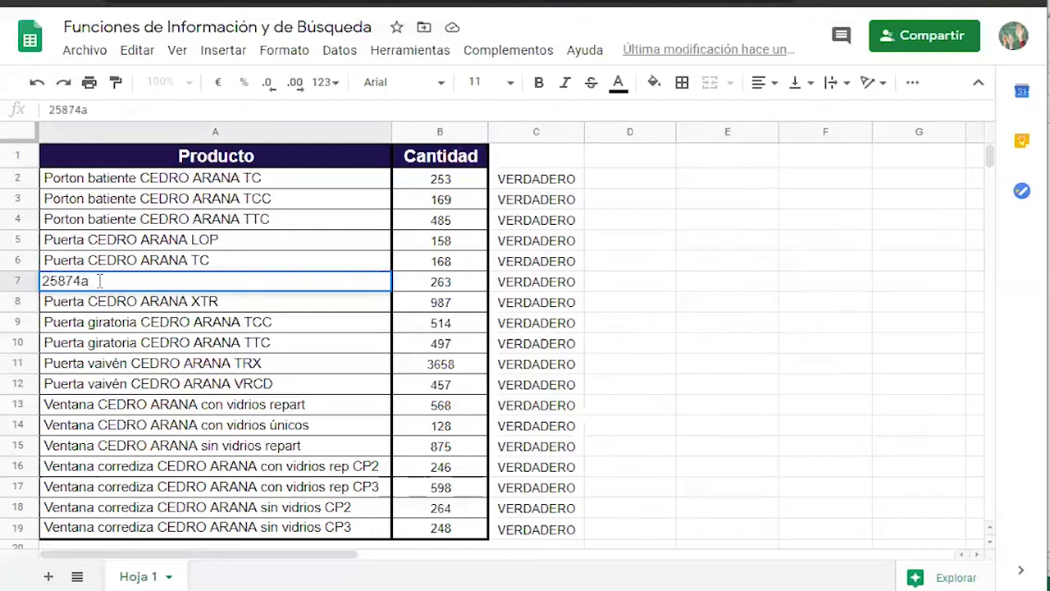
key("Return")
Remove the trailing letter a in A7 so the cell contains only 25874.
left_click(98, 285)
double_click(97, 281)
key("BackSpace")
key("Return")
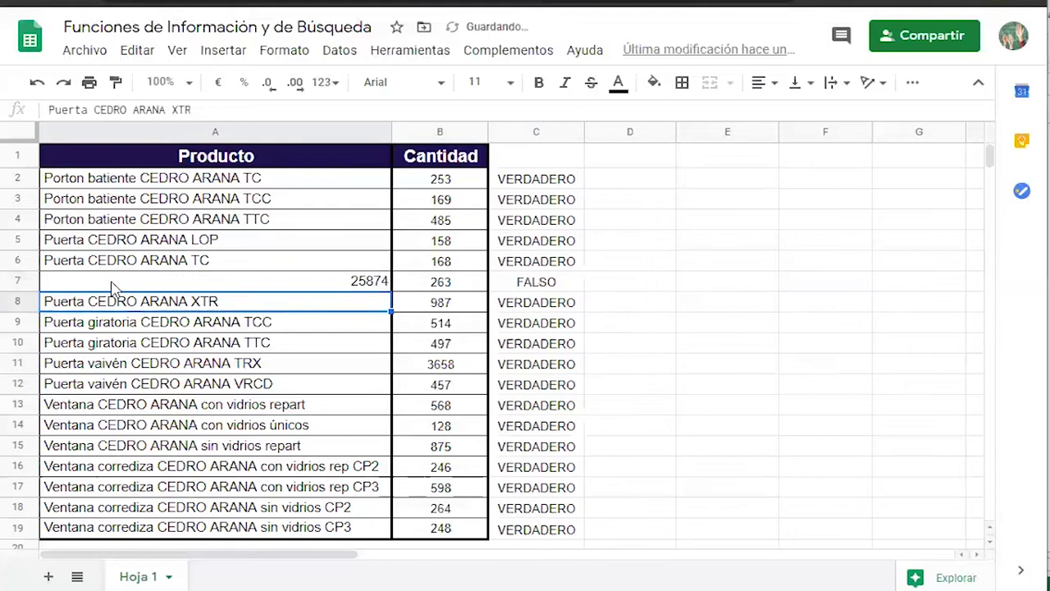
left_click(112, 287)
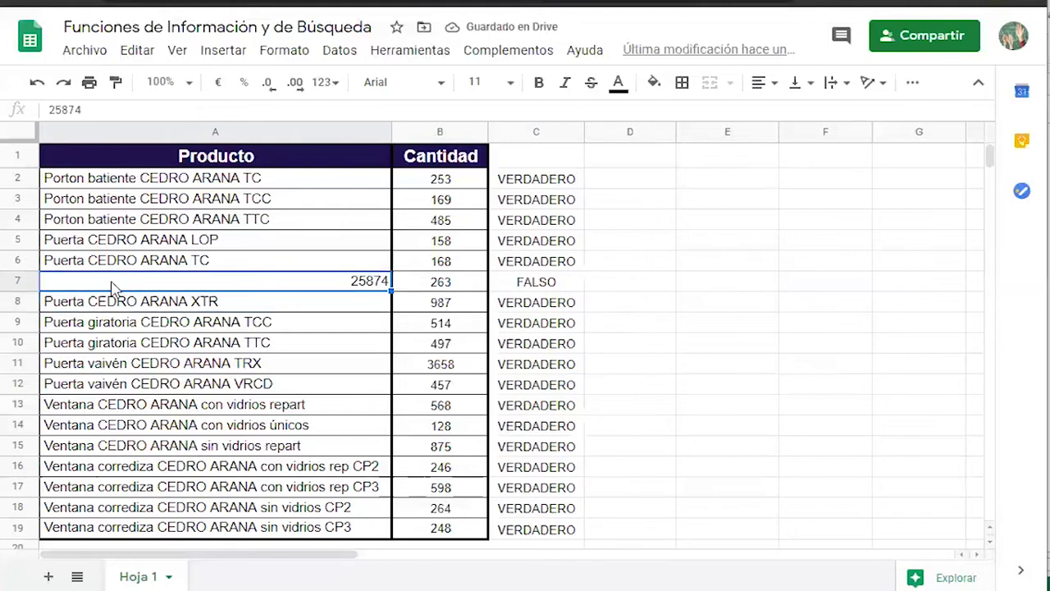
Undo the trial edits in A7 back to the product name ending in VRC256974.
key("ctrl+z")
key("ctrl+z")
key("ctrl+z")
key("ctrl+z")
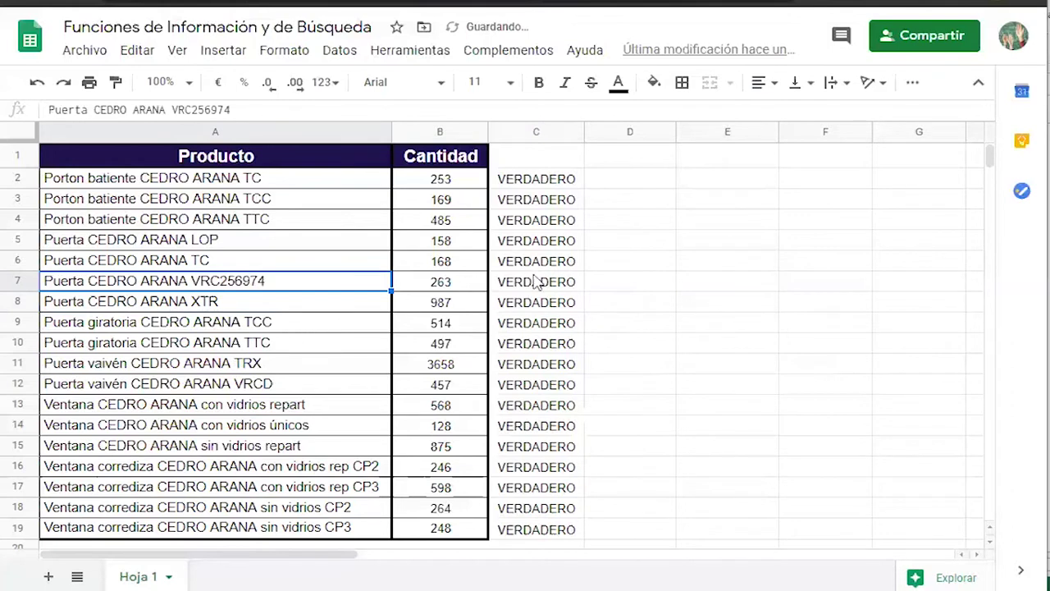
left_click_drag(336, 469, 349, 525)
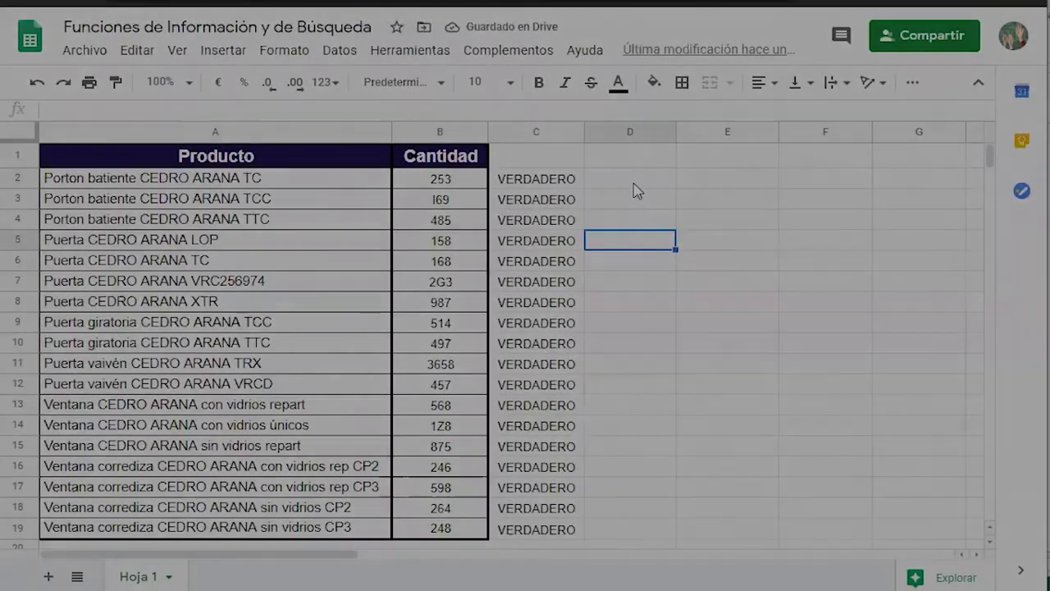
Enter the formula =ESNUMERO(B2) in cell D2 to test whether the first quantity is a number.
left_click(634, 187)
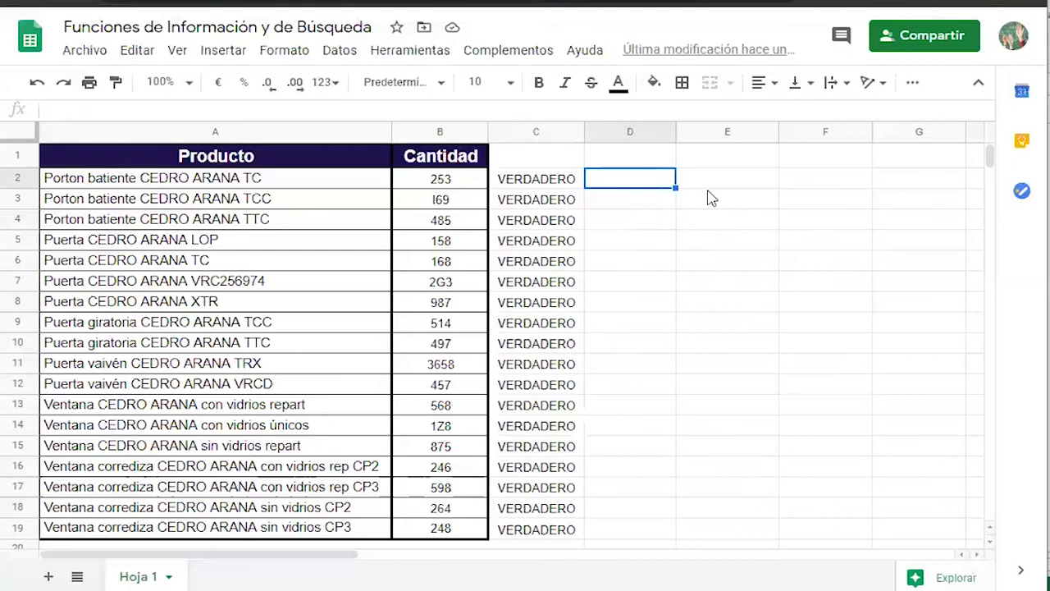
type("=esnumero")
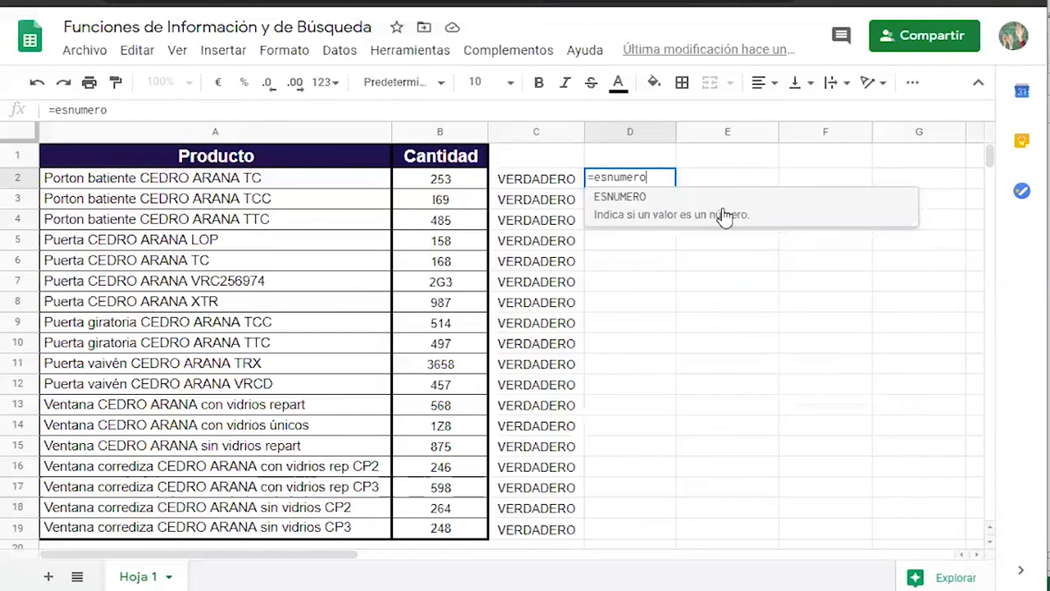
type("(")
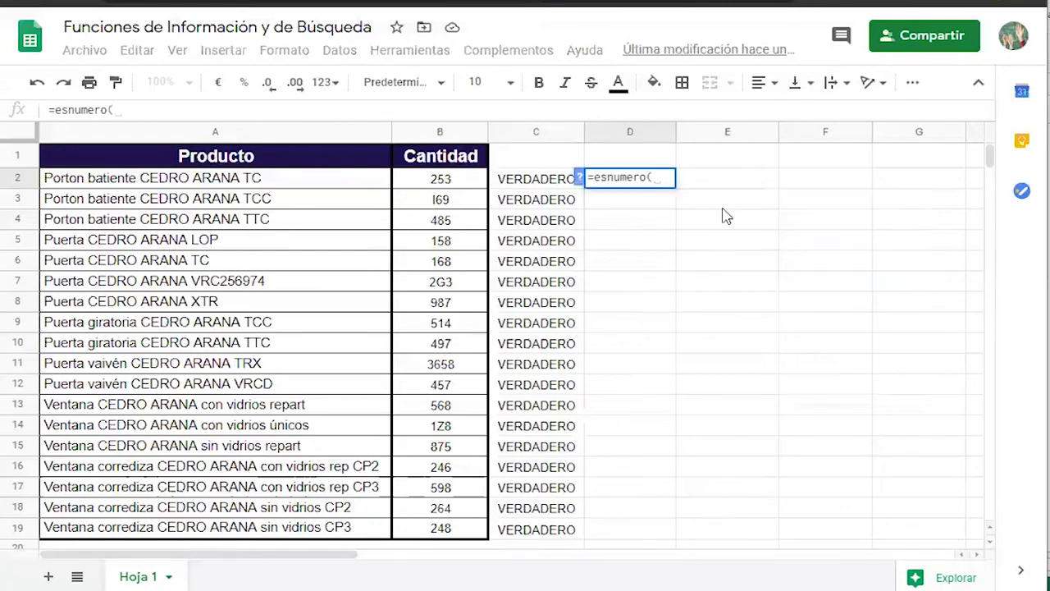
left_click(458, 181)
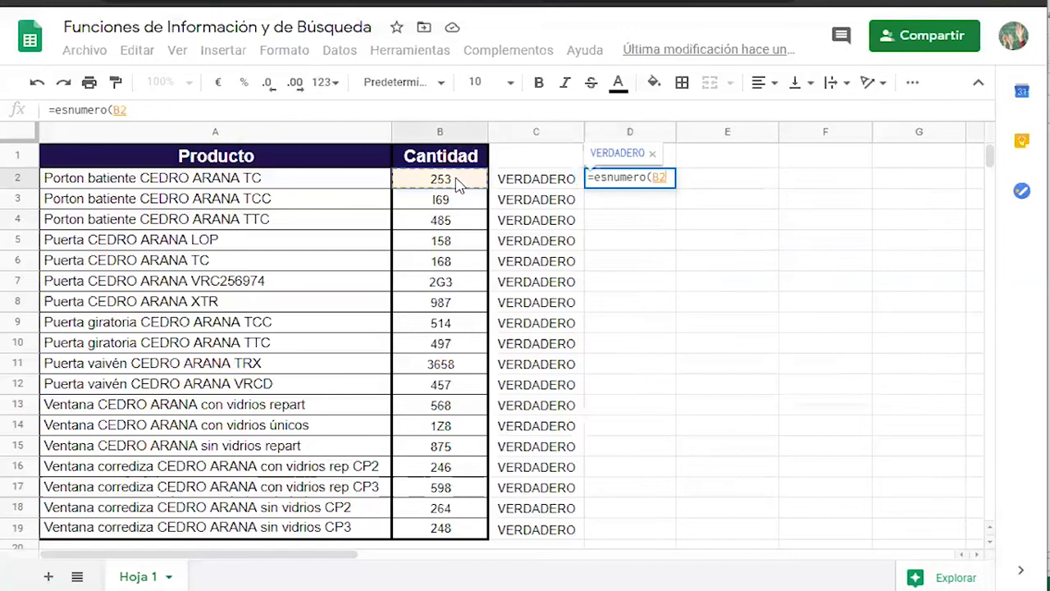
type(")")
key("Return")
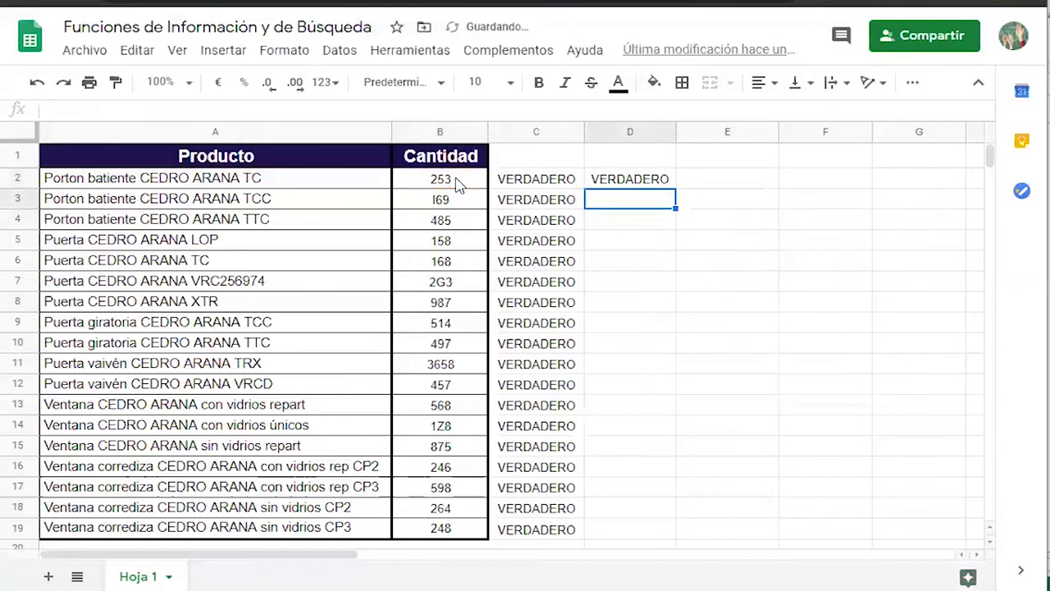
Fill the ESNUMERO formula from D2 down to D19 so every quantity is tested.
left_click(669, 185)
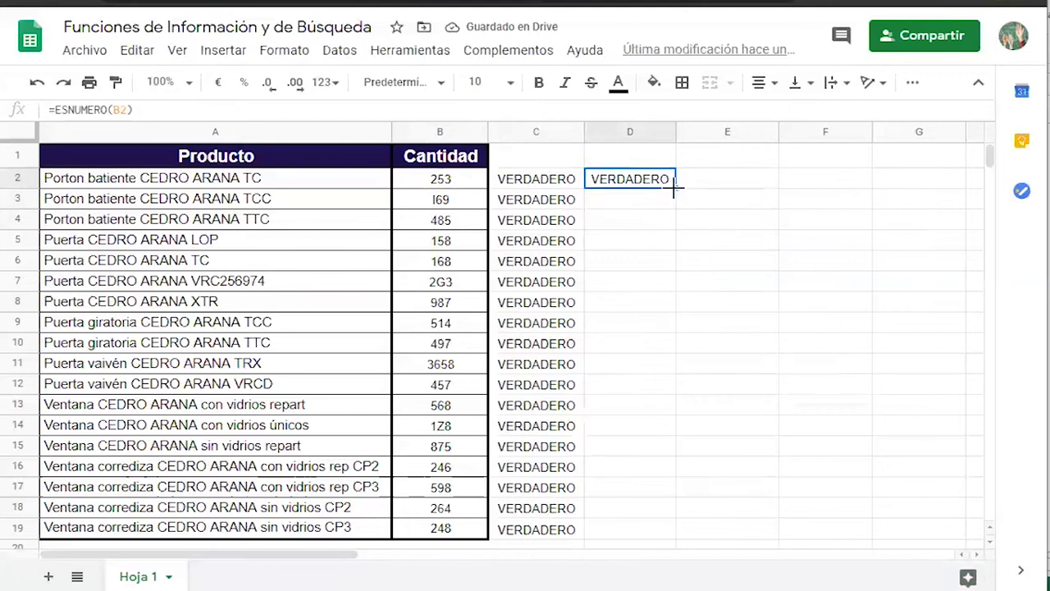
left_click_drag(675, 187, 660, 530)
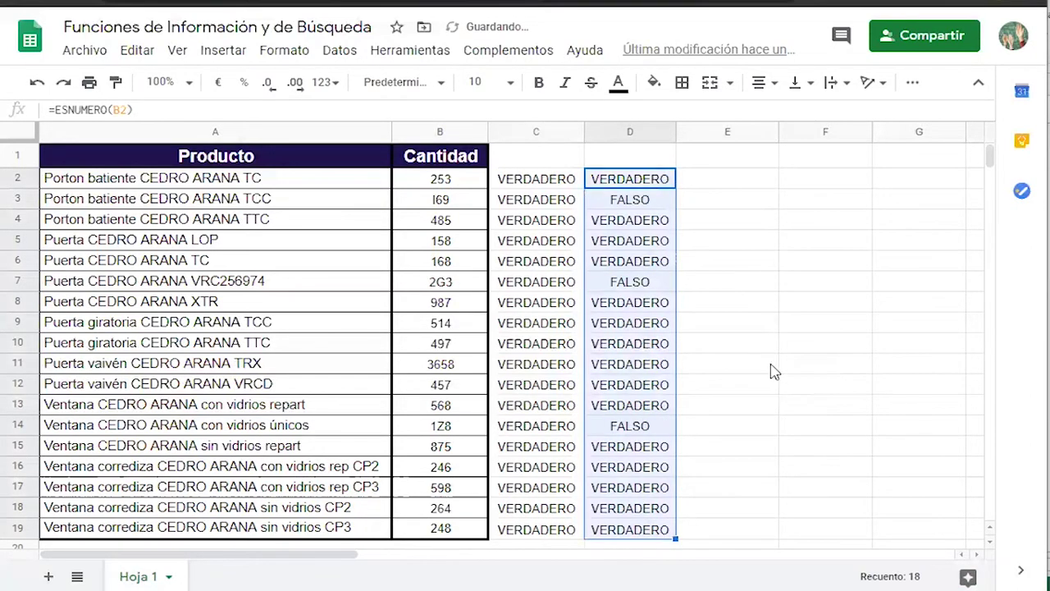
left_click(774, 369)
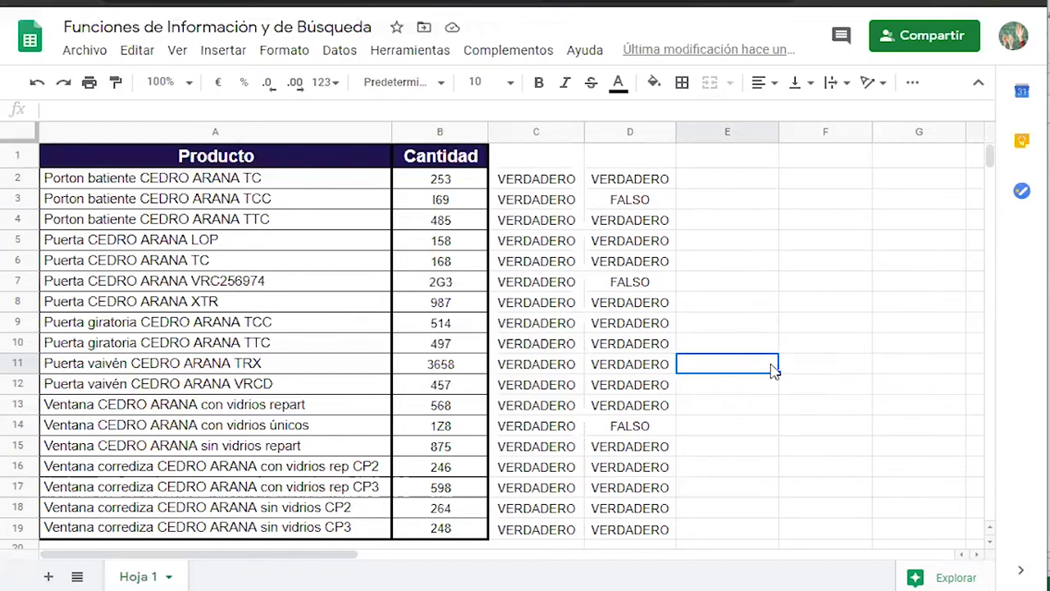
Check the ESNUMERO test in D3 and correct the quantity in B3 to 169, replacing its leading letter with 1.
left_click(641, 207)
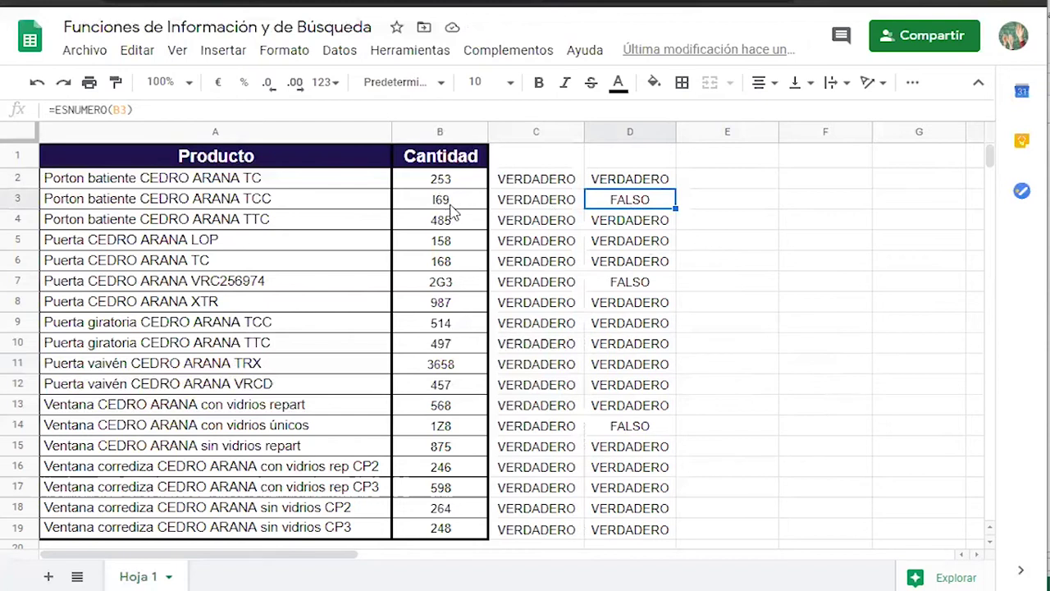
left_click(451, 205)
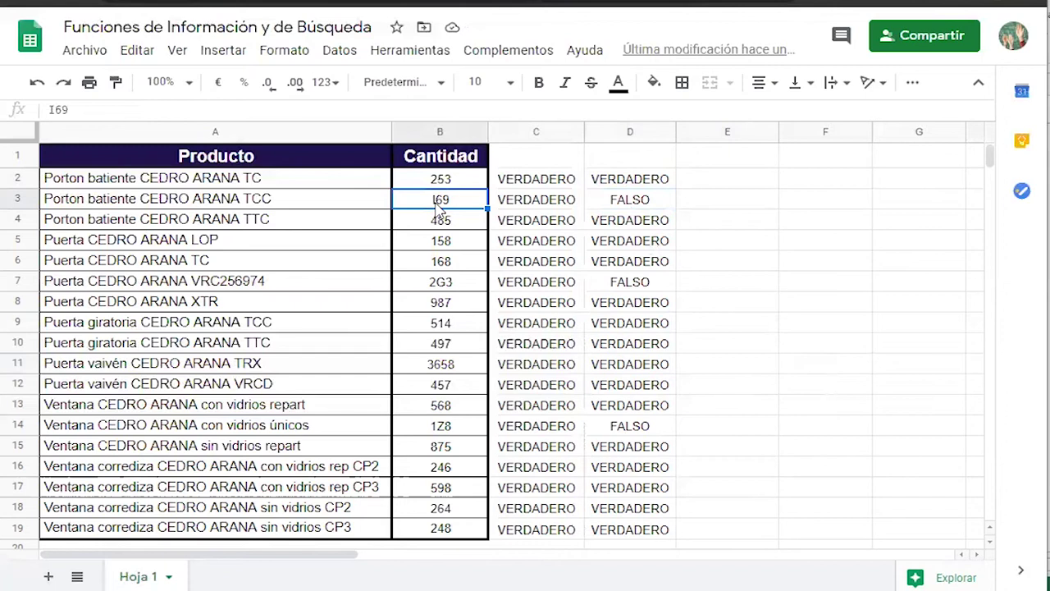
double_click(436, 199)
key("Escape")
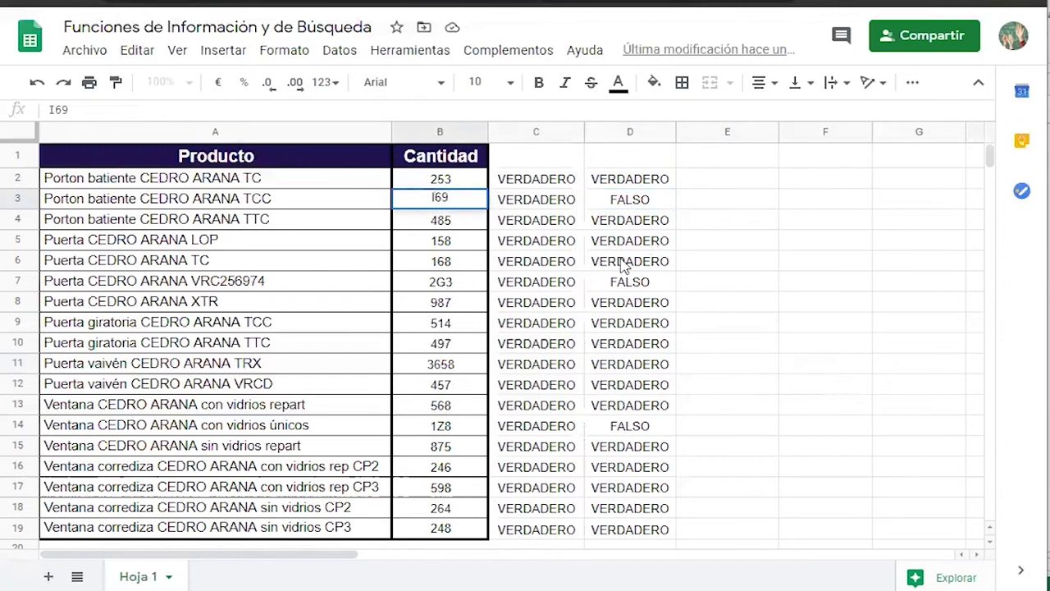
key("BackSpace")
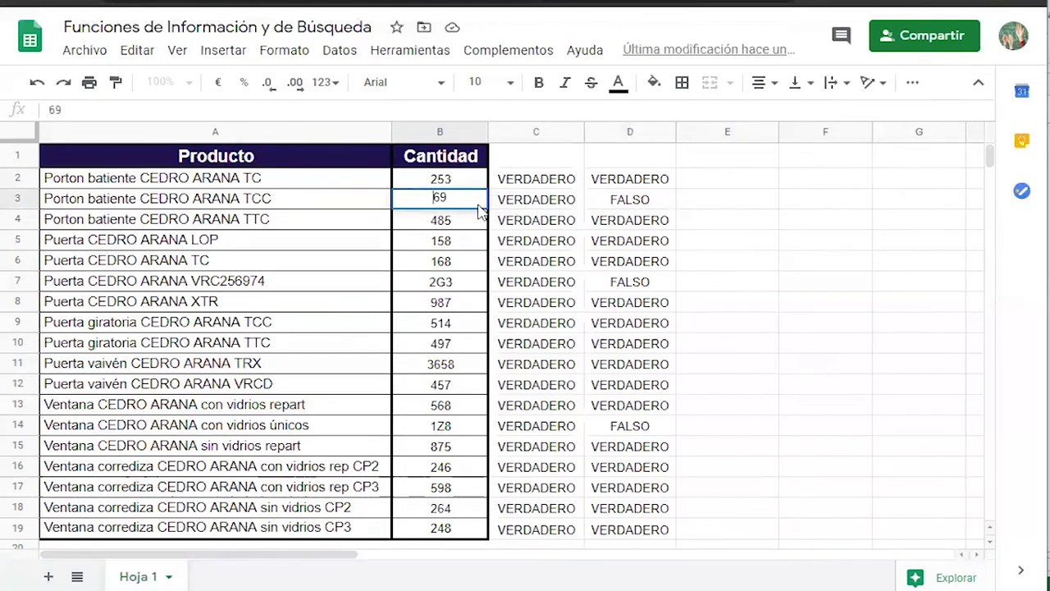
type("1")
key("Return")
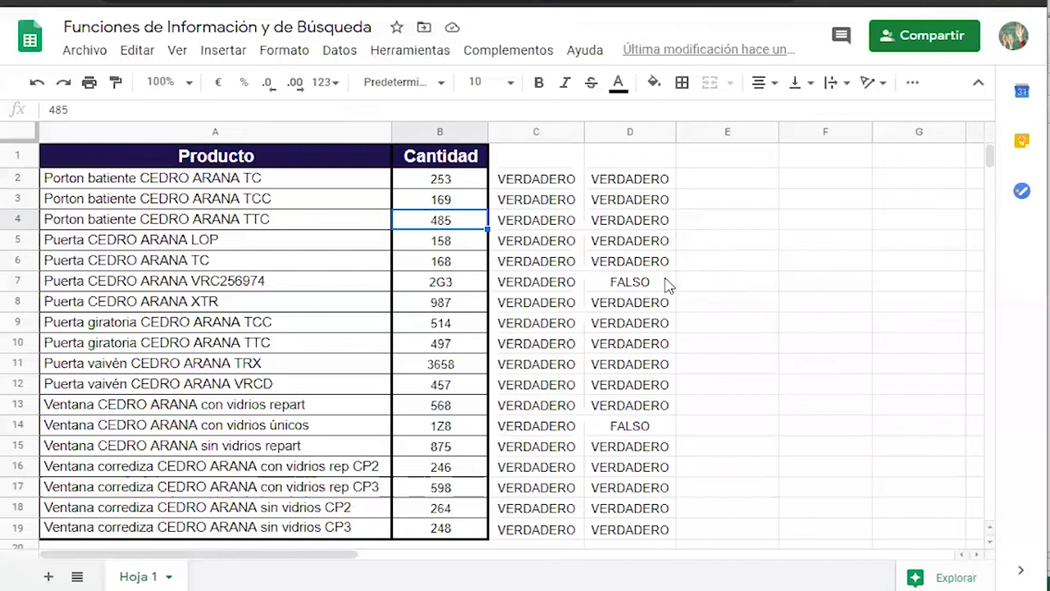
Correct the quantity in B7 to 263 by replacing the letter G with 6.
left_click(448, 287)
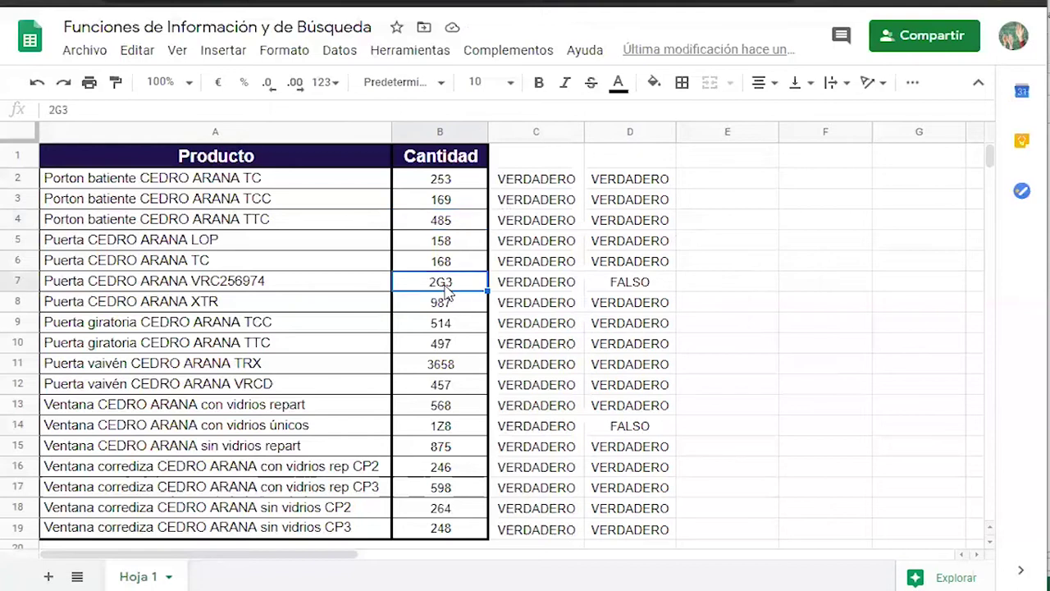
double_click(445, 284)
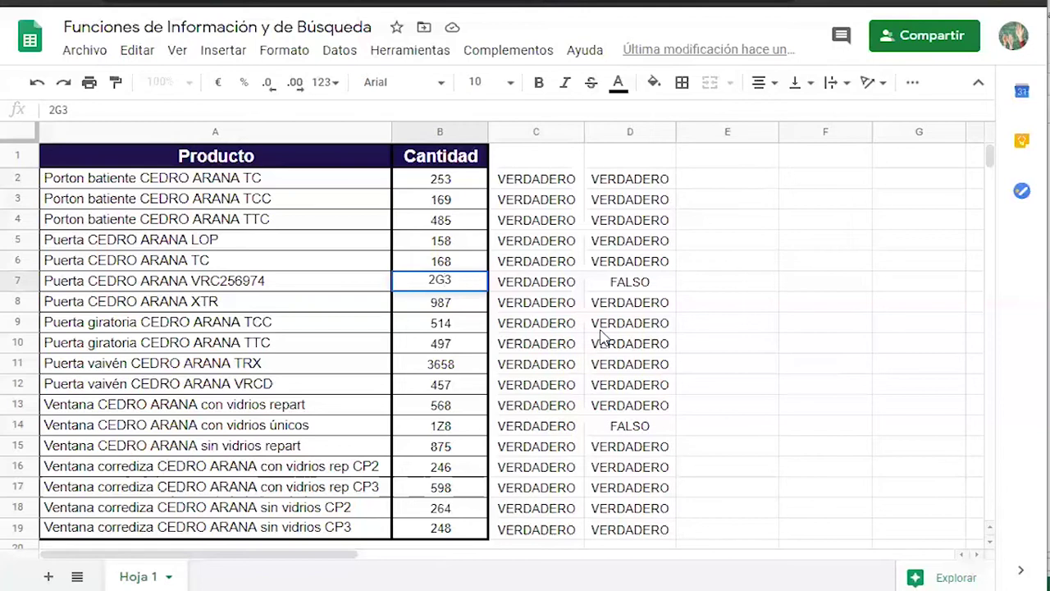
key("Left")
key("BackSpace")
type("6")
key("Return")
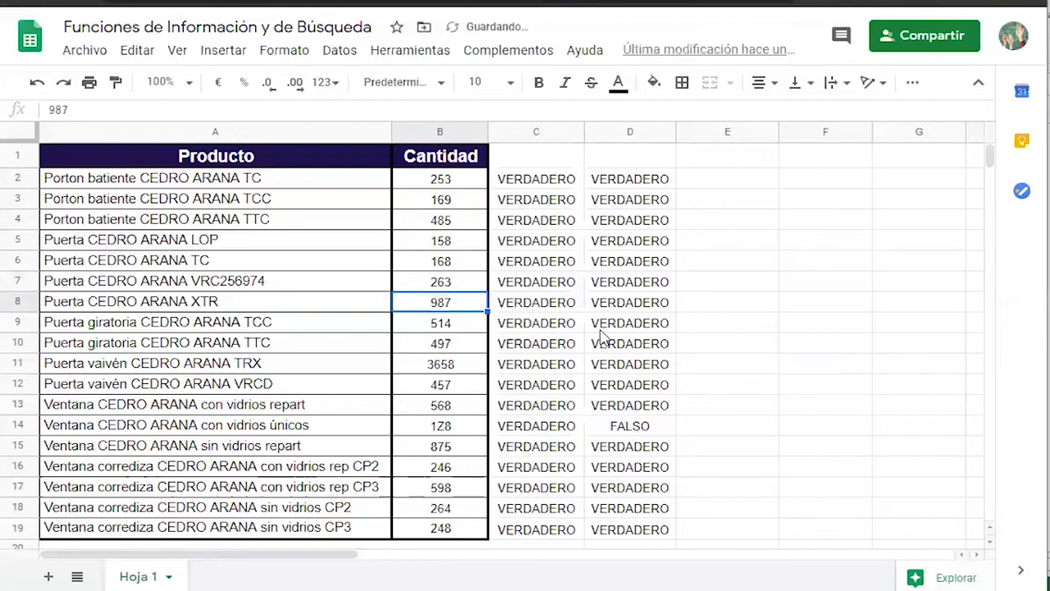
Correct the quantity in B14 to 128 by replacing the letter Z with 2.
left_click(445, 435)
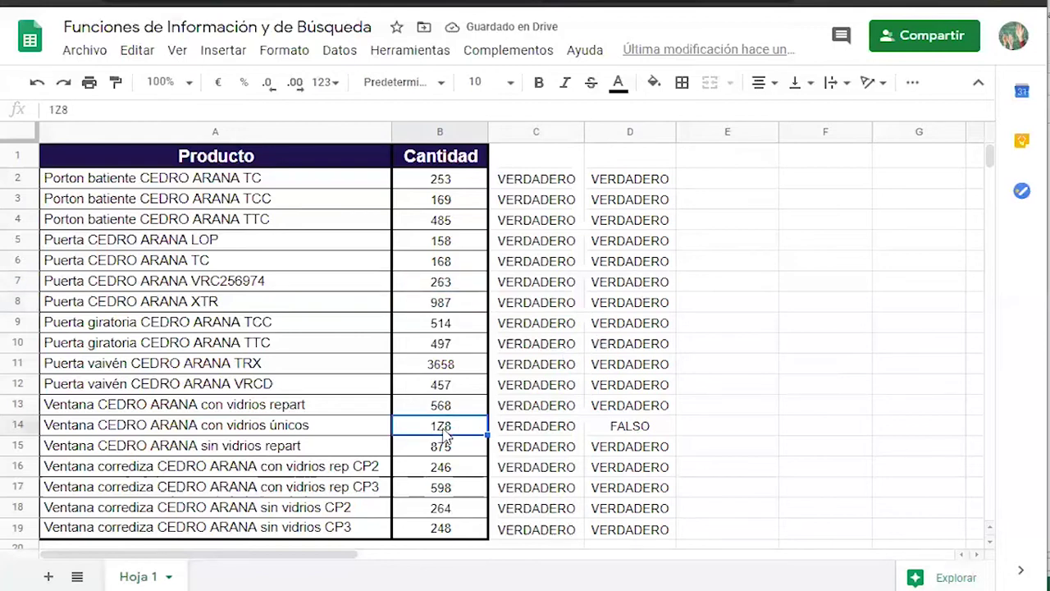
double_click(446, 435)
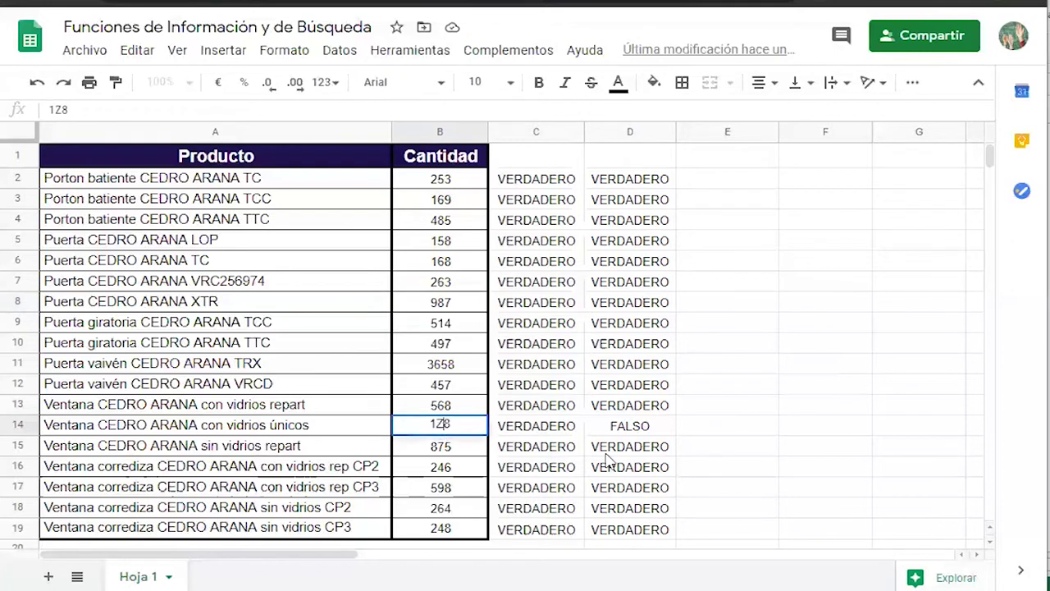
key("BackSpace")
type("2")
key("Return")
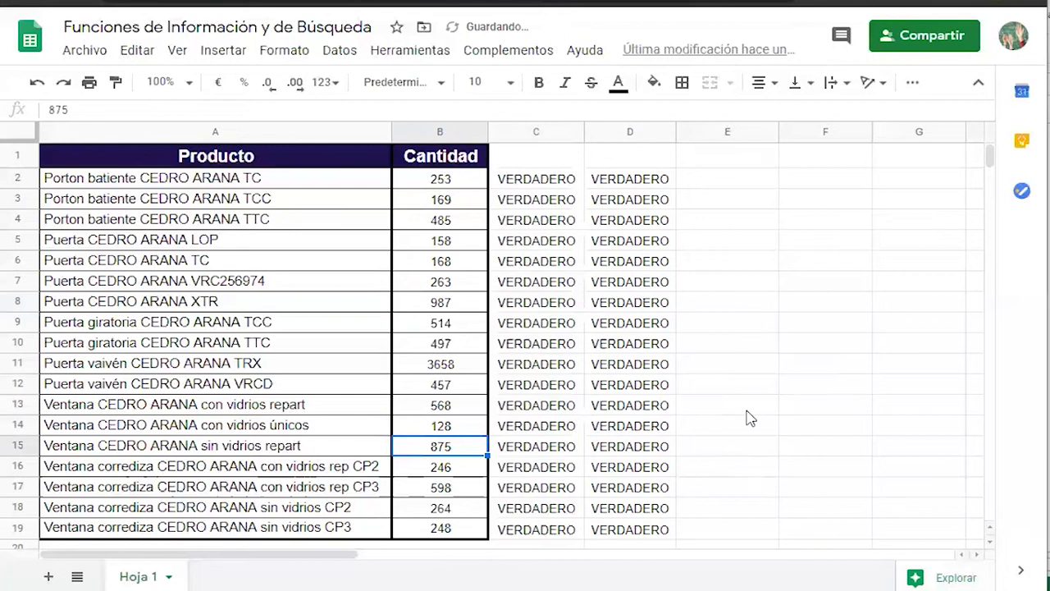
Compare the ESNUMERO column with the quantities in B2:B19 and try appending the letter a to the value in B2.
left_click_drag(619, 162, 633, 530)
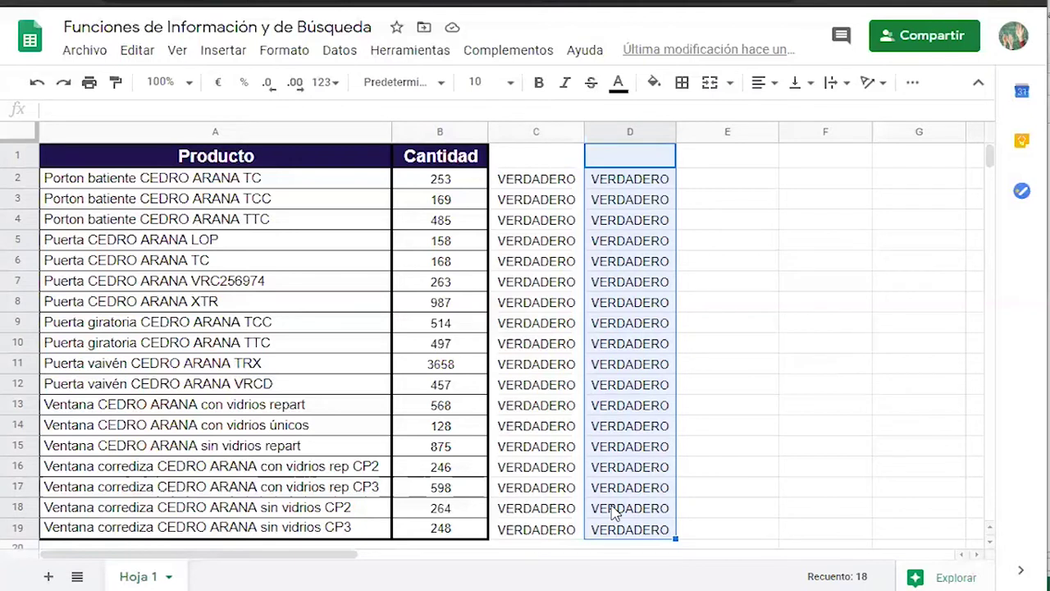
left_click_drag(454, 185, 464, 530)
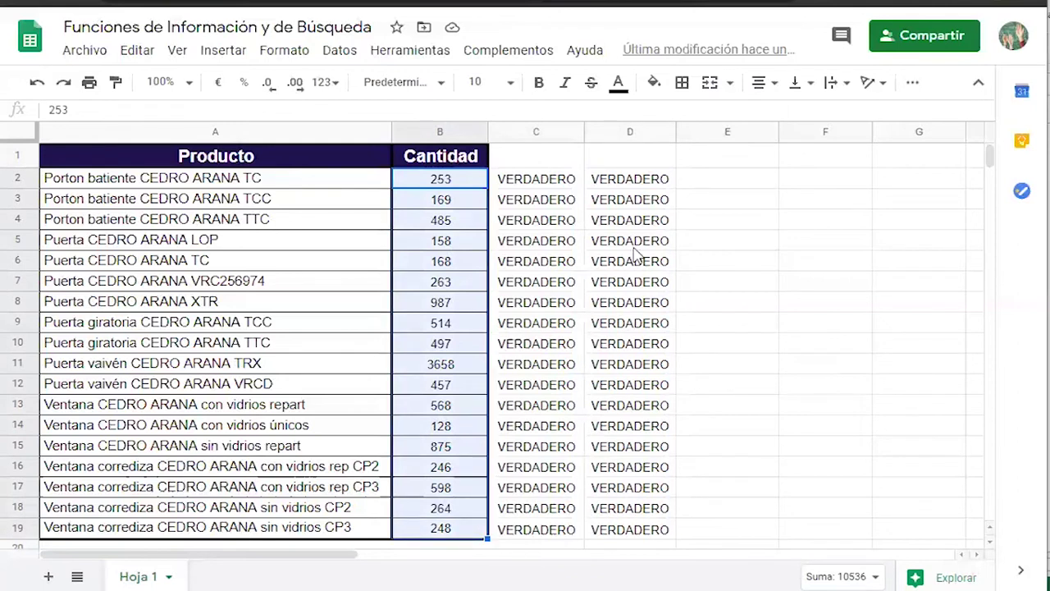
double_click(465, 183)
type("a")
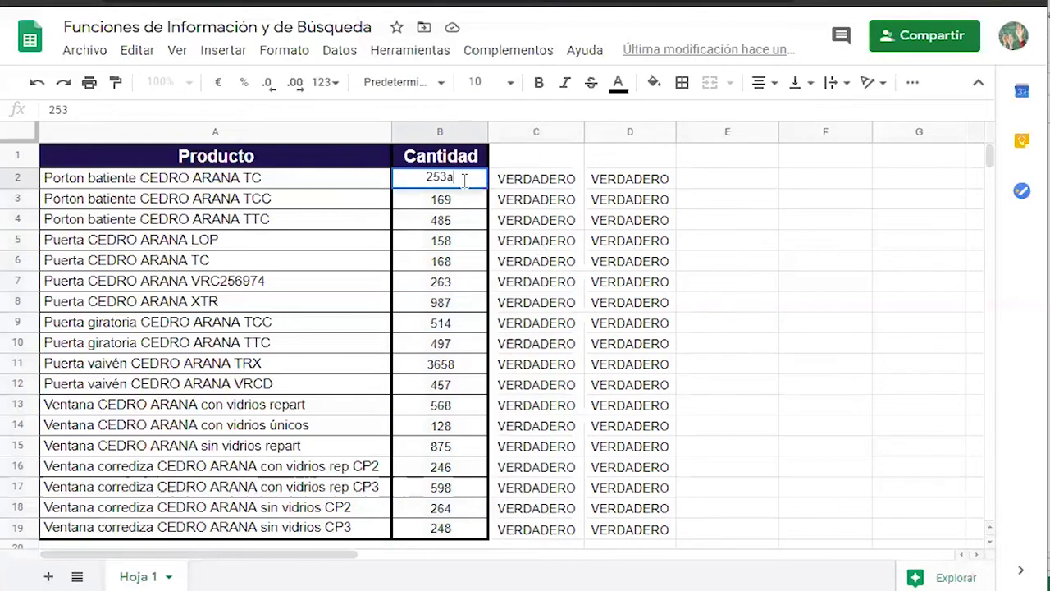
key("Return")
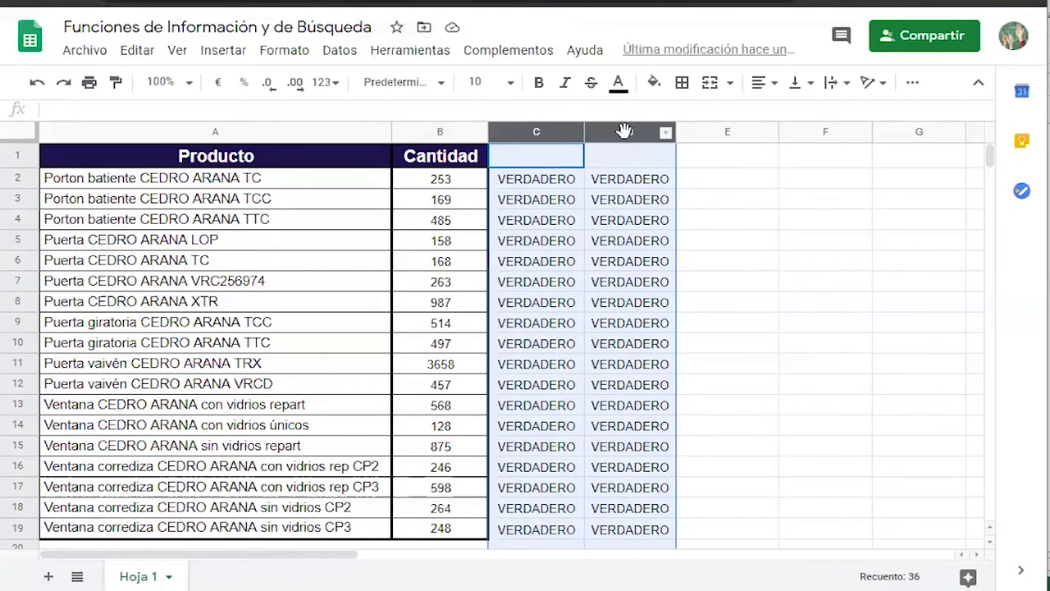
Clear all the ESTEXTO and ESNUMERO formulas from columns C and D.
key("Delete")
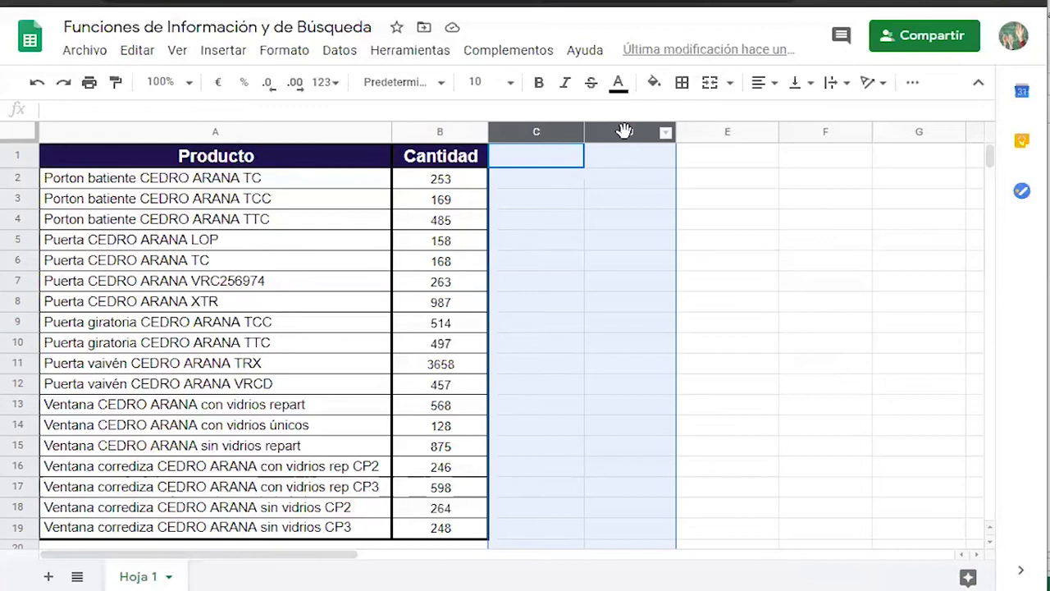
left_click(439, 131)
left_click(216, 131)
left_click(403, 132)
left_click(535, 131)
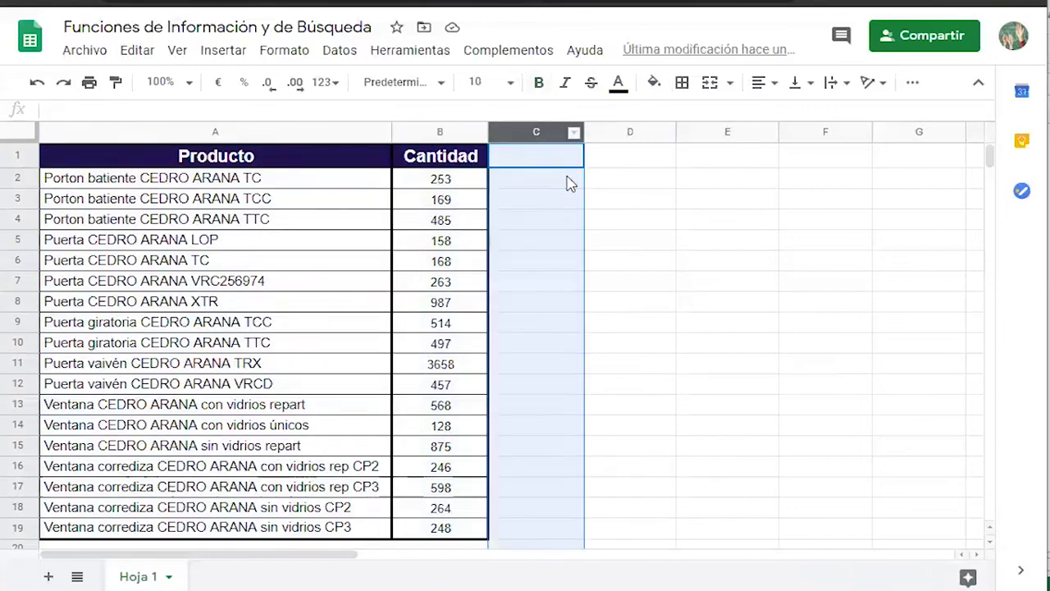
Copy the product name from A10 into C4 and widen column C to fit the text.
left_click(155, 349)
key("ctrl+c")
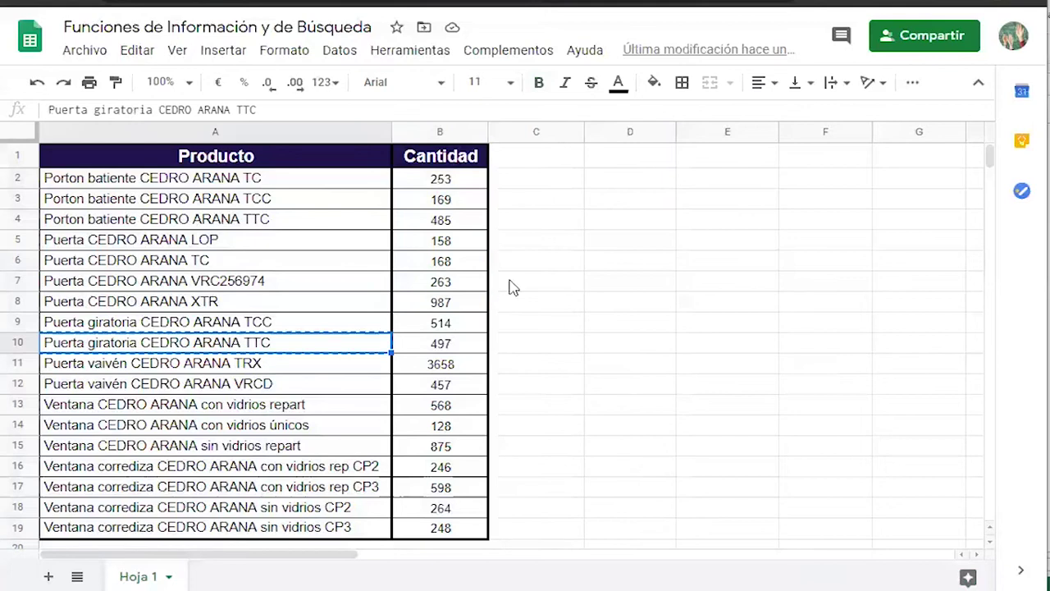
left_click(559, 221)
key("ctrl+v")
left_click_drag(583, 139, 707, 248)
left_click(637, 304)
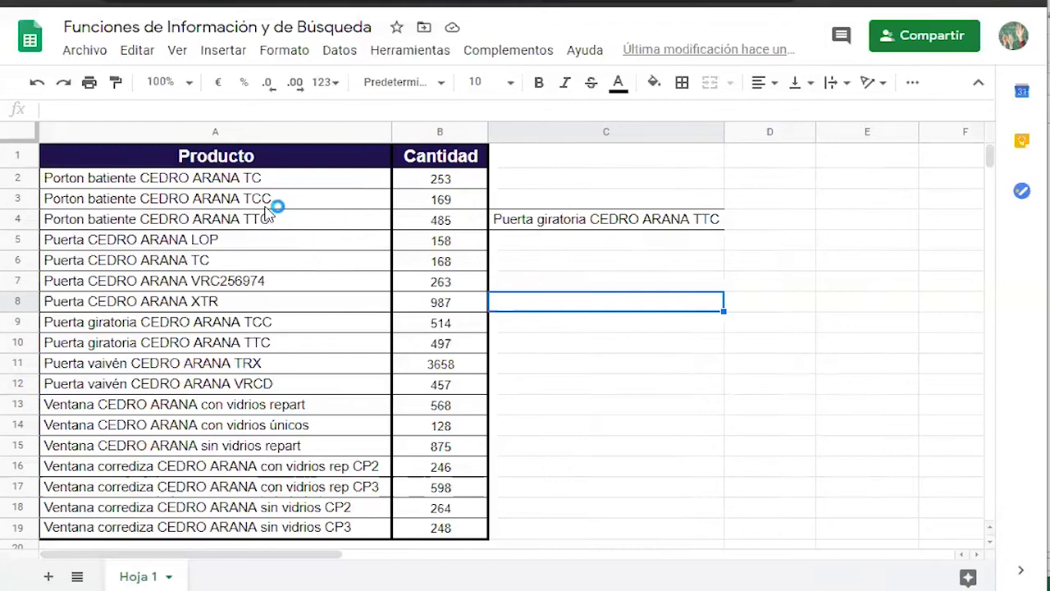
Review the first three product names in column A and widen column D to about twice its width.
left_click(282, 180)
left_click(289, 201)
left_click(276, 224)
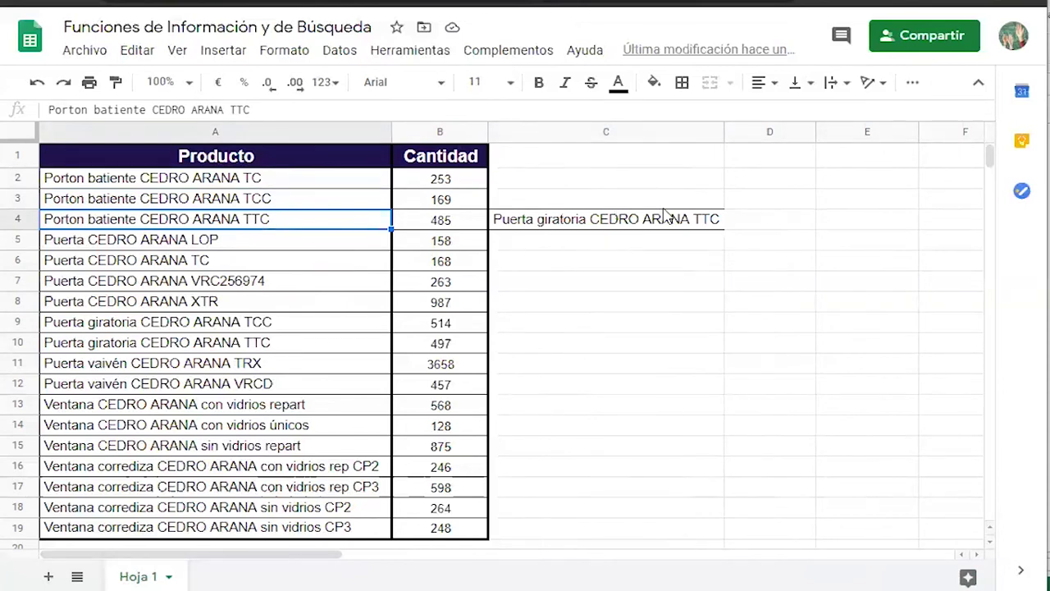
left_click(765, 226)
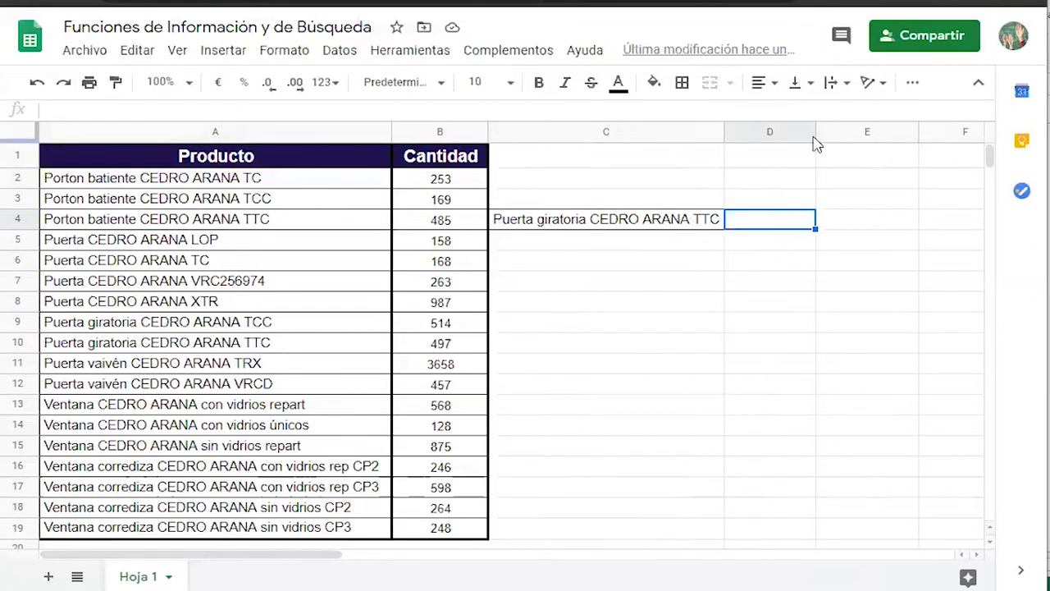
left_click_drag(815, 132, 912, 132)
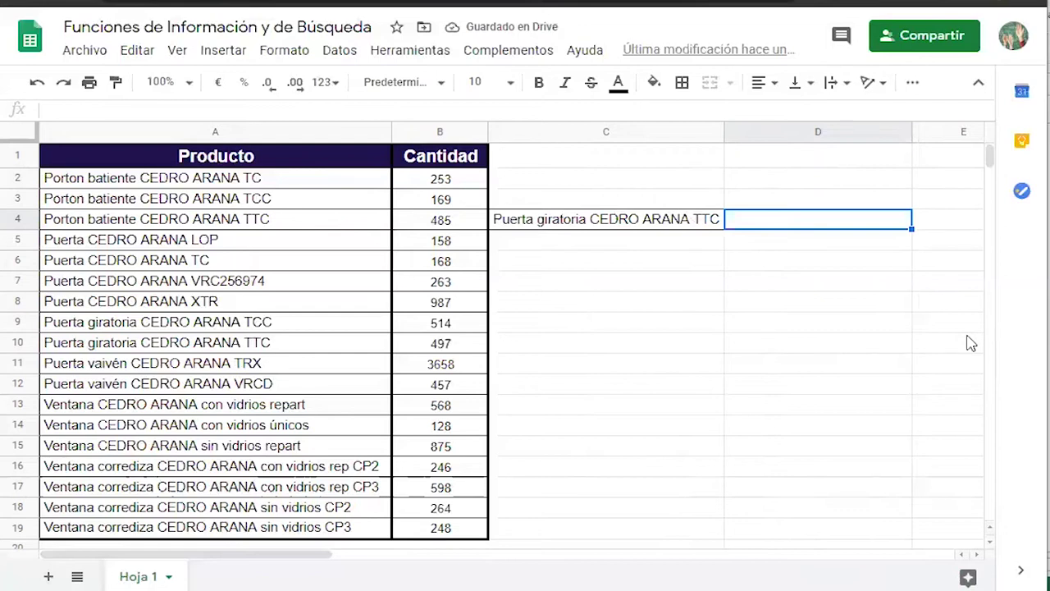
Enter =BUSCARV(C4;A1:B19;2) in D4 to look up the quantity of the product in C4.
type("=")
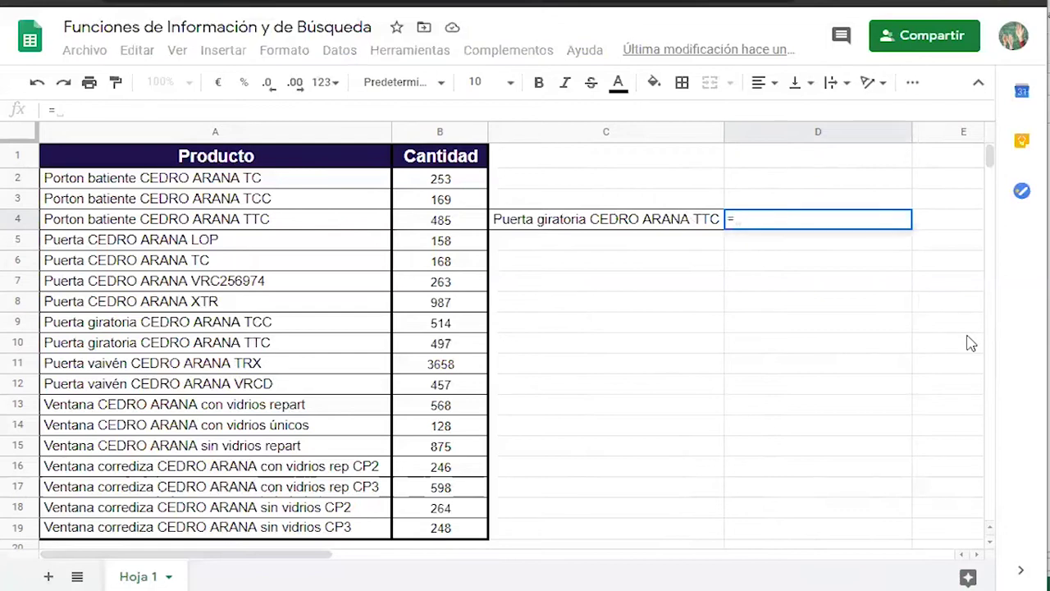
type("buscar")
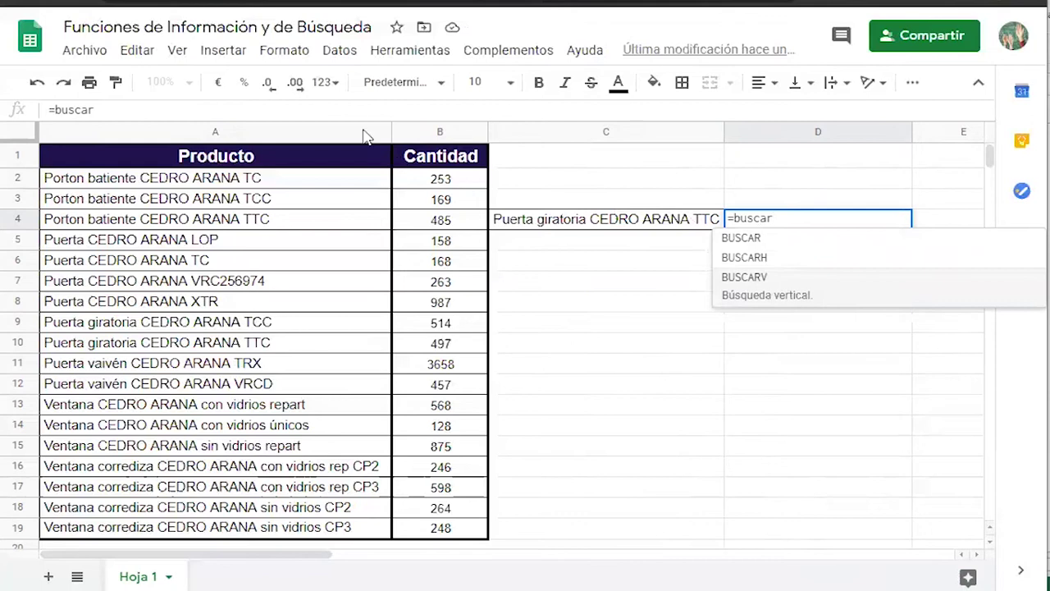
left_click(802, 303)
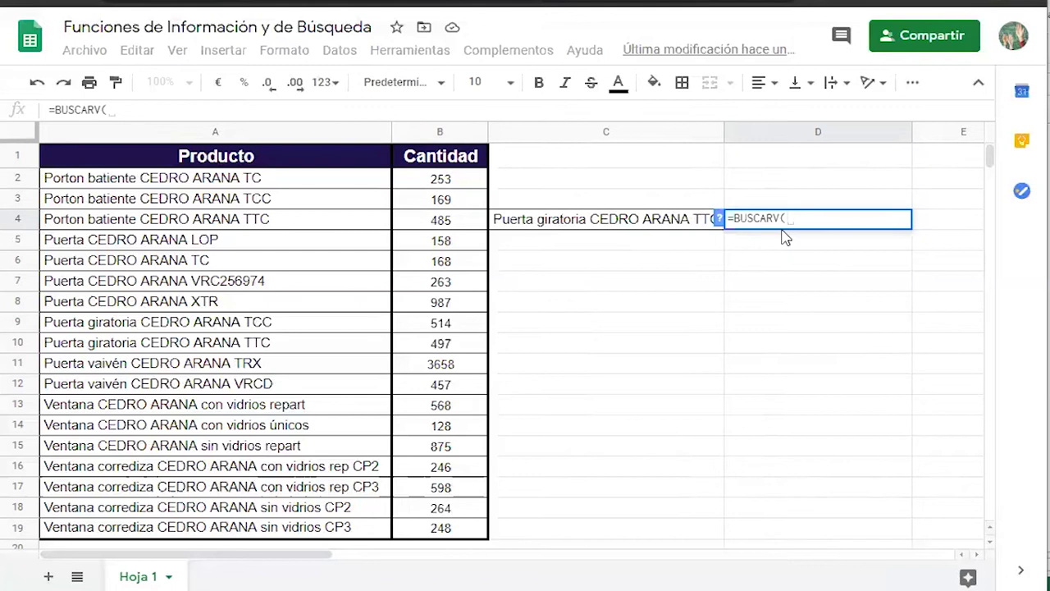
left_click(590, 230)
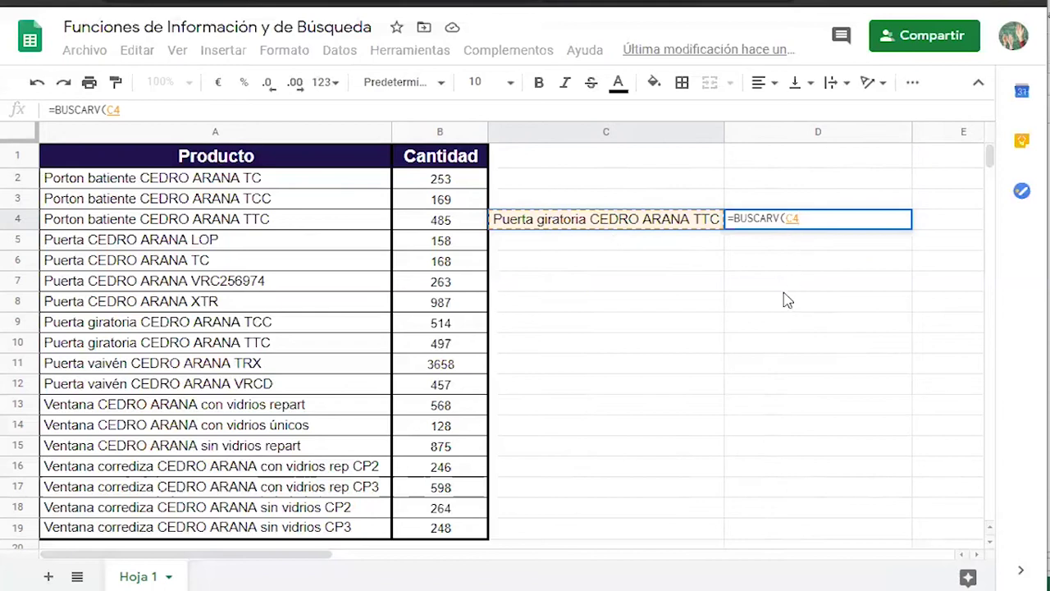
type(";")
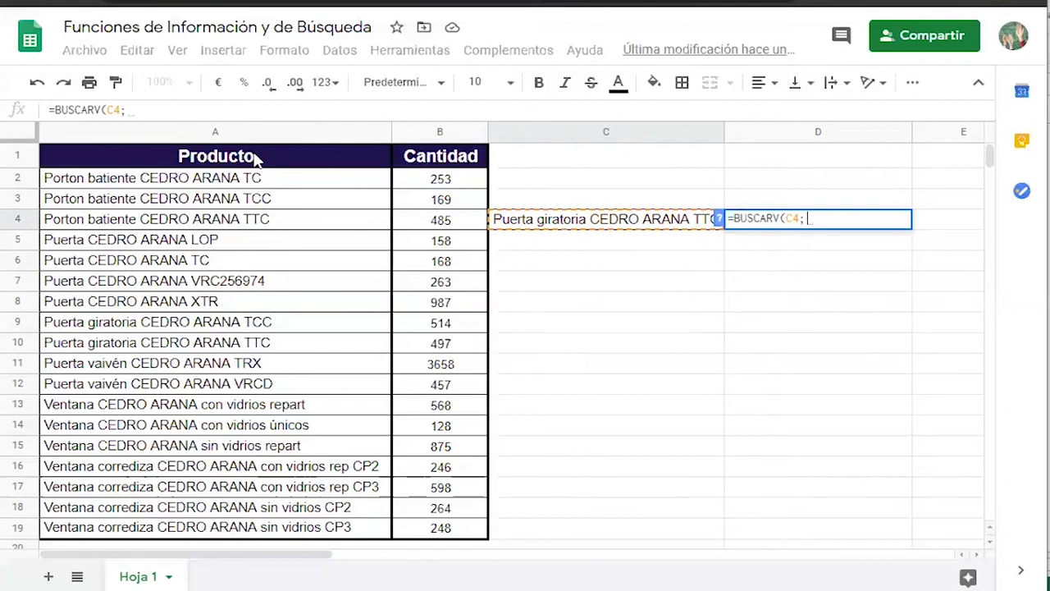
left_click_drag(246, 157, 435, 198)
left_click_drag(433, 351, 454, 530)
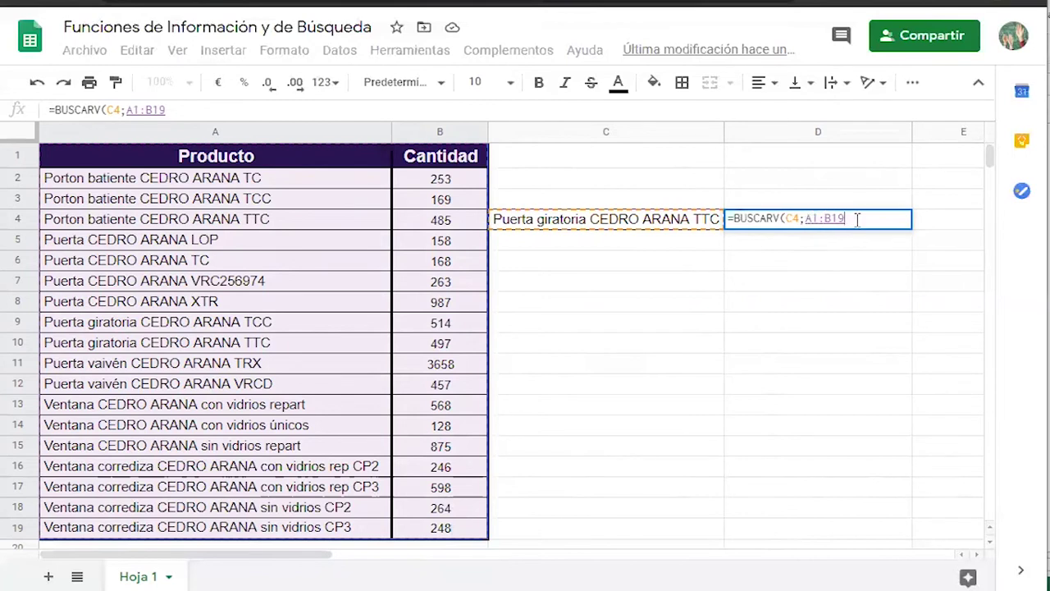
type(";")
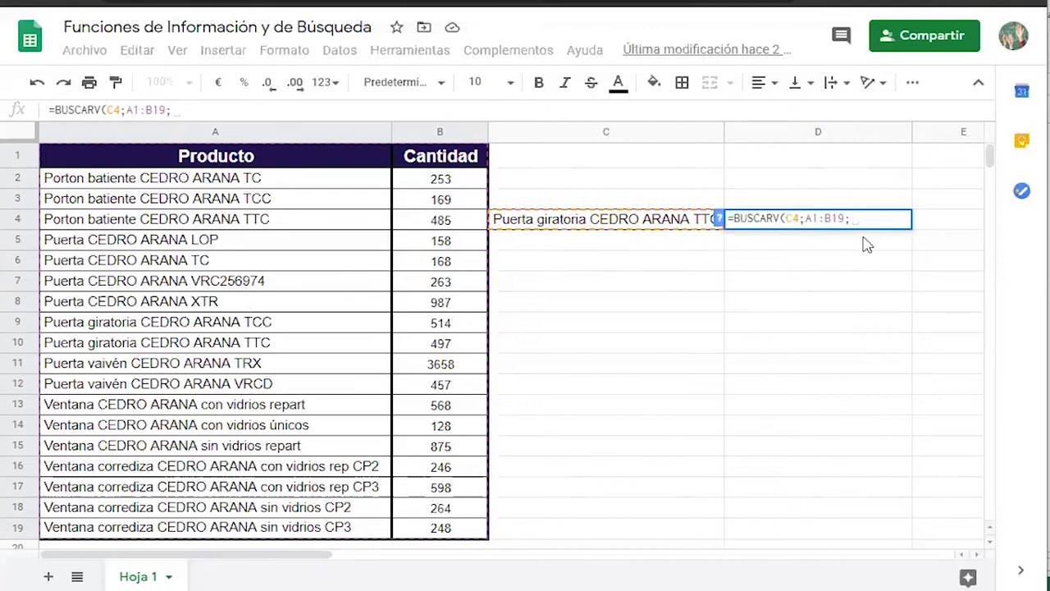
type("2)")
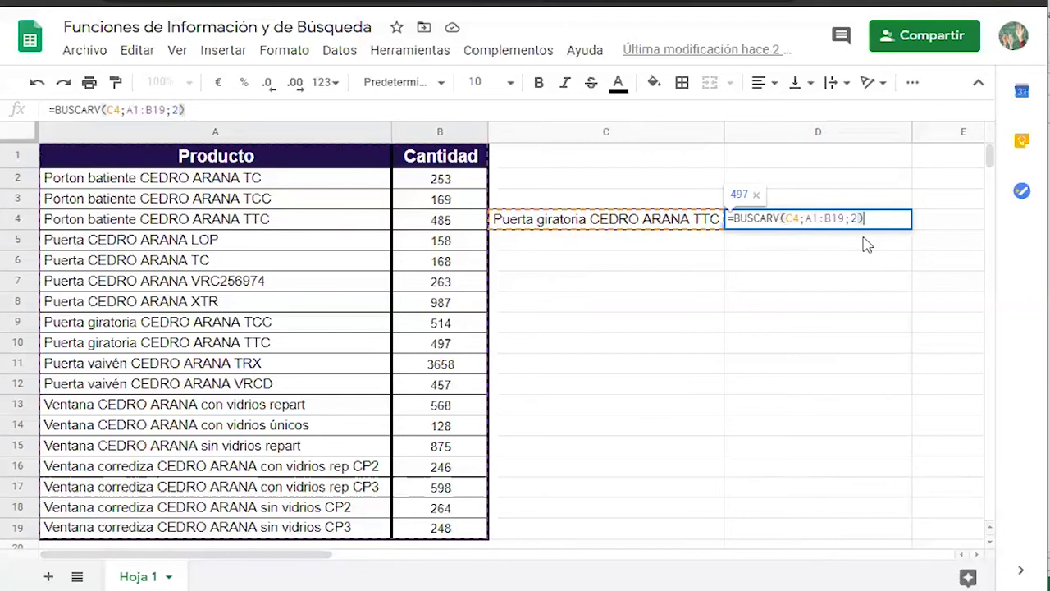
key("Return")
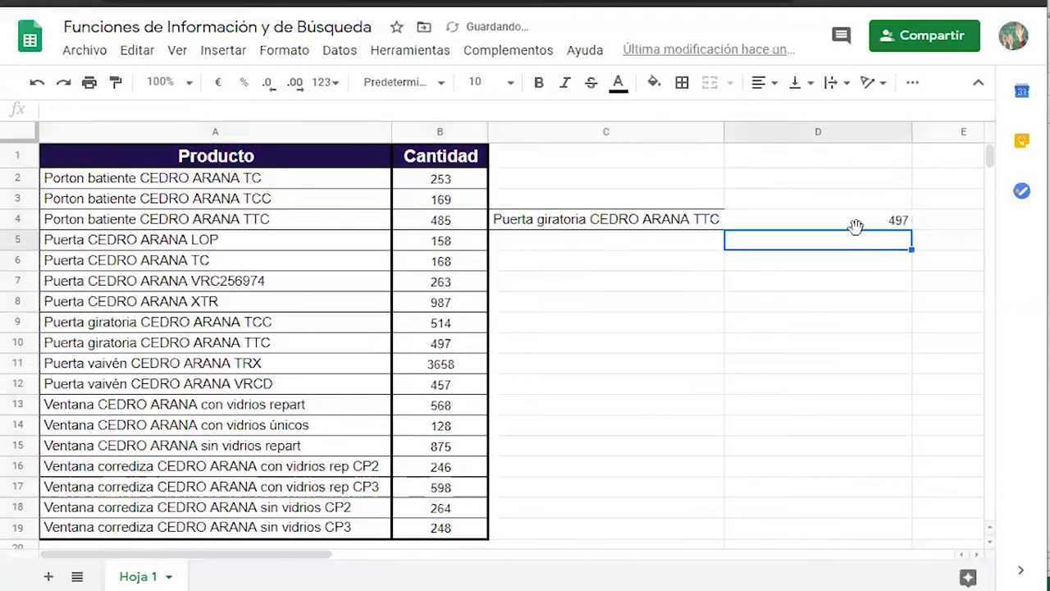
Compare the lookup result in D4 with the matching product and quantity in A10 and B10.
left_click(854, 227)
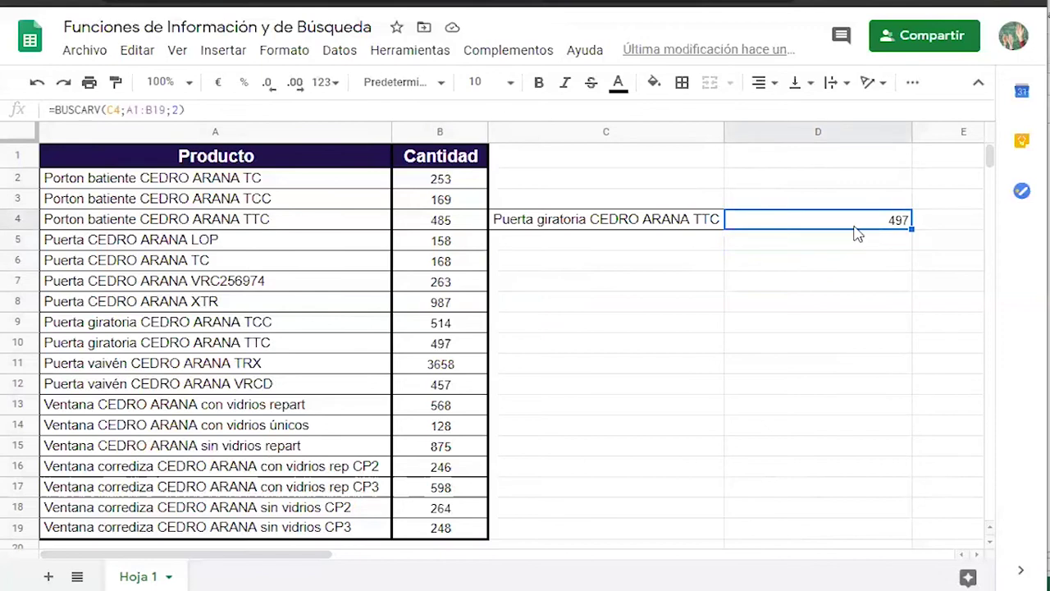
left_click(632, 223)
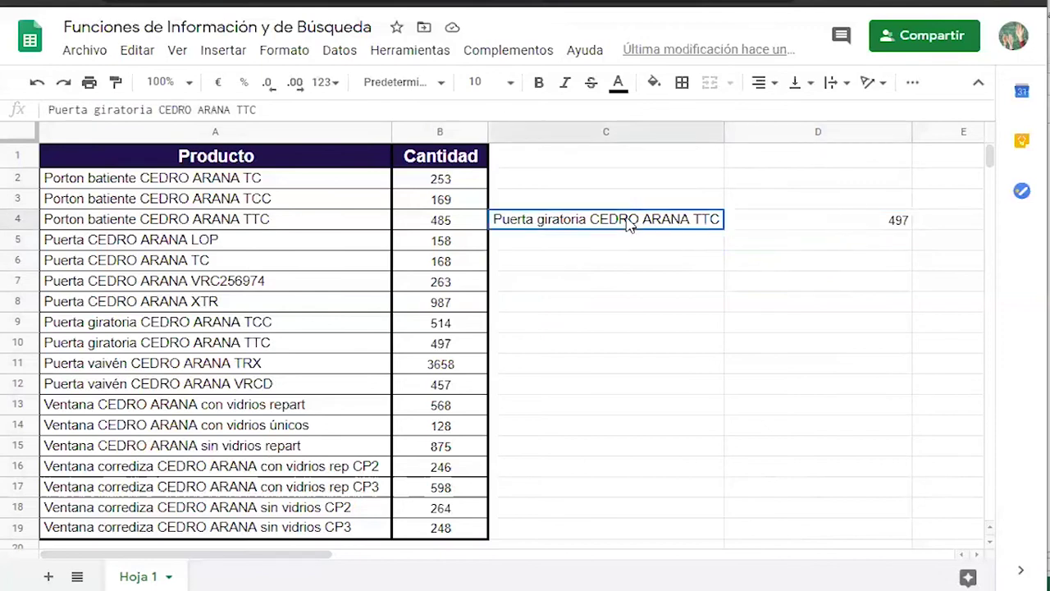
left_click(232, 346)
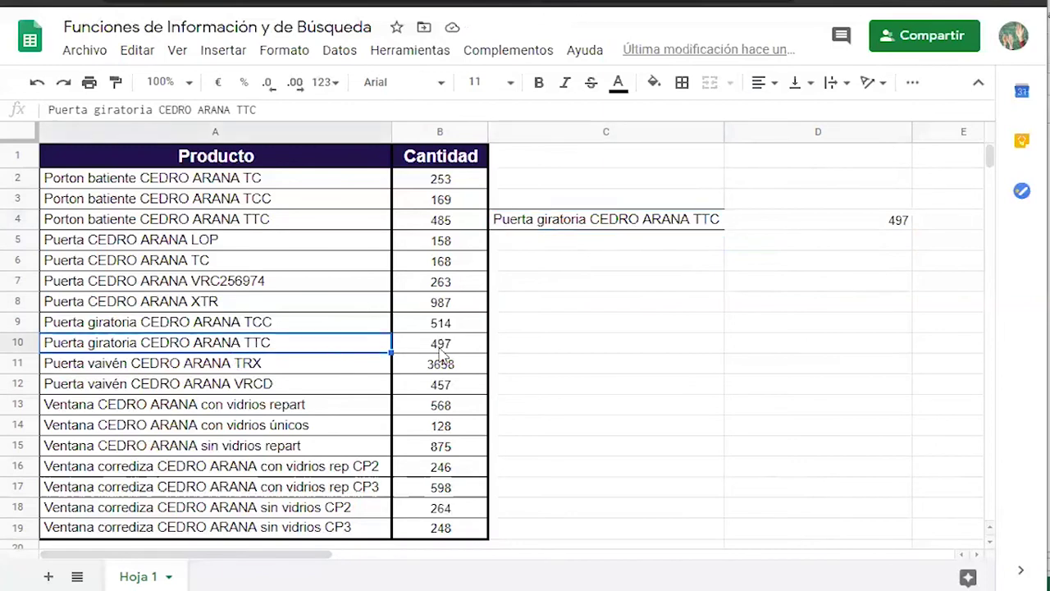
left_click(439, 347)
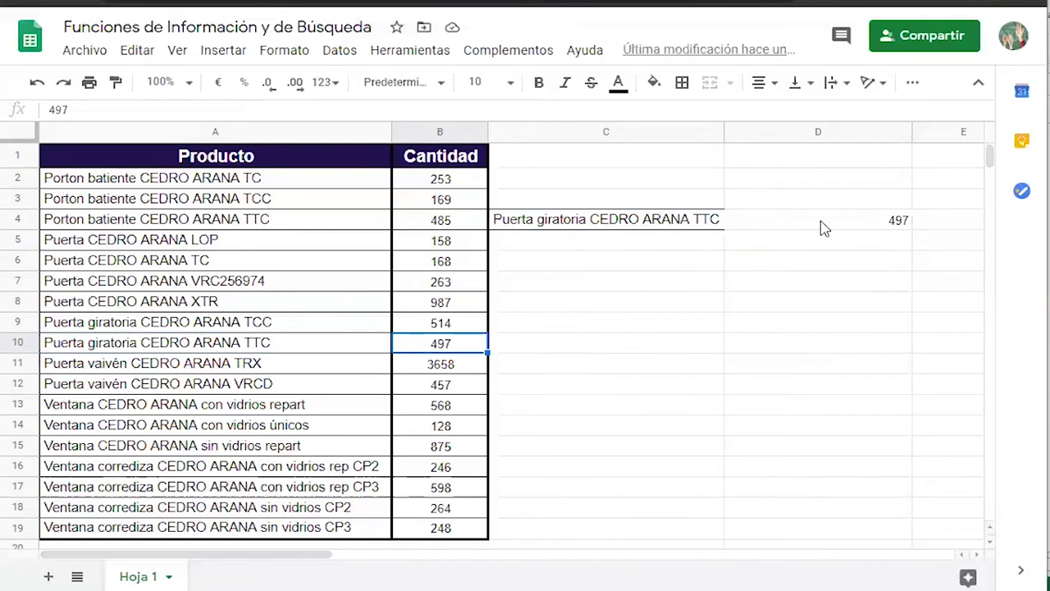
Clear the BUSCARV formula from D4.
left_click(825, 229)
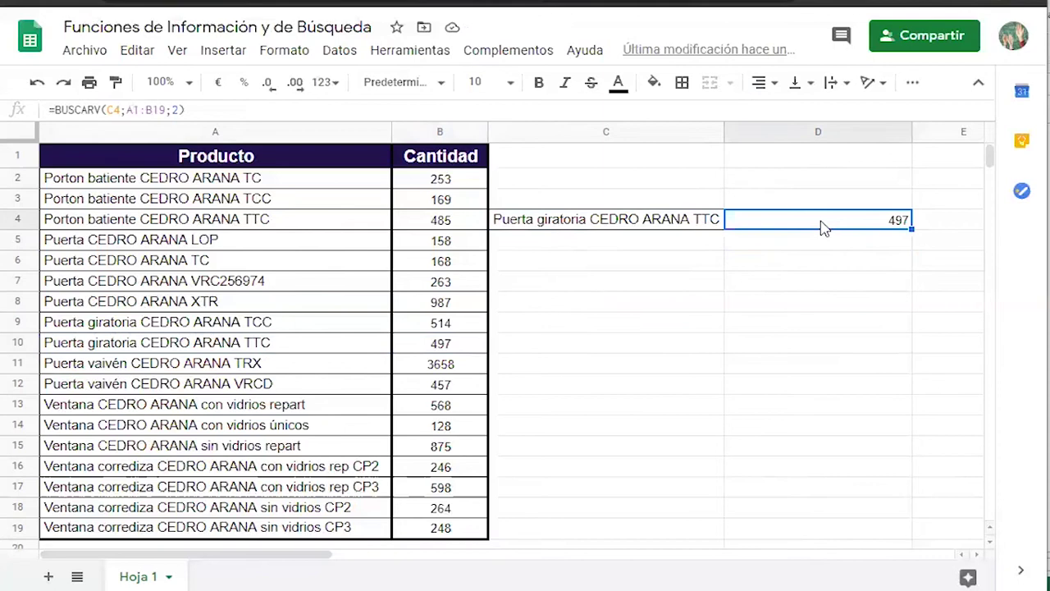
key("Delete")
left_click(825, 261)
Build the vertical lookup again in D4 as =BUSCARV(C4;A1:B19;2), searching the product table for the name in C4.
left_click(819, 228)
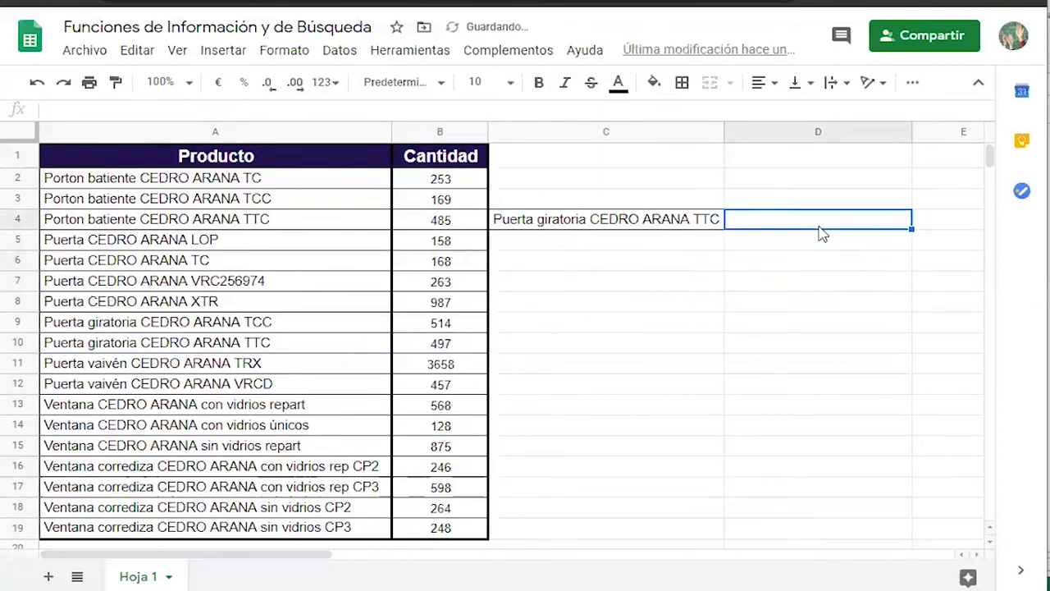
type("=")
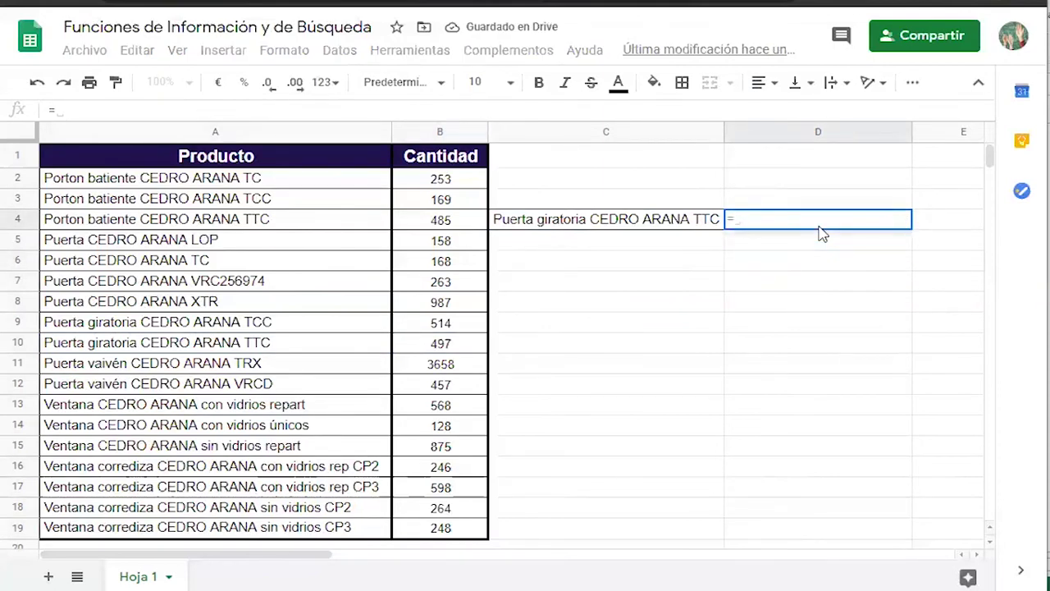
type("buscarb")
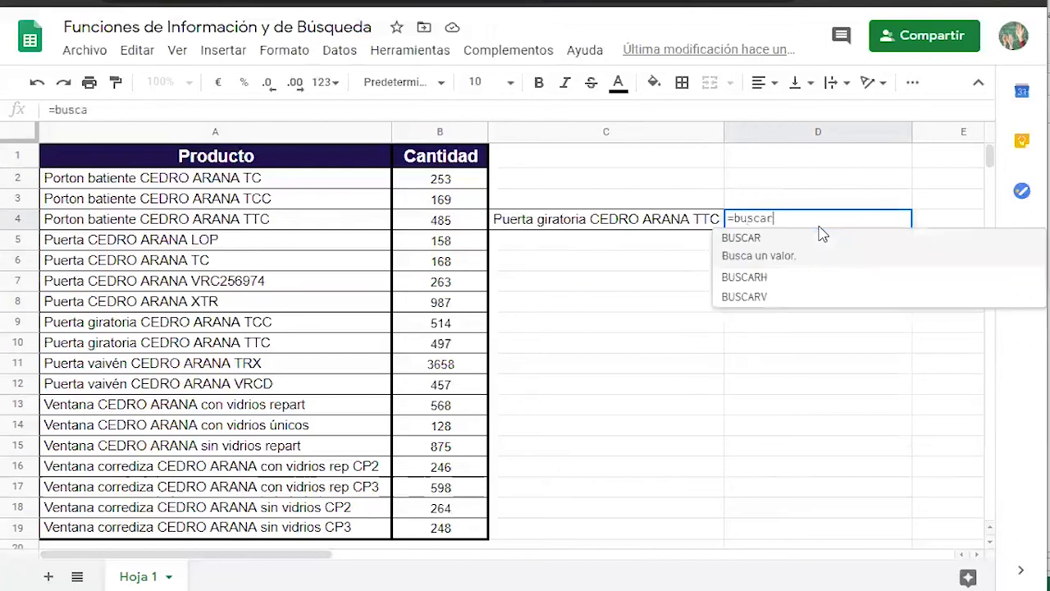
key("BackSpace")
type("v")
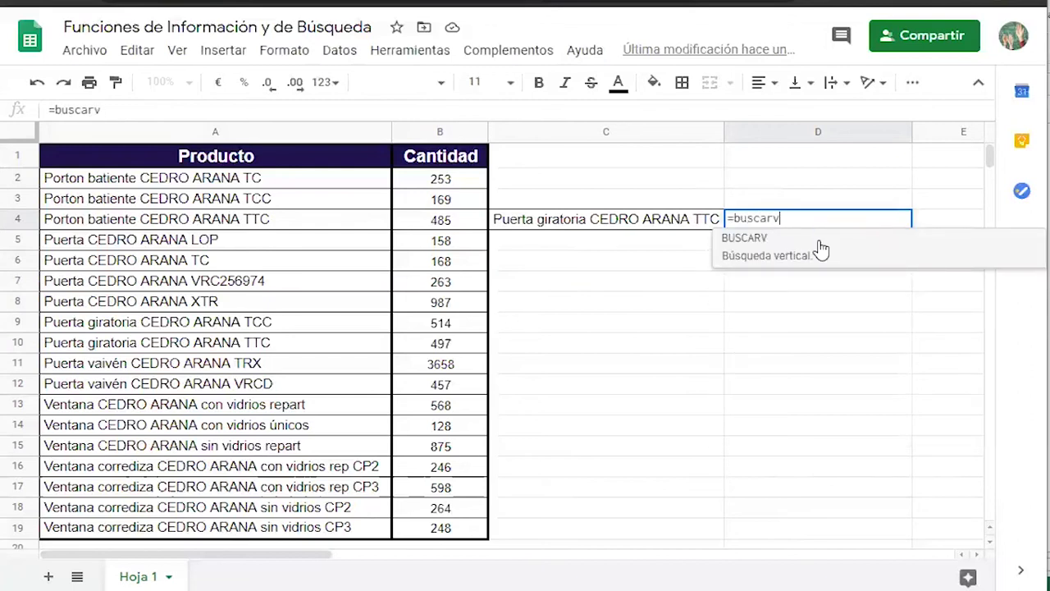
left_click(821, 250)
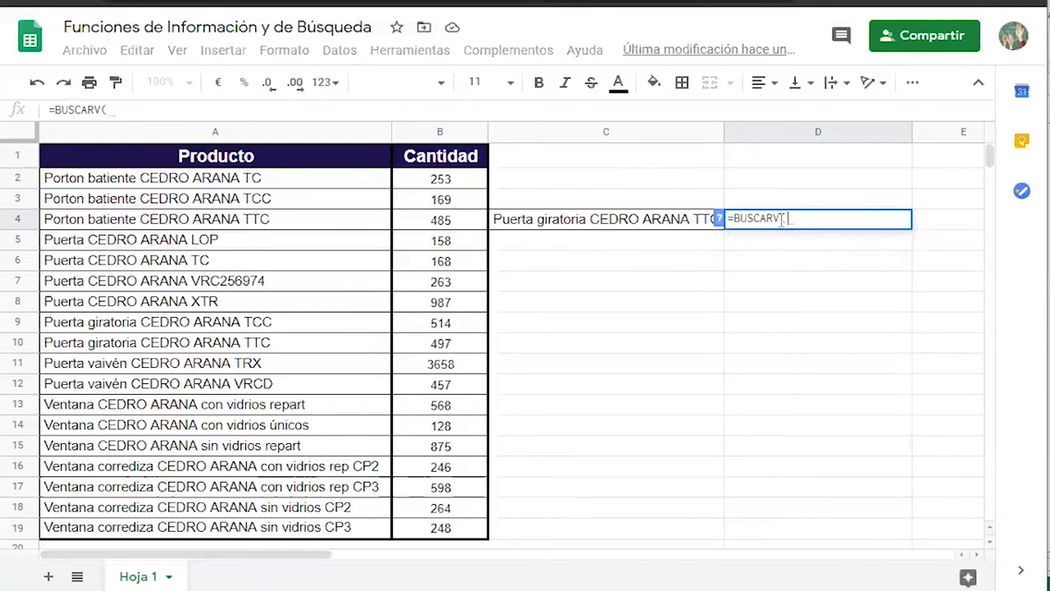
left_click(659, 228)
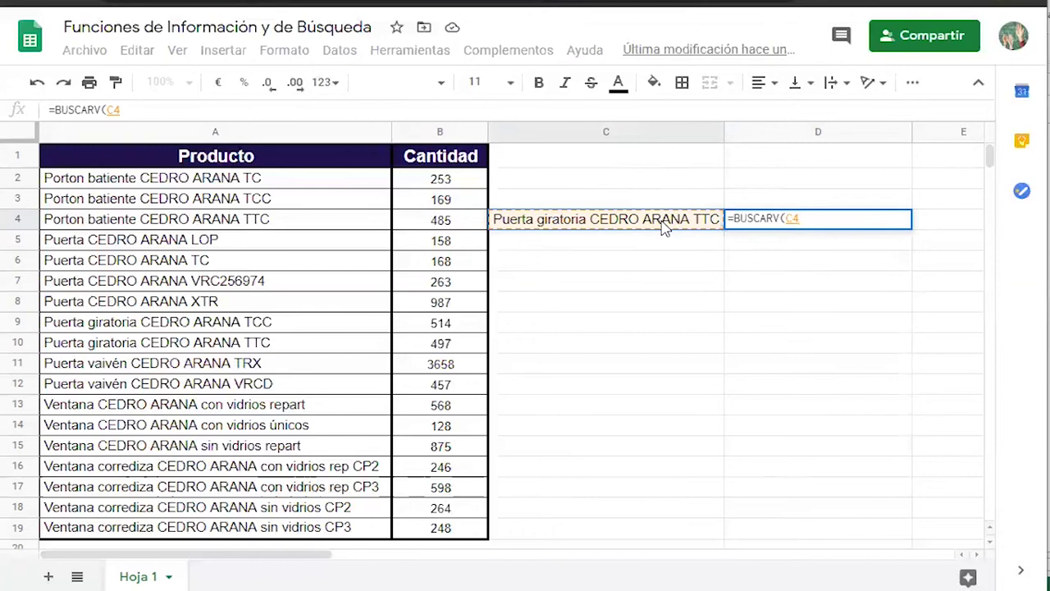
type(";")
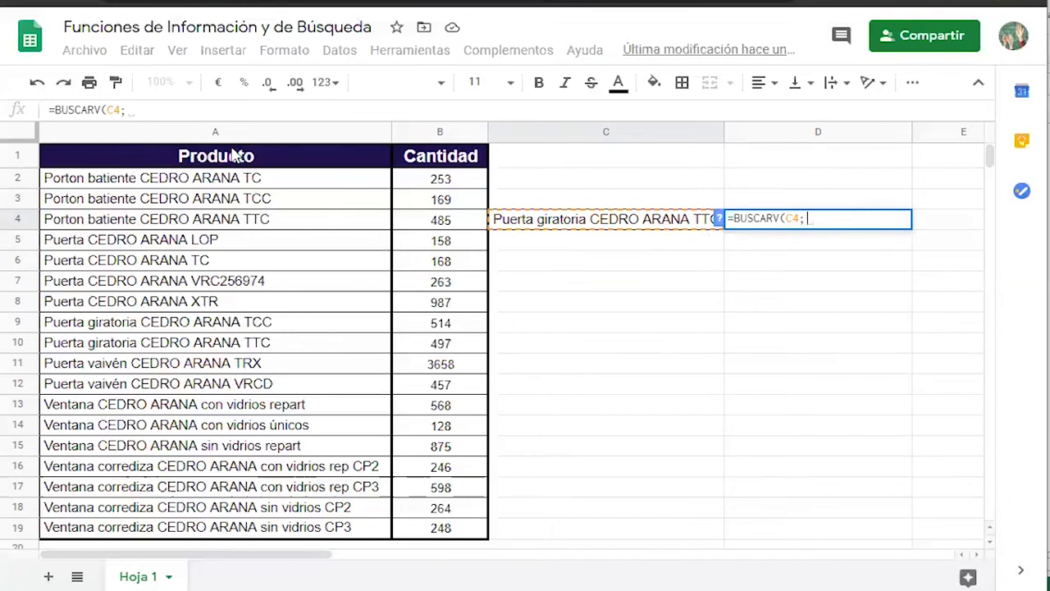
left_click_drag(197, 155, 485, 530)
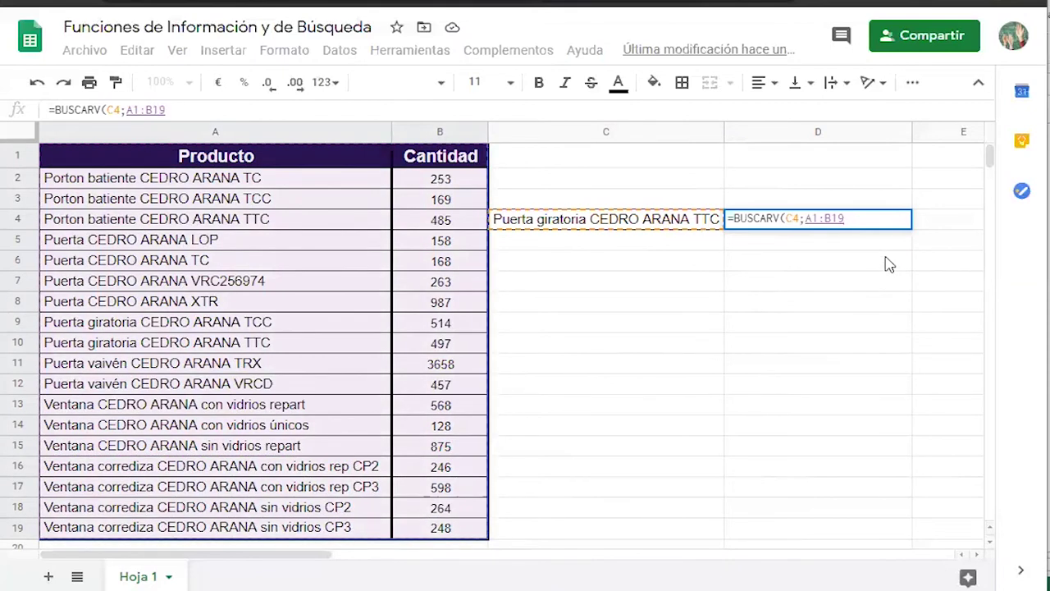
type(";")
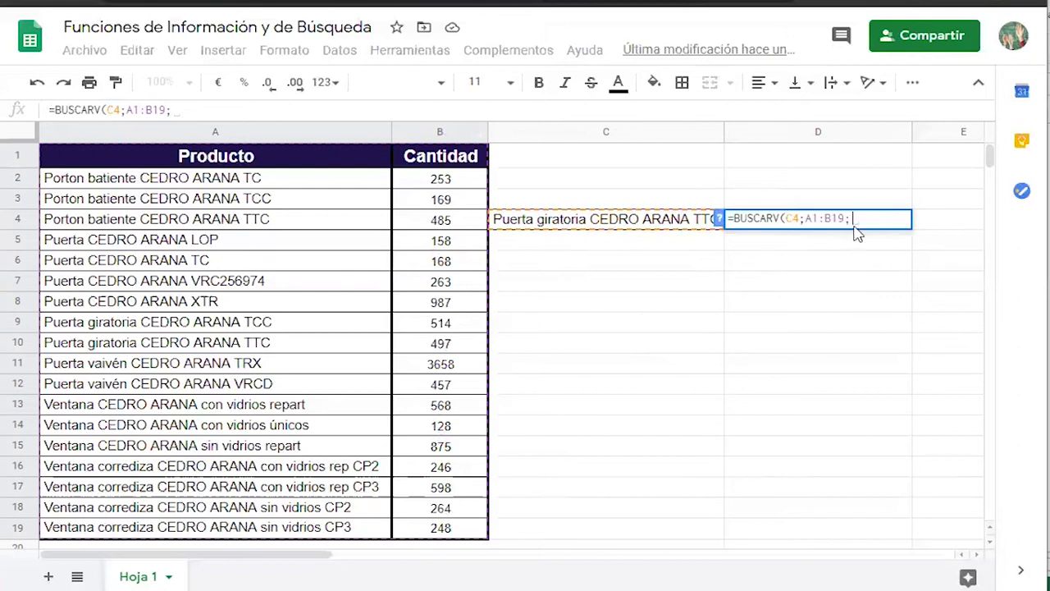
type("2")
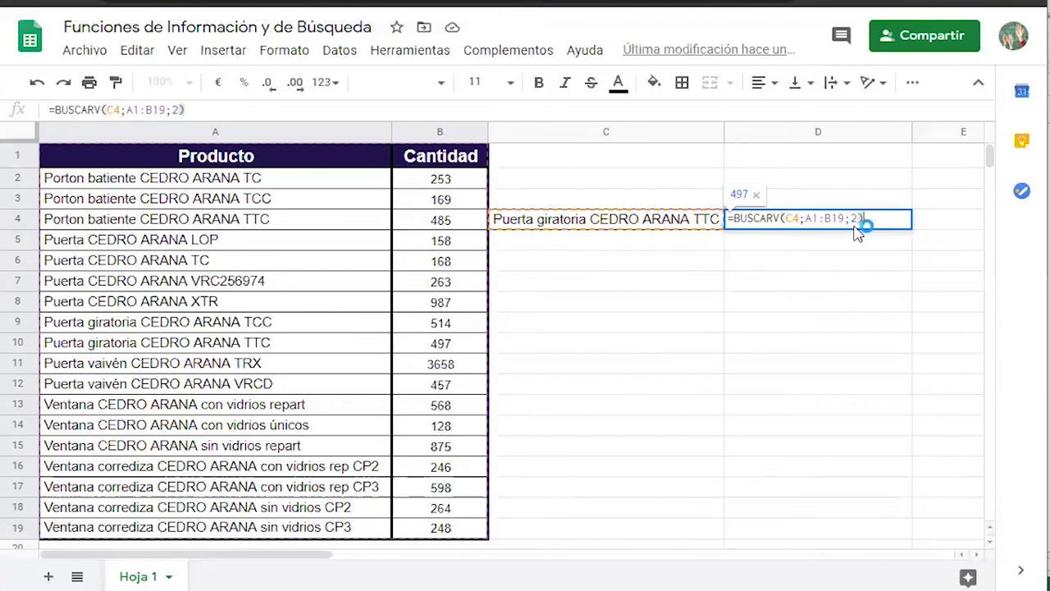
key("Return")
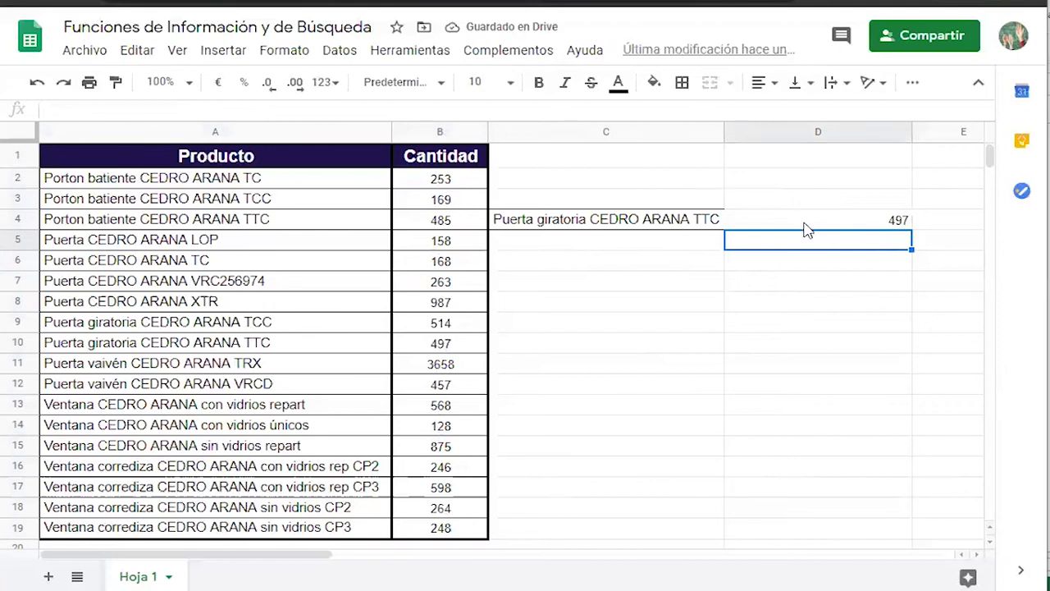
Review the arguments of the BUSCARV formula in D4 without changing them.
left_click(805, 224)
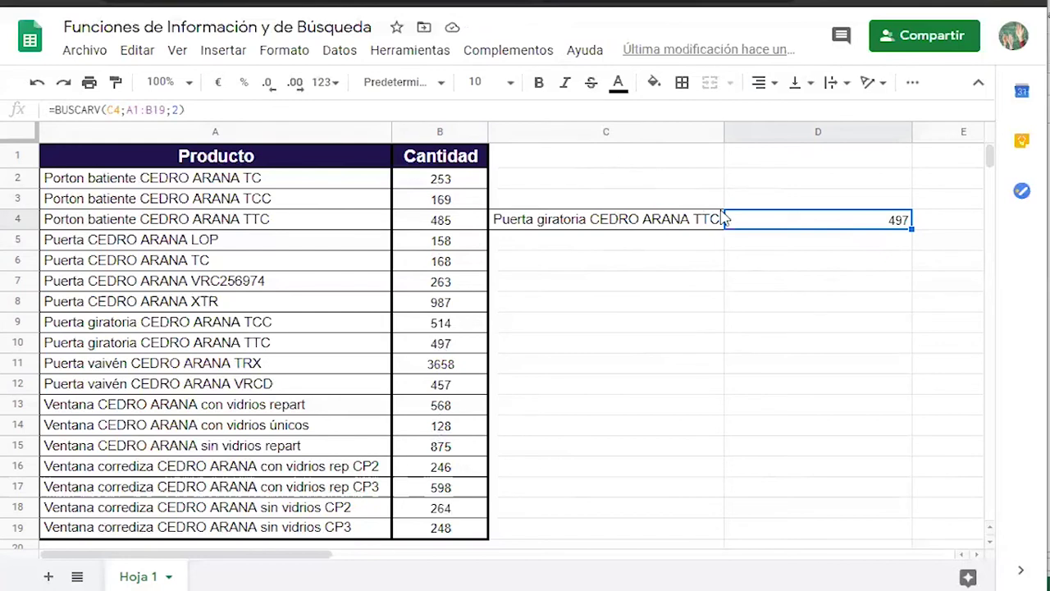
left_click(794, 225)
double_click(794, 225)
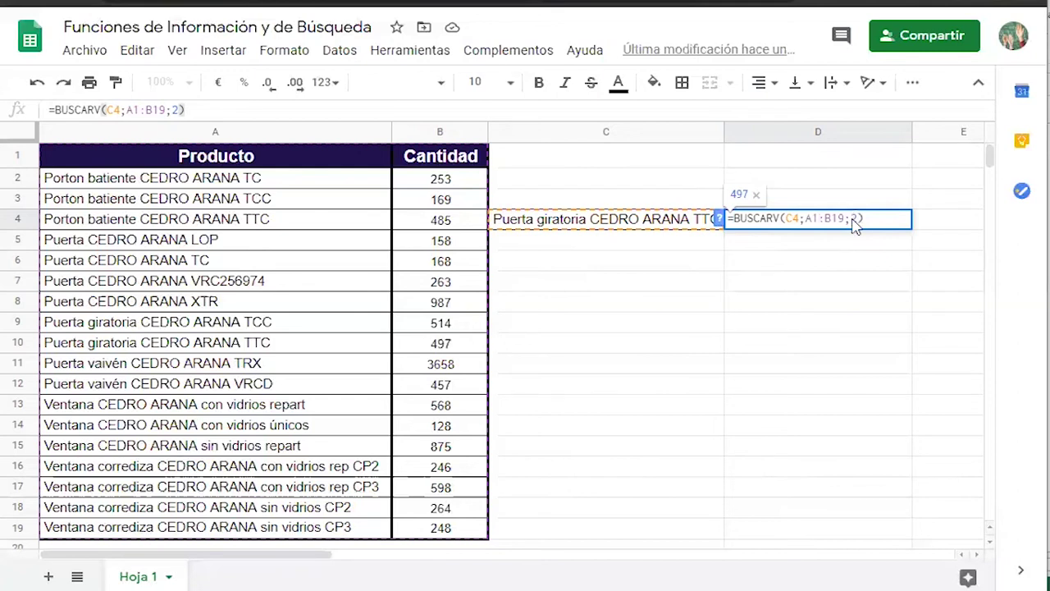
key("Return")
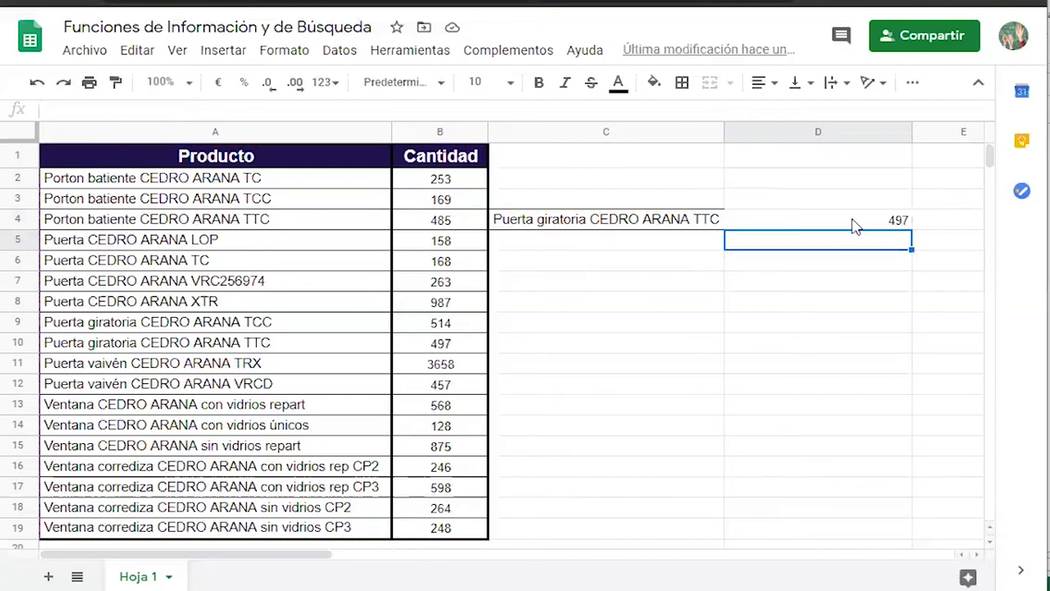
left_click(281, 328)
key("ctrl+c")
left_click(542, 250)
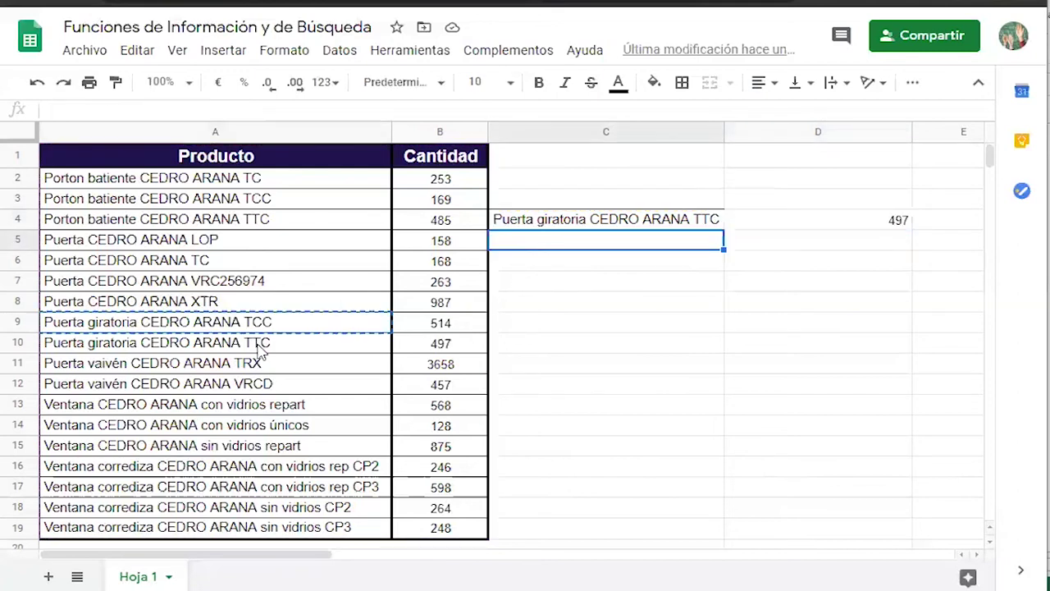
left_click(259, 346)
key("ctrl+c")
Copy the product name from A8 into C5 and the one from A16 into C6.
left_click(303, 310)
key("ctrl+c")
left_click(556, 239)
key("ctrl+v")
left_click(287, 465)
key("ctrl+c")
left_click(525, 263)
key("ctrl+v")
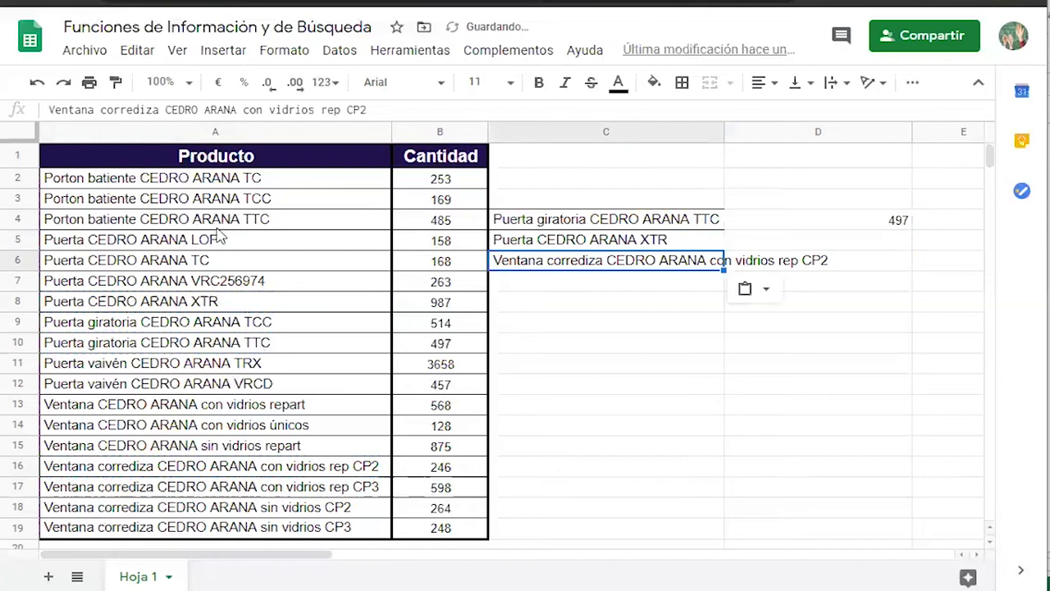
Fill the BUSCARV formula from D4 down to D6 and narrow column D to about three quarters of its width.
left_click(797, 206)
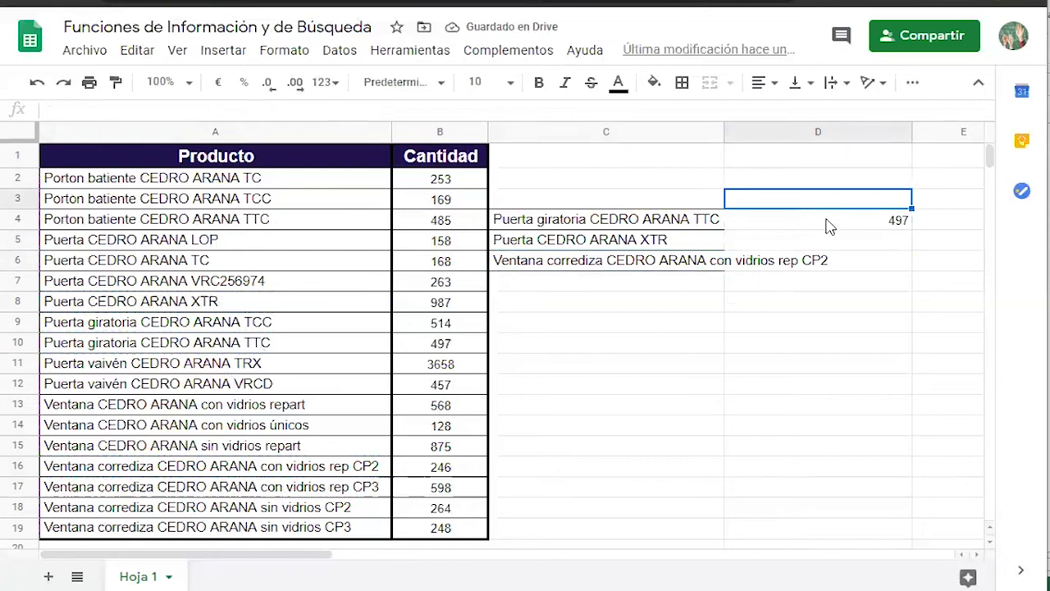
left_click(827, 225)
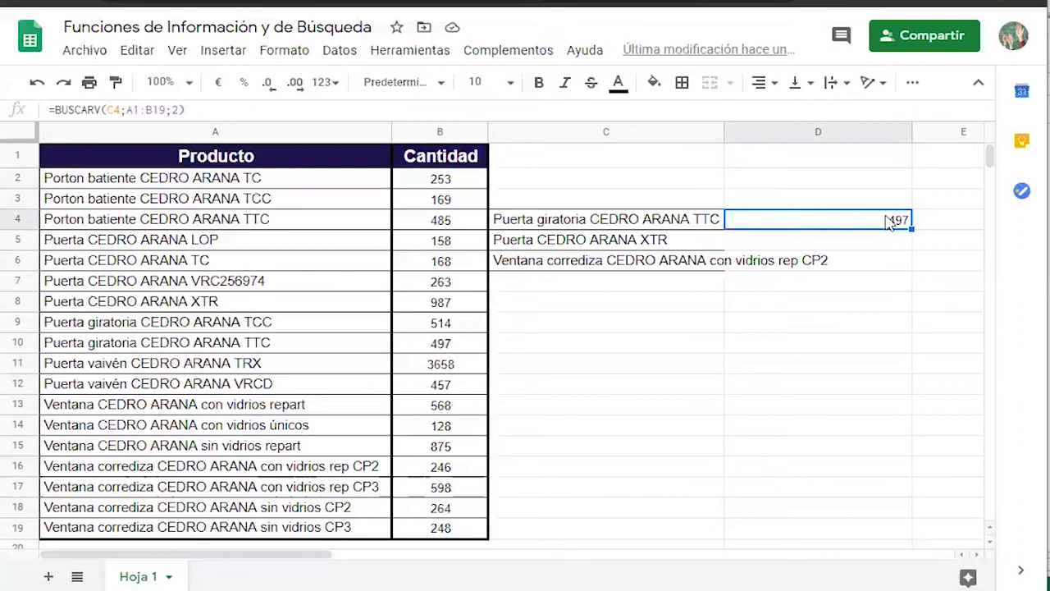
left_click_drag(913, 230, 909, 266)
left_click_drag(910, 266, 910, 264)
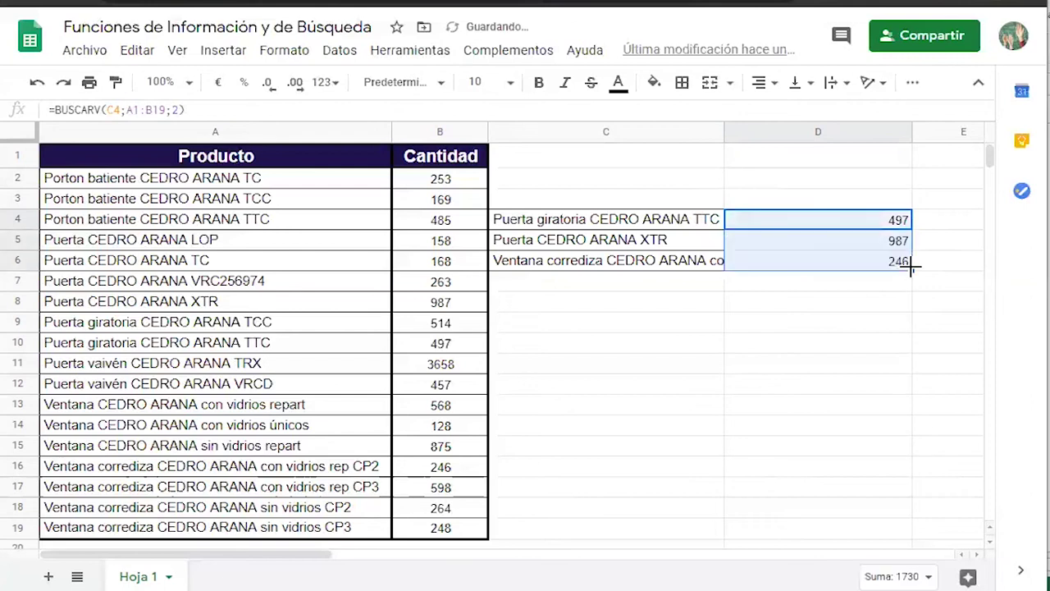
left_click(780, 426)
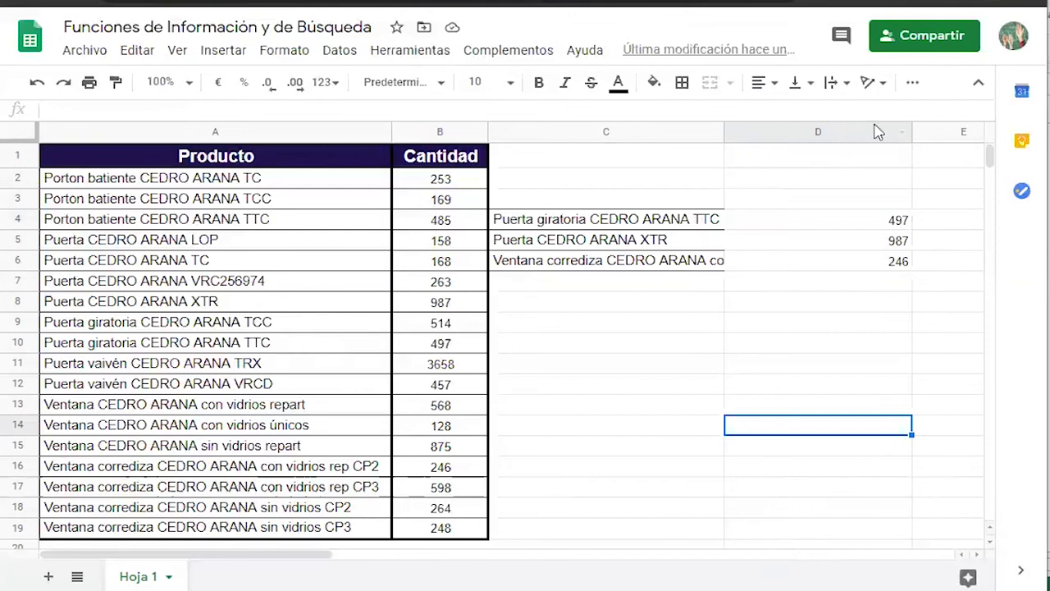
left_click_drag(910, 128, 869, 138)
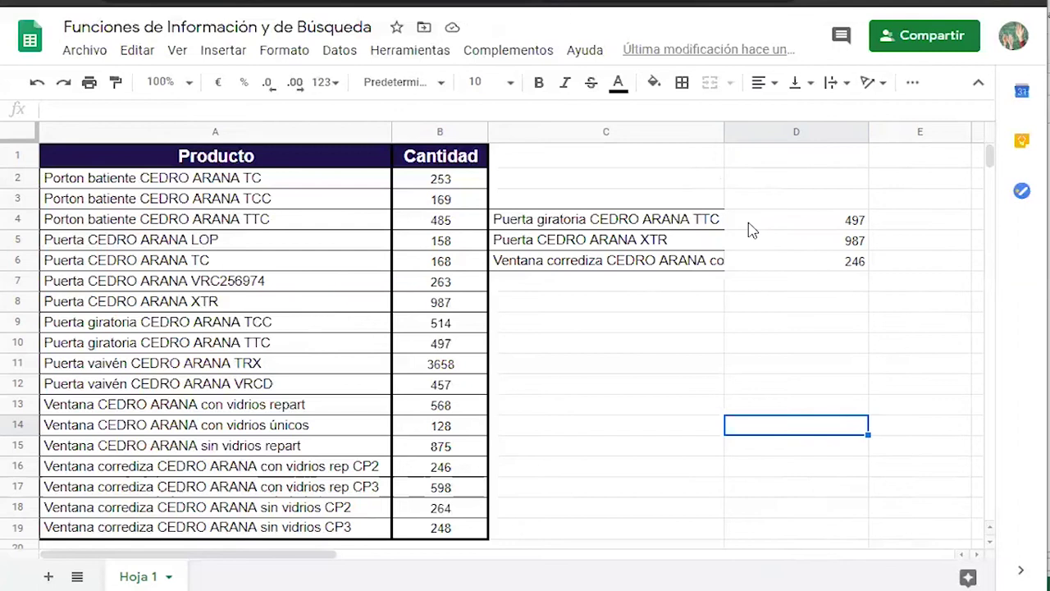
Examine the search key and table range arguments of the BUSCARV formula in D5 without changing them.
left_click(775, 242)
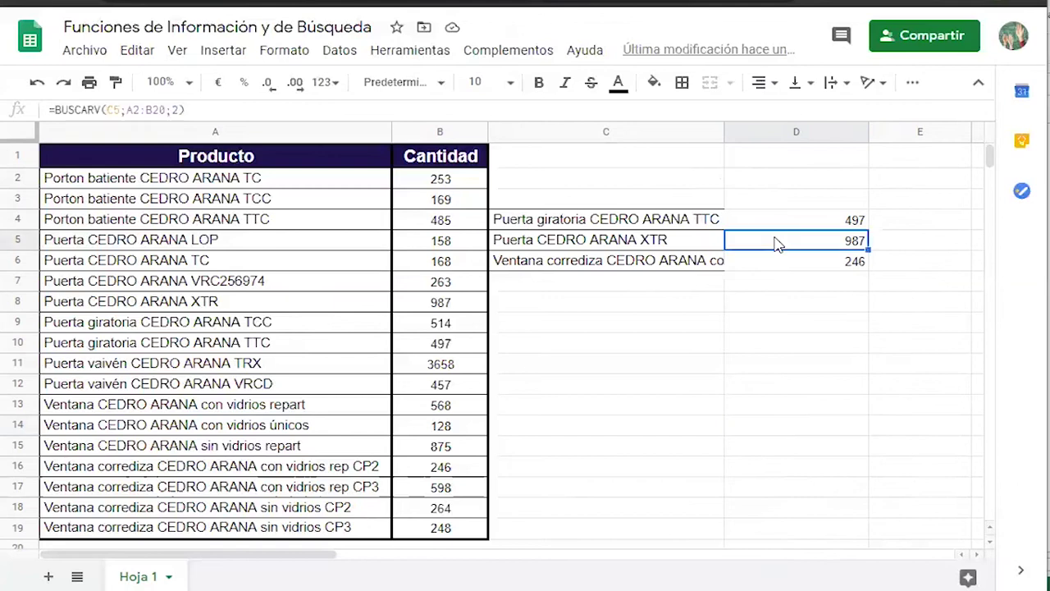
double_click(780, 241)
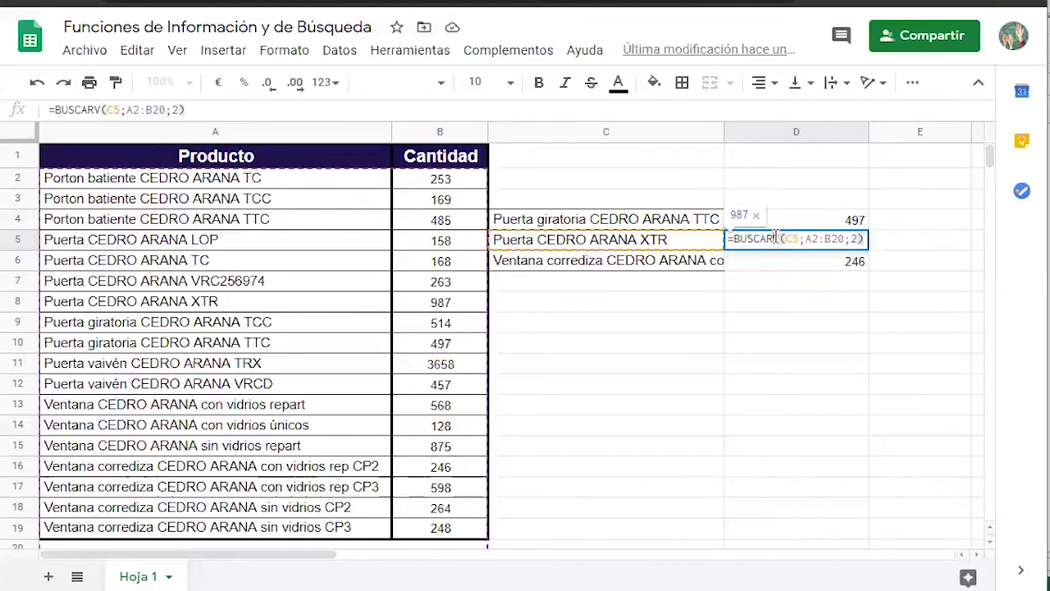
double_click(792, 238)
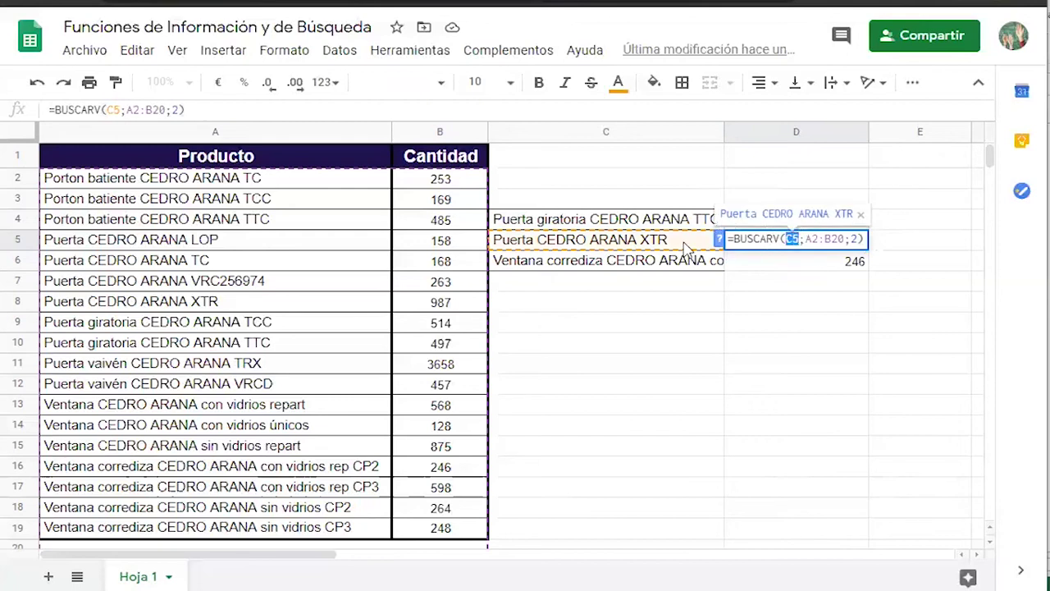
double_click(819, 238)
left_click_drag(823, 239, 845, 239)
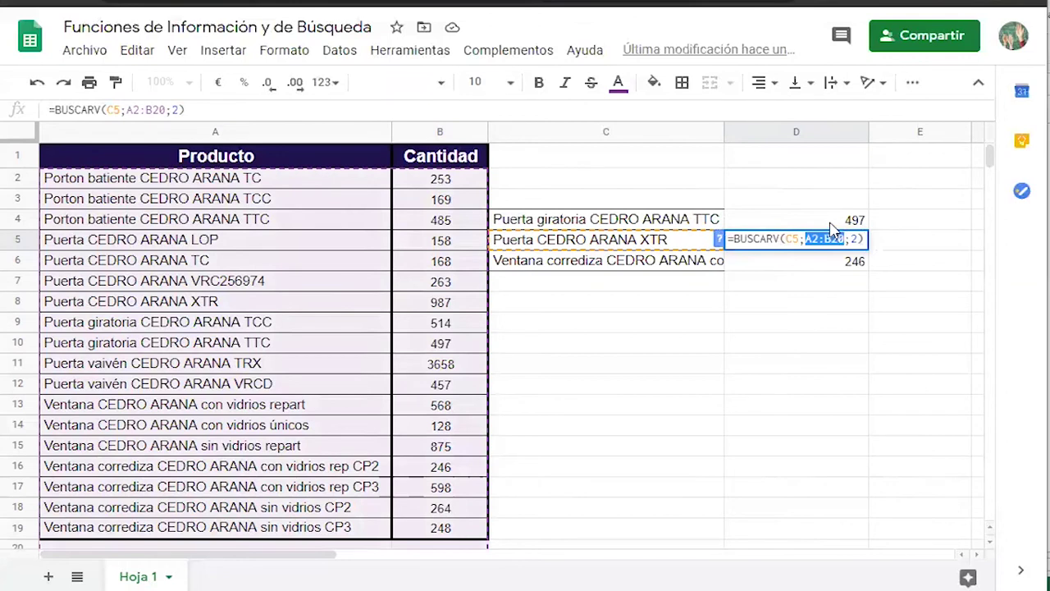
key("Escape")
Compare the table ranges used by the BUSCARV formulas in D4, D5 and D6, leaving the formulas as they are.
left_click(832, 225)
double_click(824, 220)
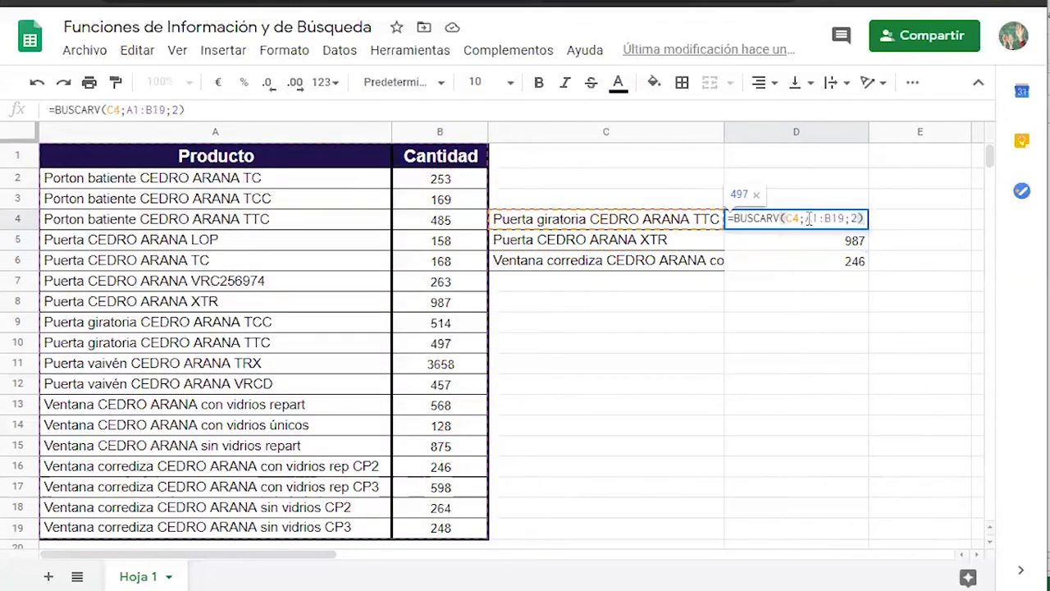
left_click_drag(805, 218, 839, 219)
key("Return")
double_click(838, 240)
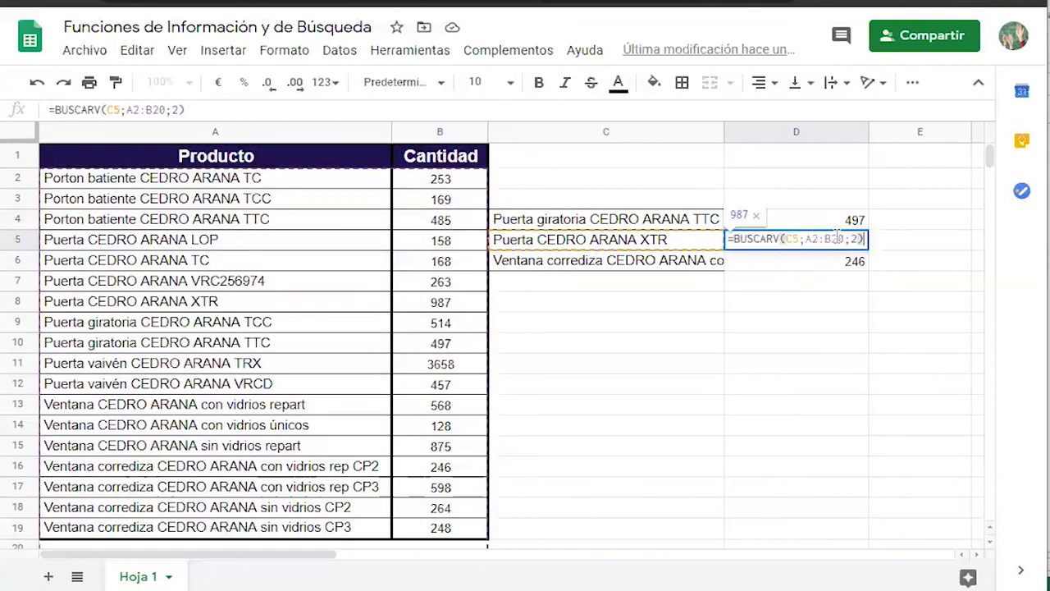
left_click_drag(806, 238, 841, 240)
key("Escape")
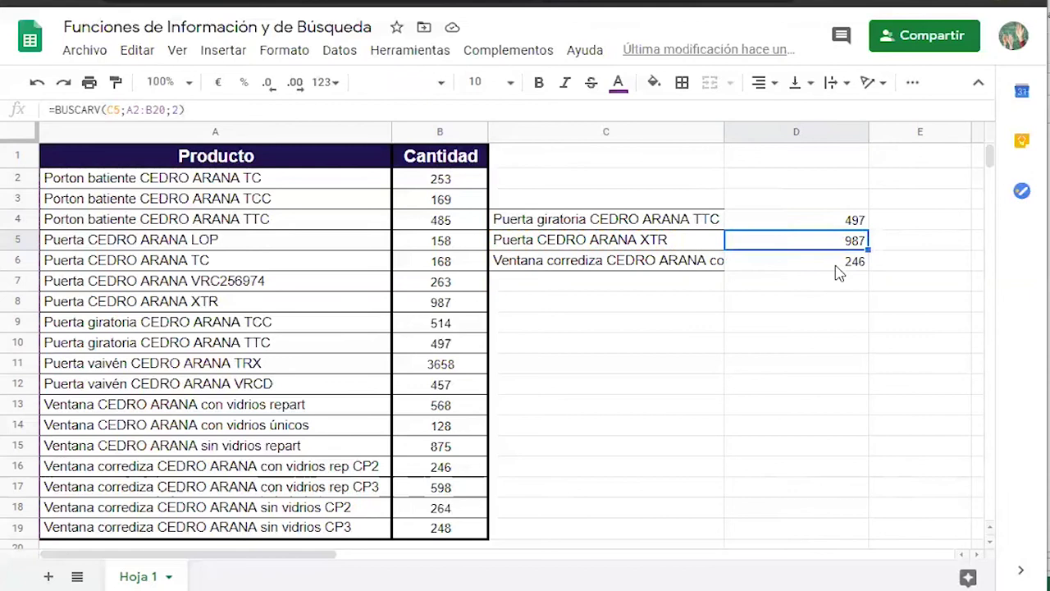
double_click(812, 260)
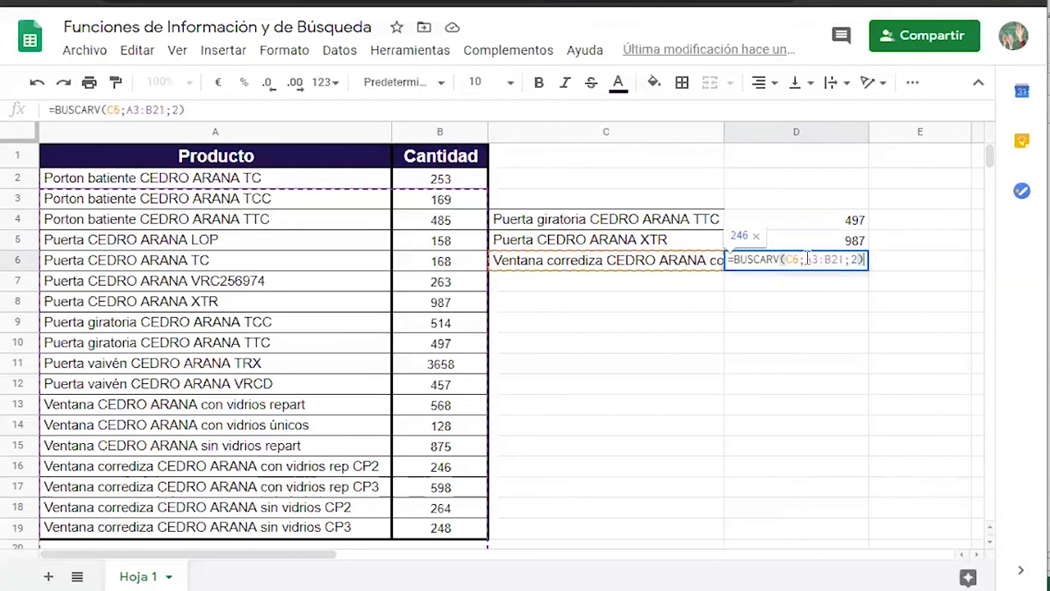
left_click_drag(808, 259, 836, 256)
key("Escape")
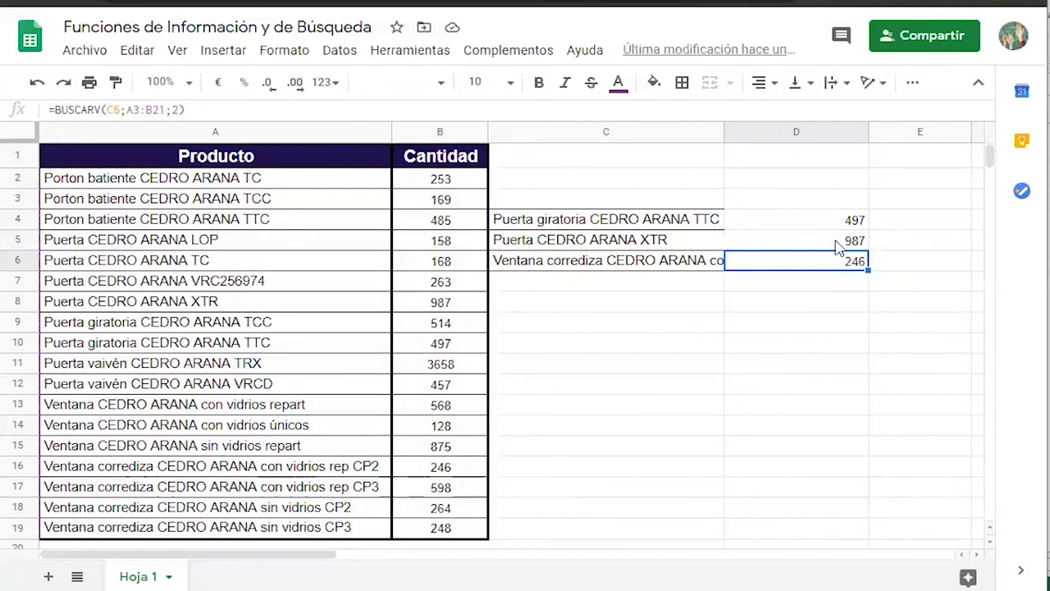
double_click(829, 261)
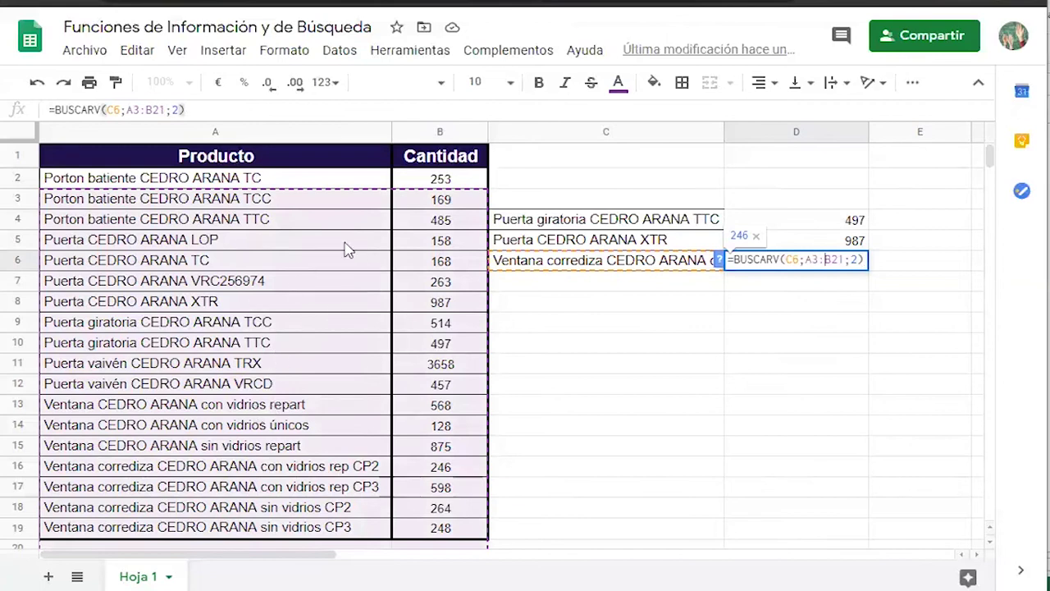
key("Return")
Copy the product name from A2 into C7, below the other lookup products.
left_click(375, 183)
left_click(602, 289)
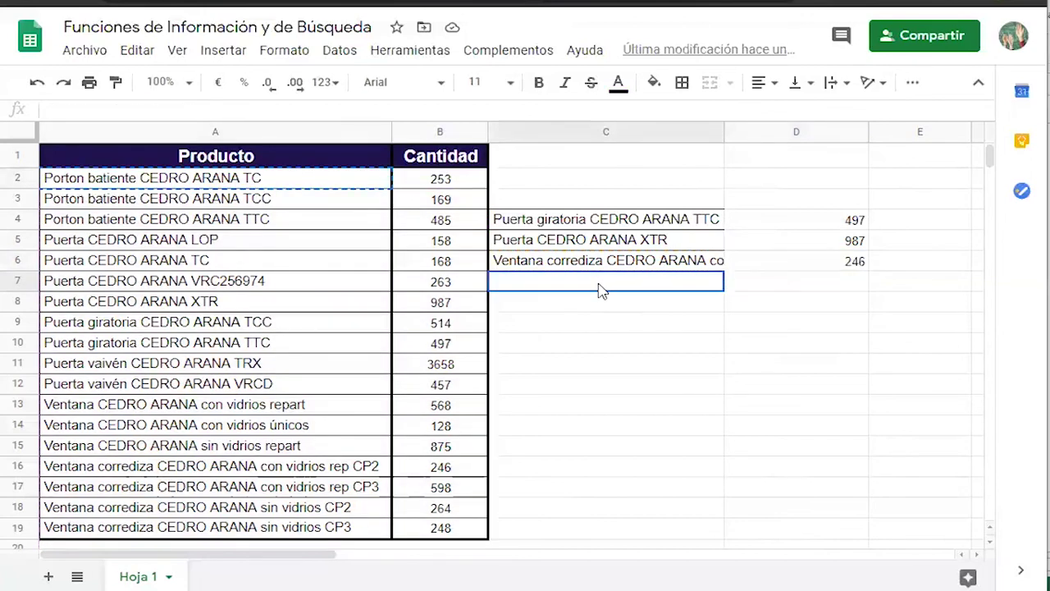
key("ctrl+v")
Fill the BUSCARV formula from D6 down to D7.
left_click(858, 266)
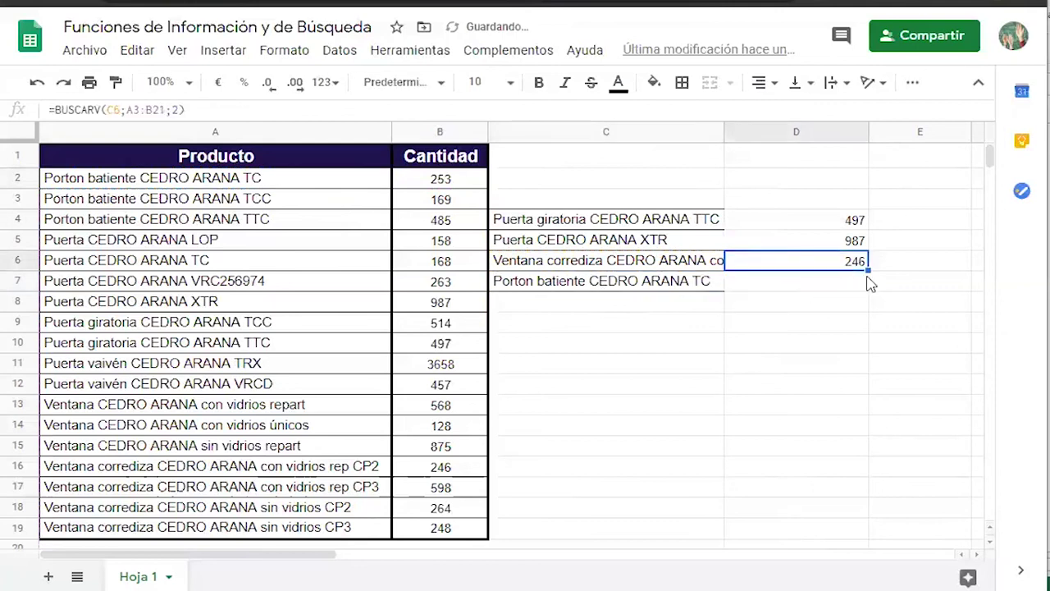
left_click_drag(868, 270, 806, 295)
left_click(707, 384)
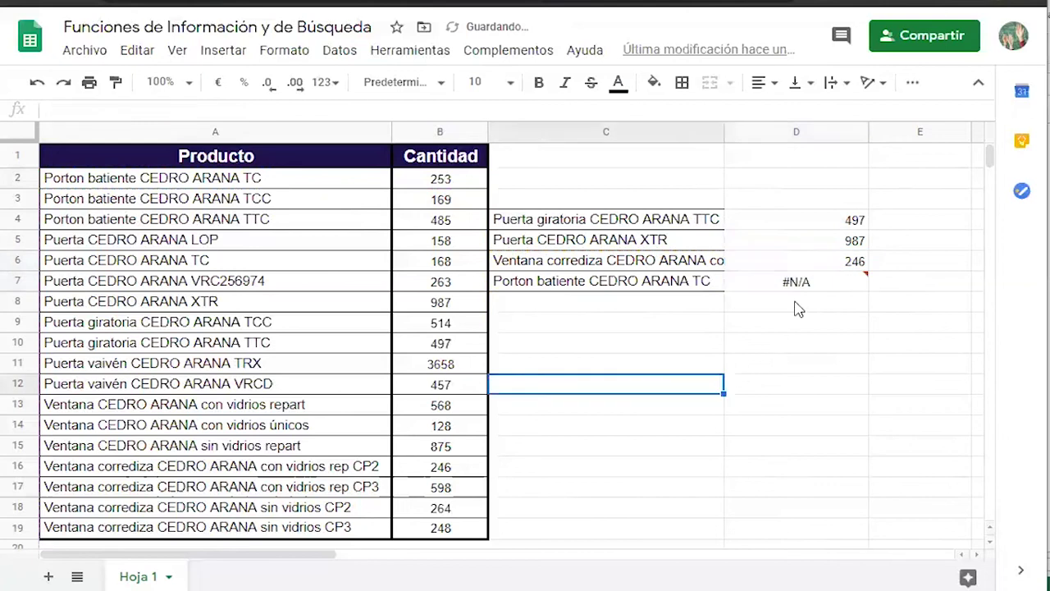
Read the error note on D7 and check its formula's table range against the searched product in A2.
mouse_move(823, 295)
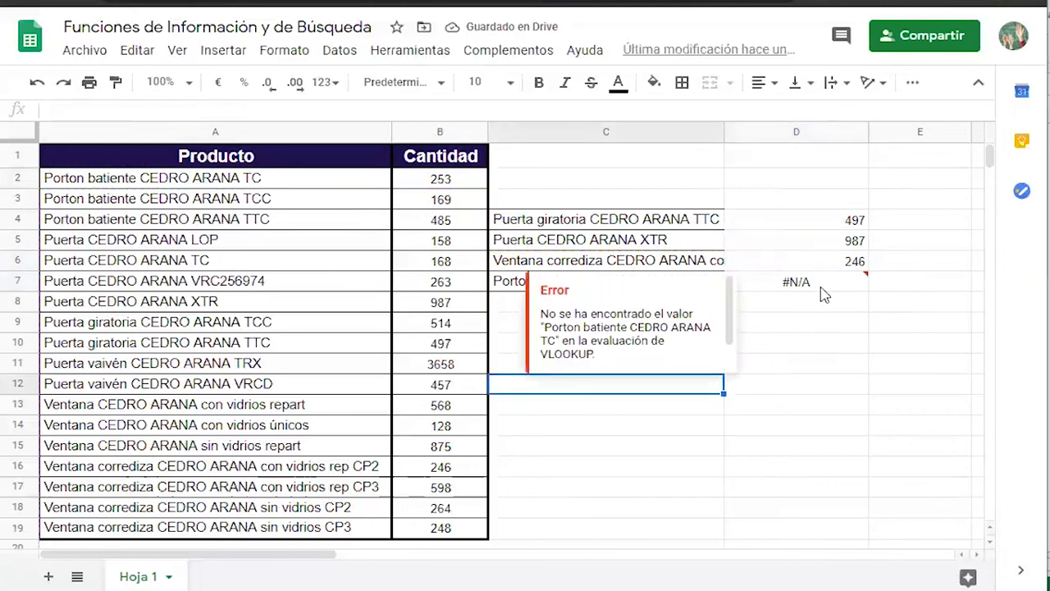
left_click(777, 328)
left_click(624, 287)
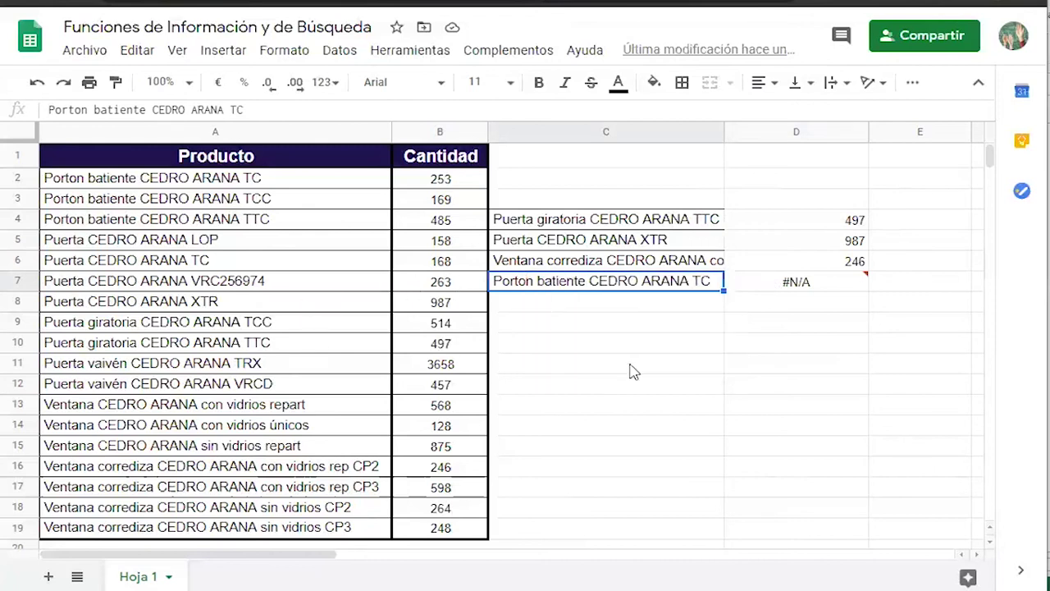
left_click(234, 182)
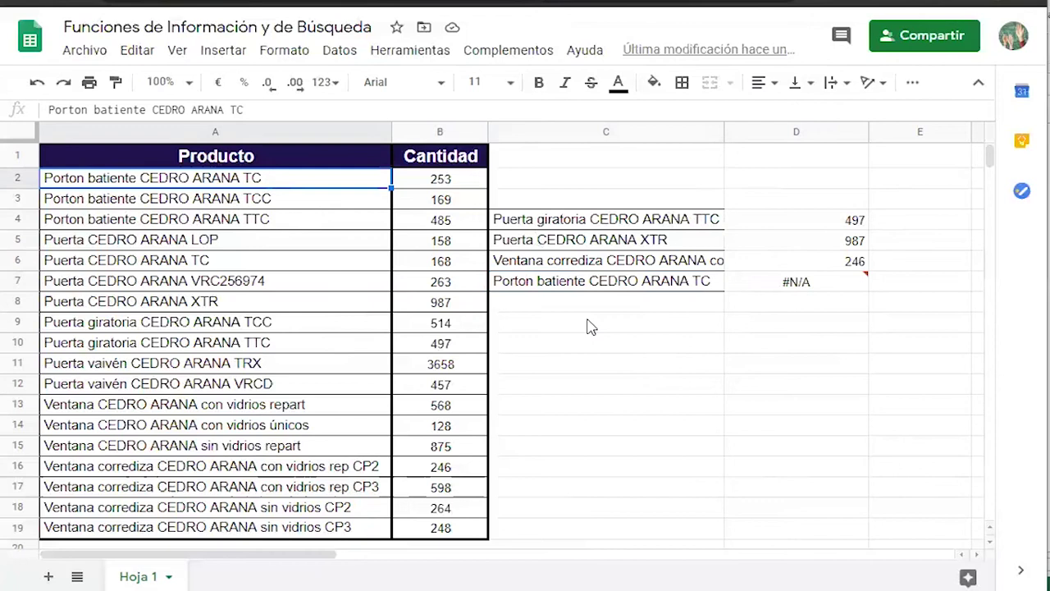
double_click(802, 283)
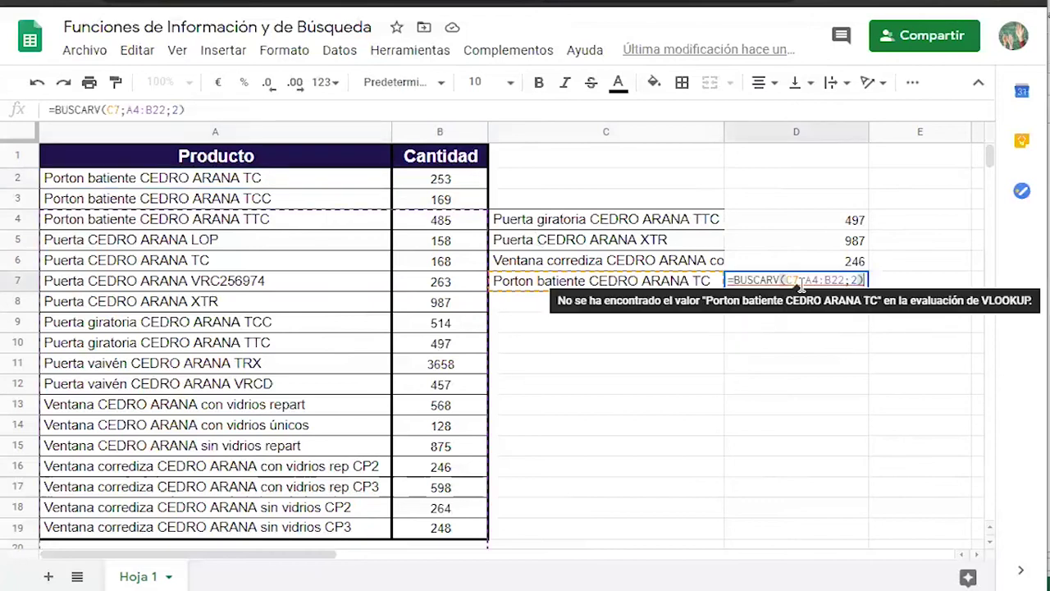
mouse_move(806, 281)
left_mouse_down()
mouse_move(843, 281)
mouse_move(804, 281)
left_mouse_up()
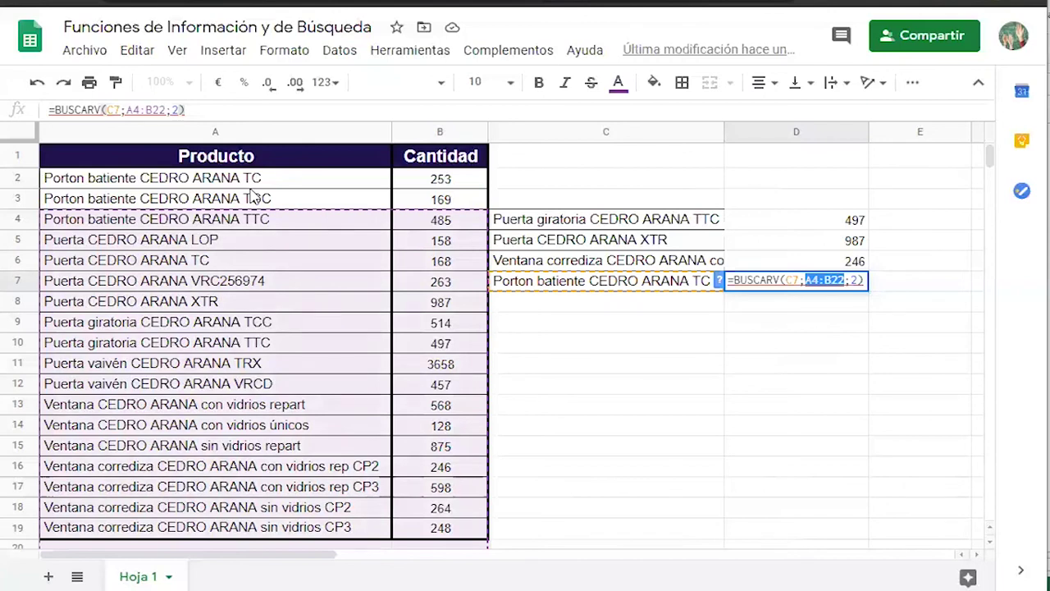
key("Return")
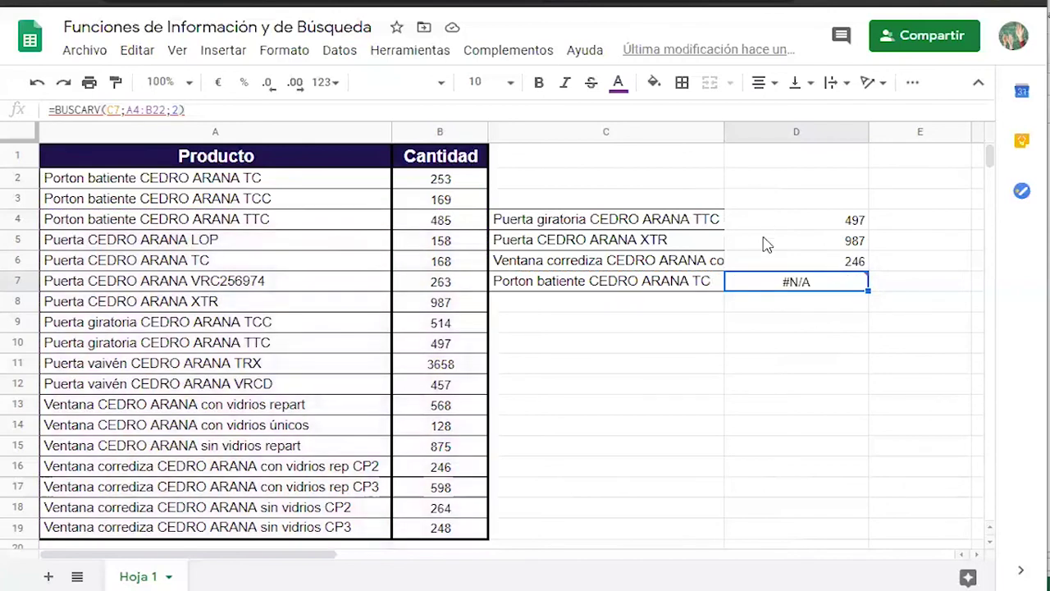
Clear the formulas in D5:D7 and make the table range in D4 absolute, giving =BUSCARV(C4;$A$1:$B$19;2).
left_click_drag(764, 239, 774, 281)
key("Delete")
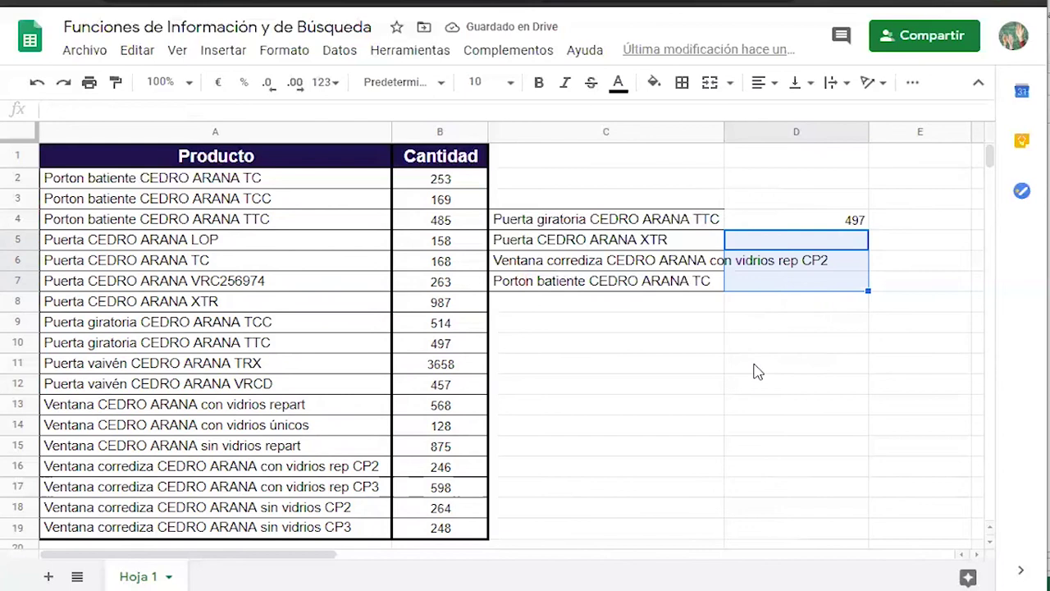
left_click(841, 227)
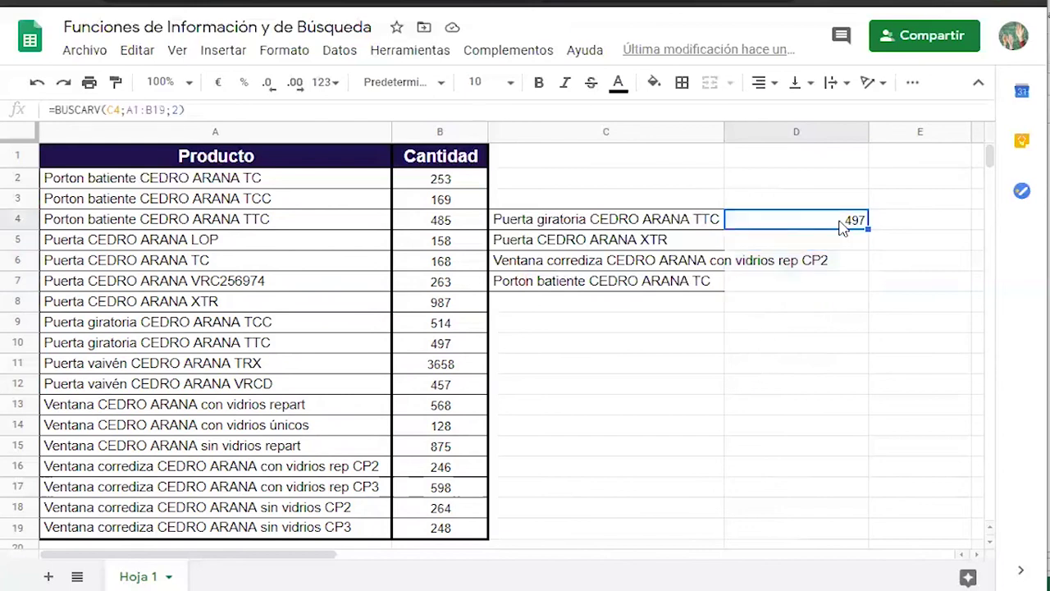
double_click(841, 228)
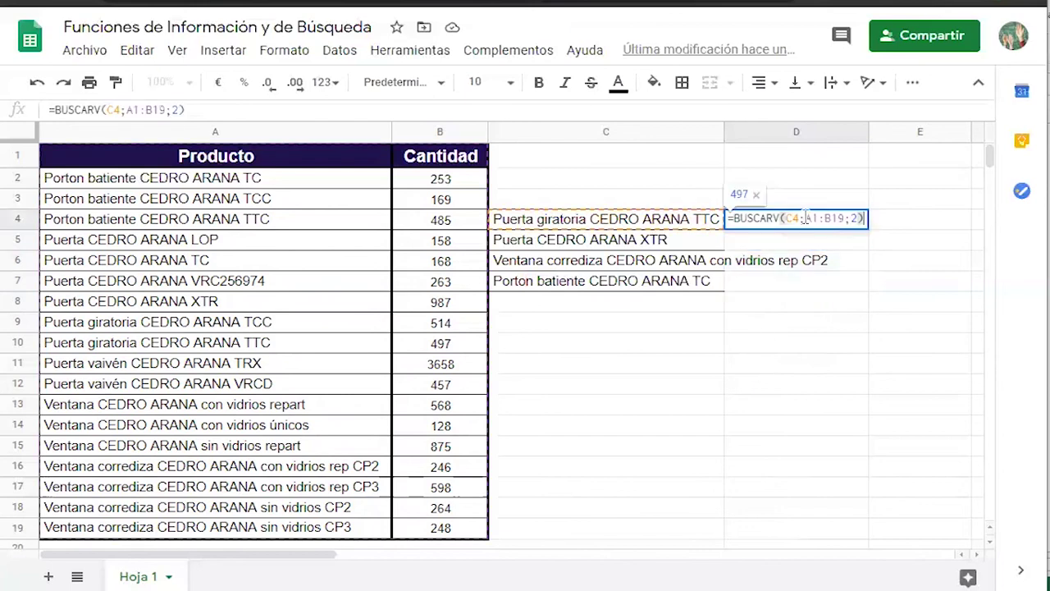
left_click_drag(807, 218, 845, 224)
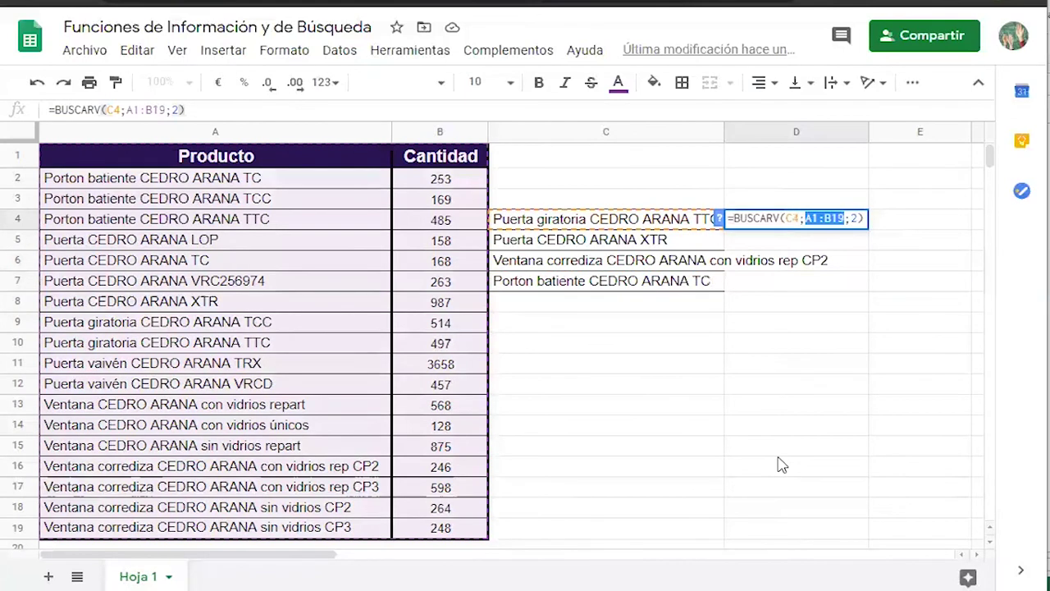
key("F4")
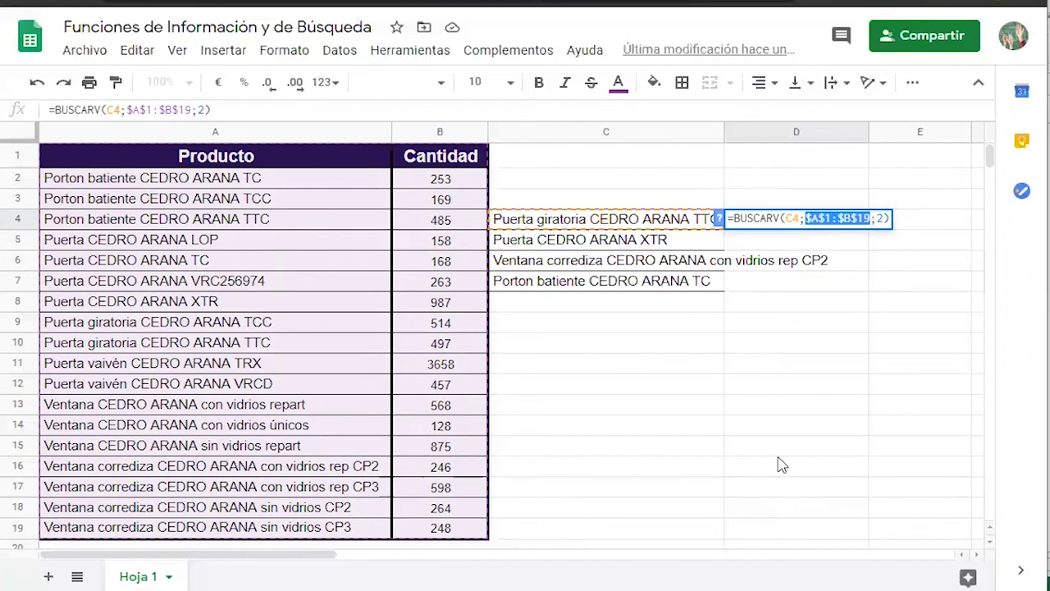
key("Return")
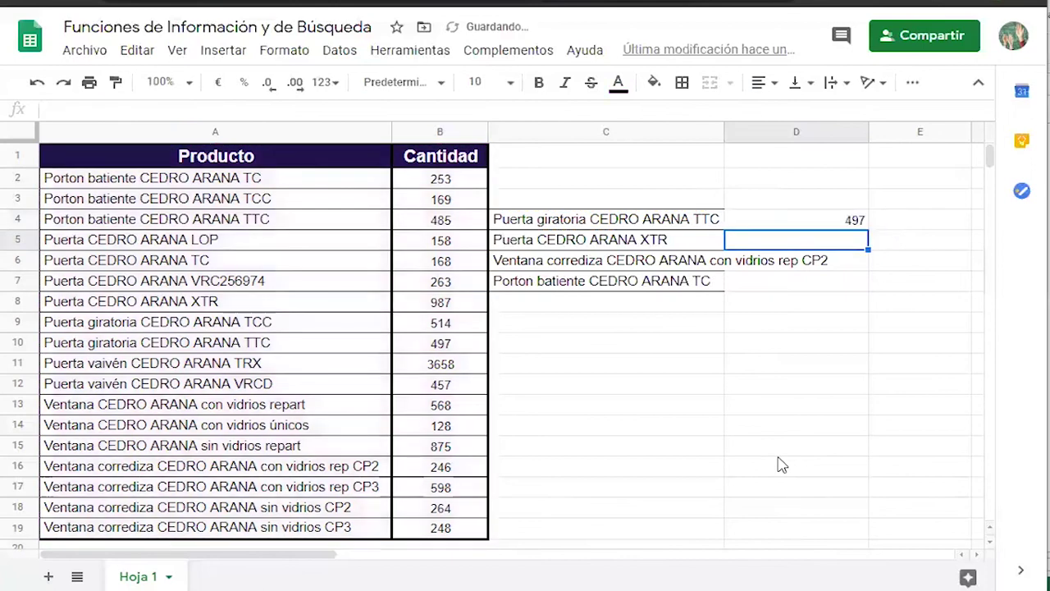
Fill the BUSCARV formula with the absolute range from D4 down to D7.
left_click(857, 222)
left_click_drag(869, 229, 869, 289)
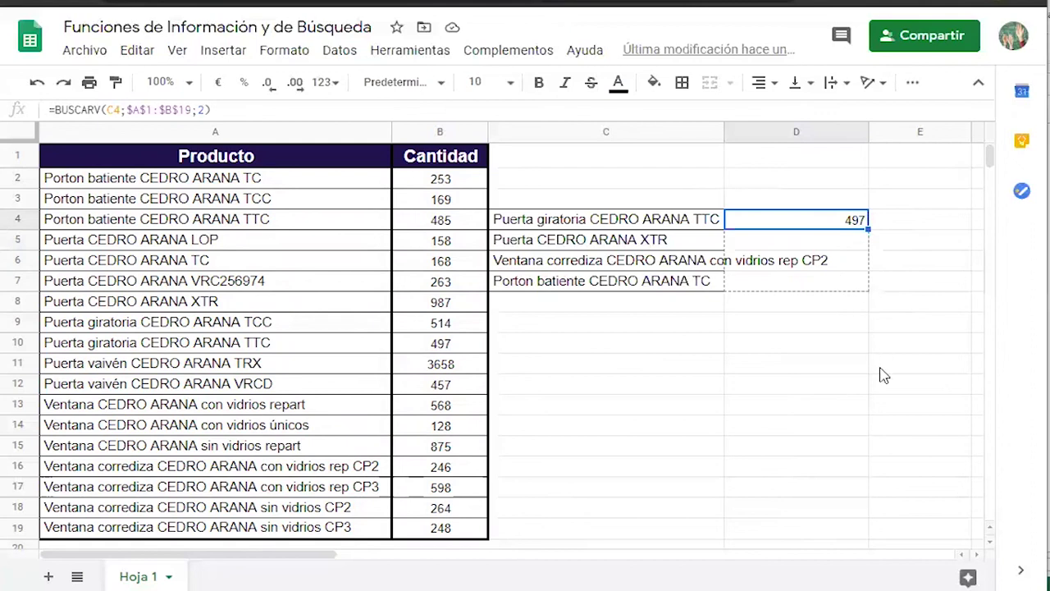
left_click(863, 368)
Check the quantity returned in D7 against the first product row of the table.
left_click(749, 287)
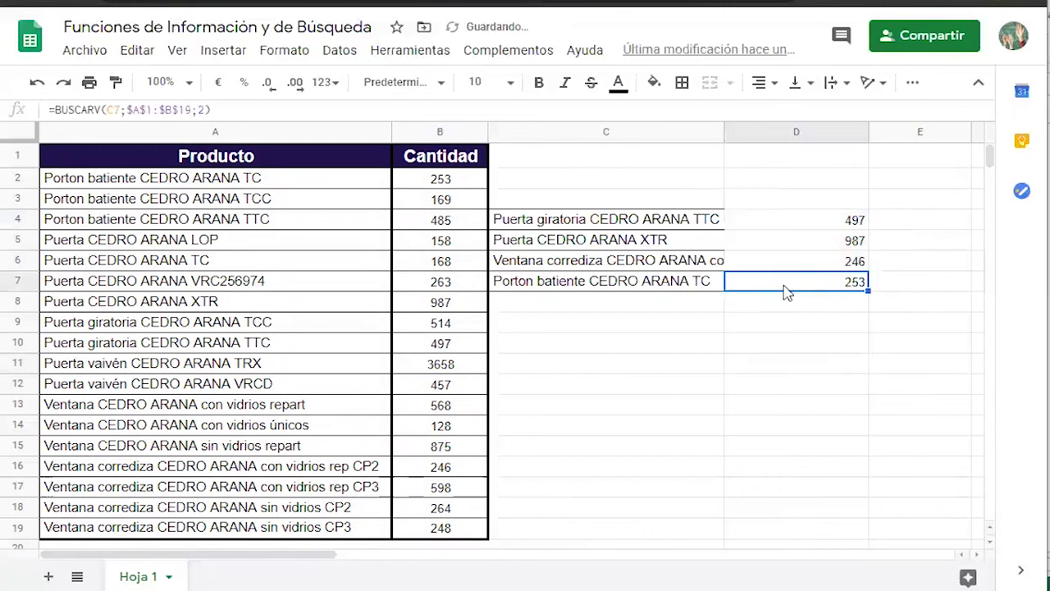
left_click(440, 180)
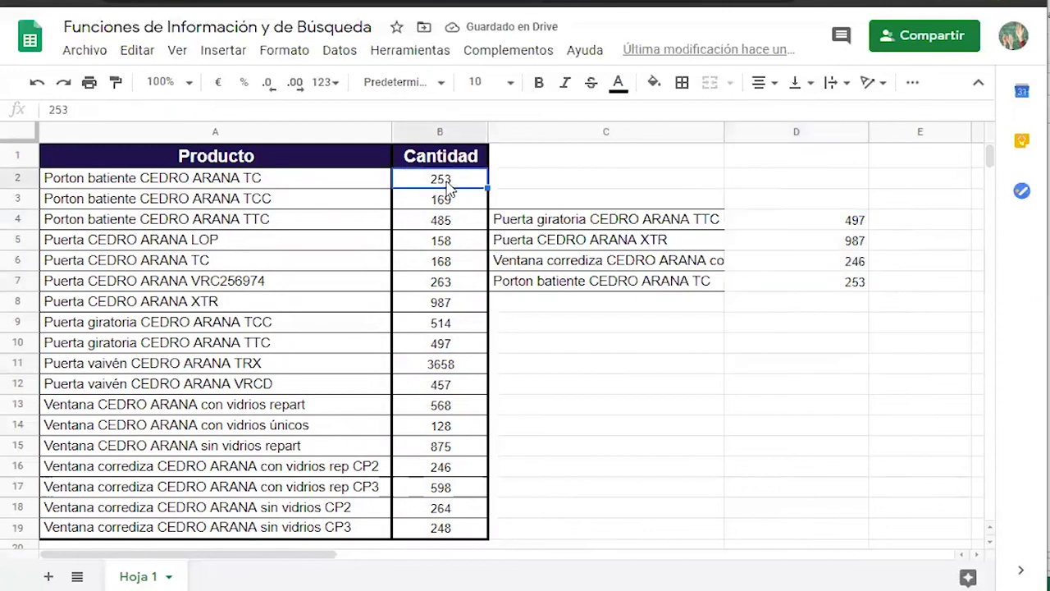
key("Left")
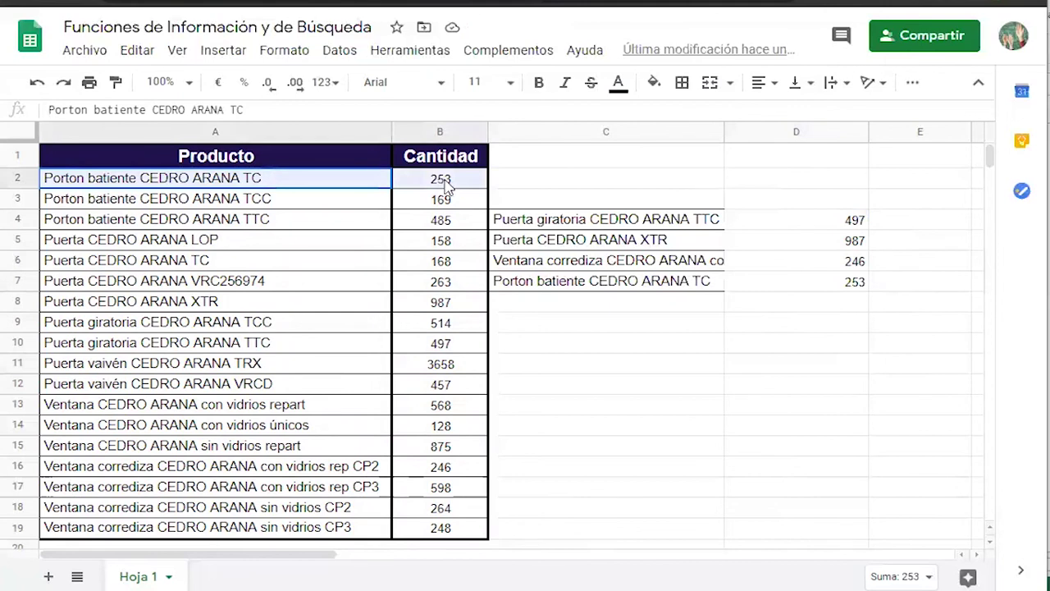
left_click(746, 306)
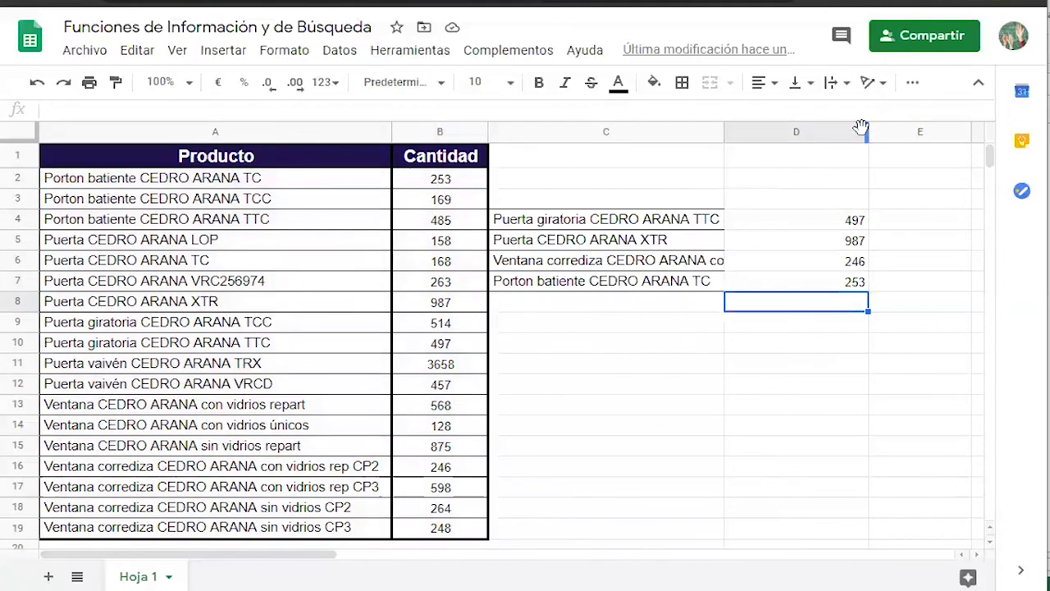
Narrow column D to about two thirds of its width.
left_click(865, 132)
left_click(861, 199)
left_click_drag(862, 131, 822, 134)
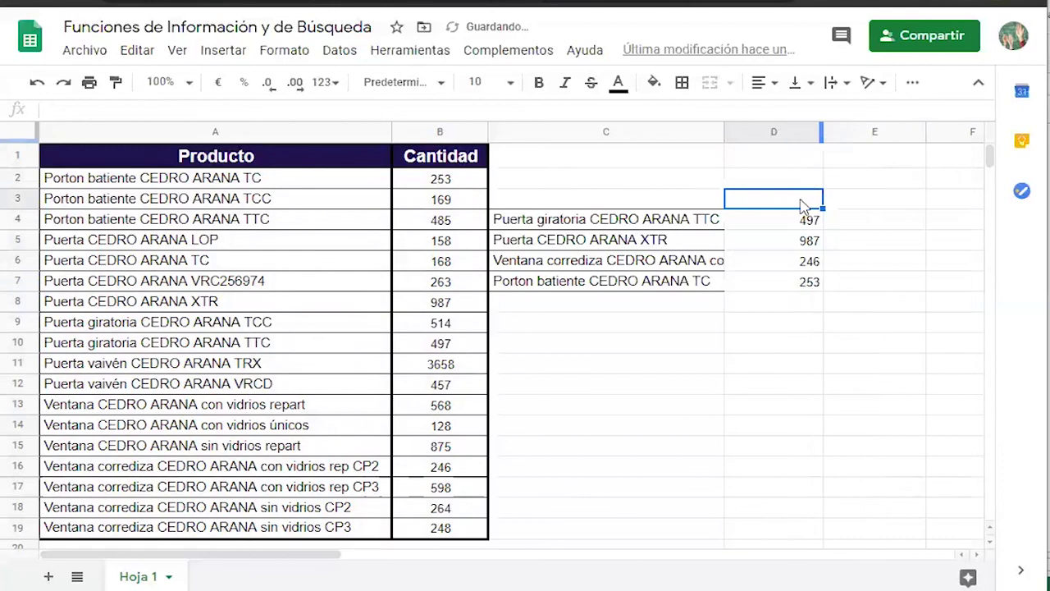
Review the formulas in D6 and D7 to verify that both use the fixed table range.
left_click(775, 261)
double_click(775, 260)
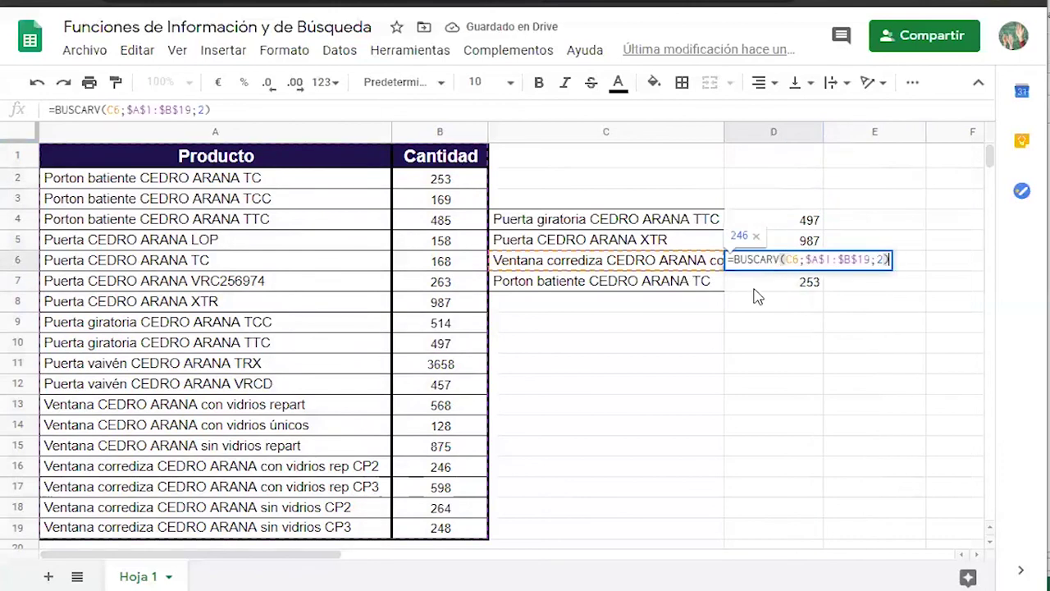
key("Escape")
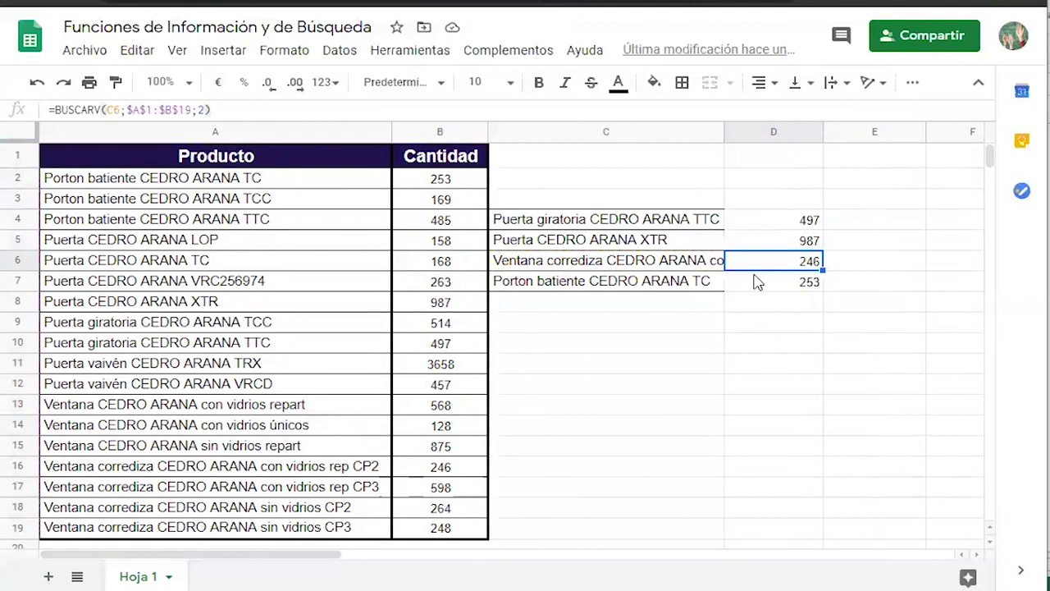
double_click(757, 281)
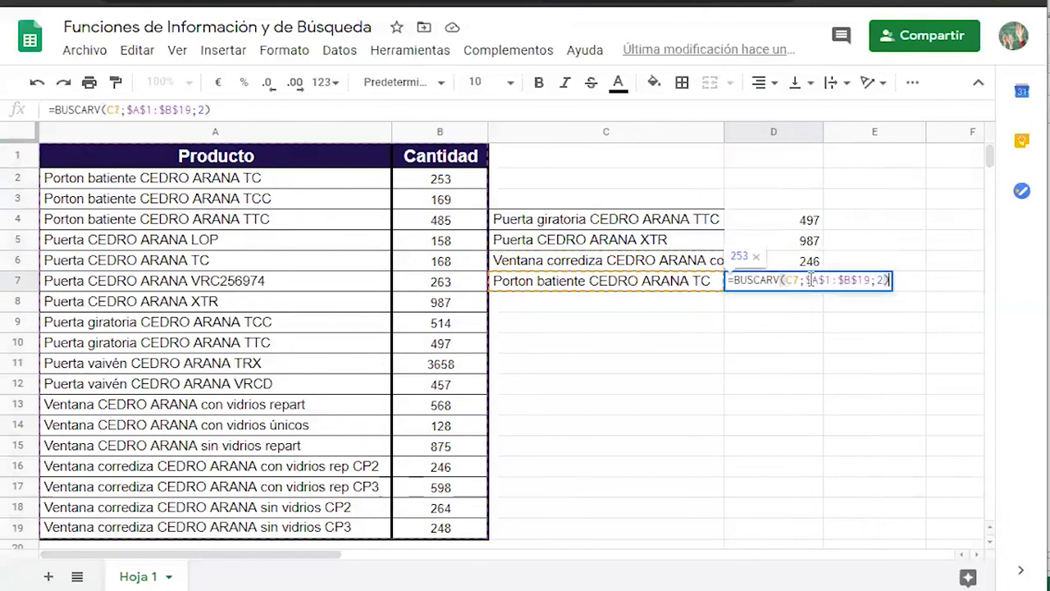
left_click_drag(810, 280, 859, 279)
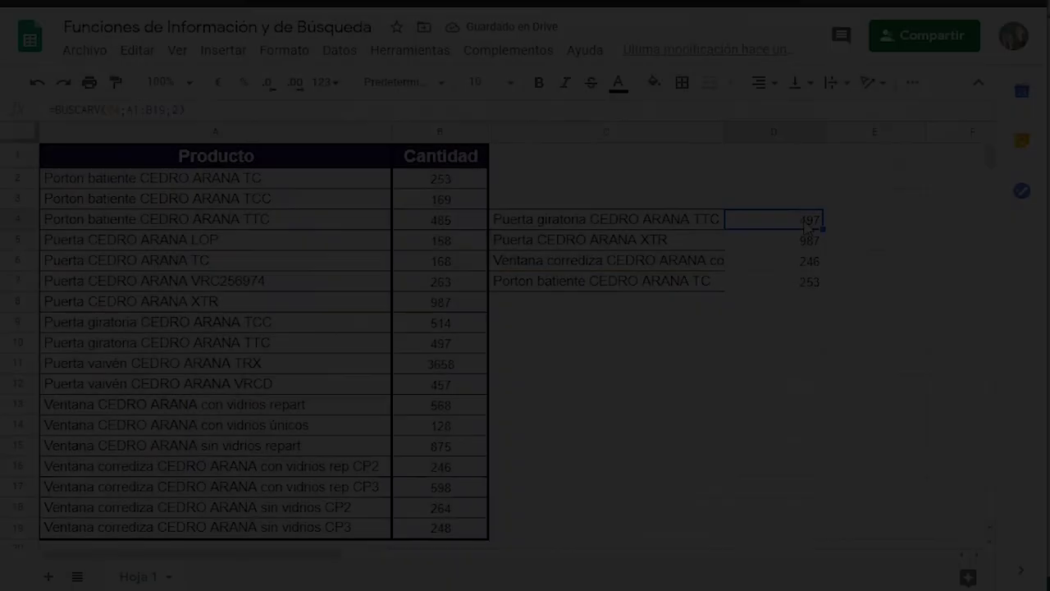
Make the table range in D4's BUSCARV formula absolute, so that it reads =BUSCARV(C4;$A$1:$B$19;2).
double_click(810, 221)
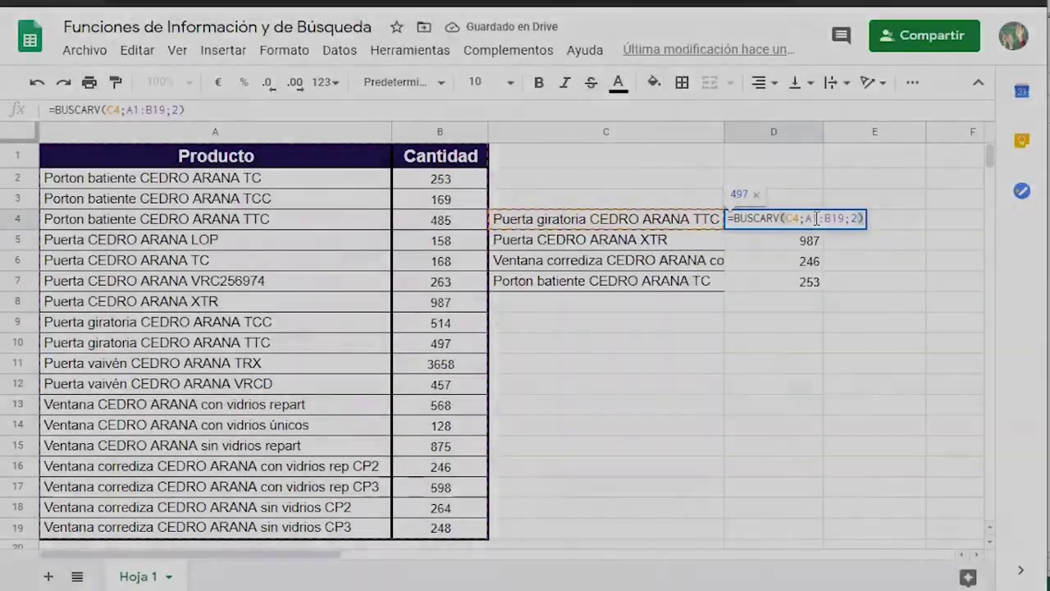
left_click_drag(805, 218, 846, 220)
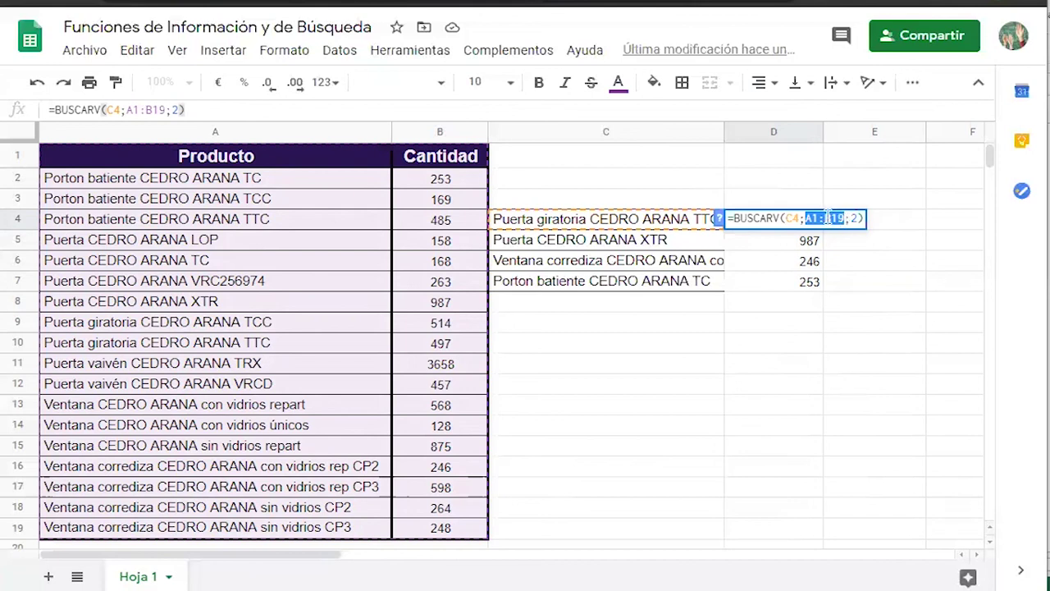
left_click(806, 218)
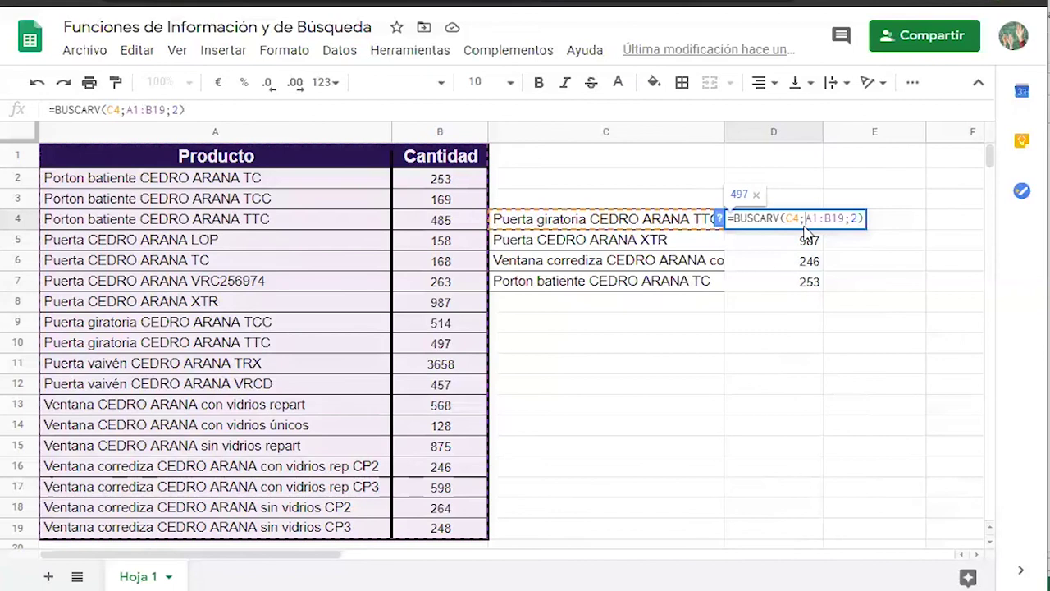
type("$A$")
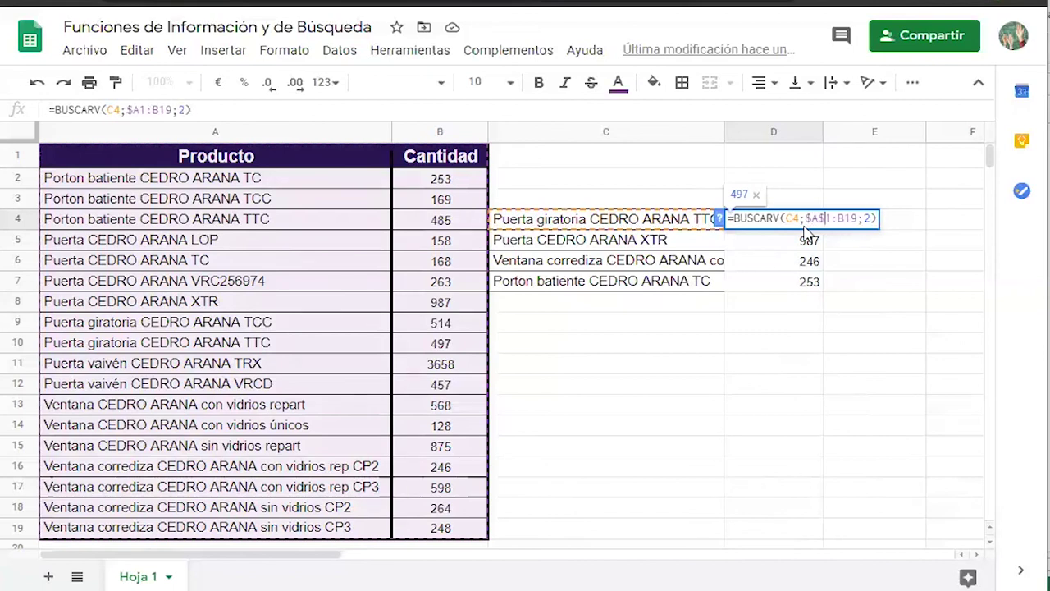
key("Right")
key("Right")
type("$")
key("Right")
type("$")
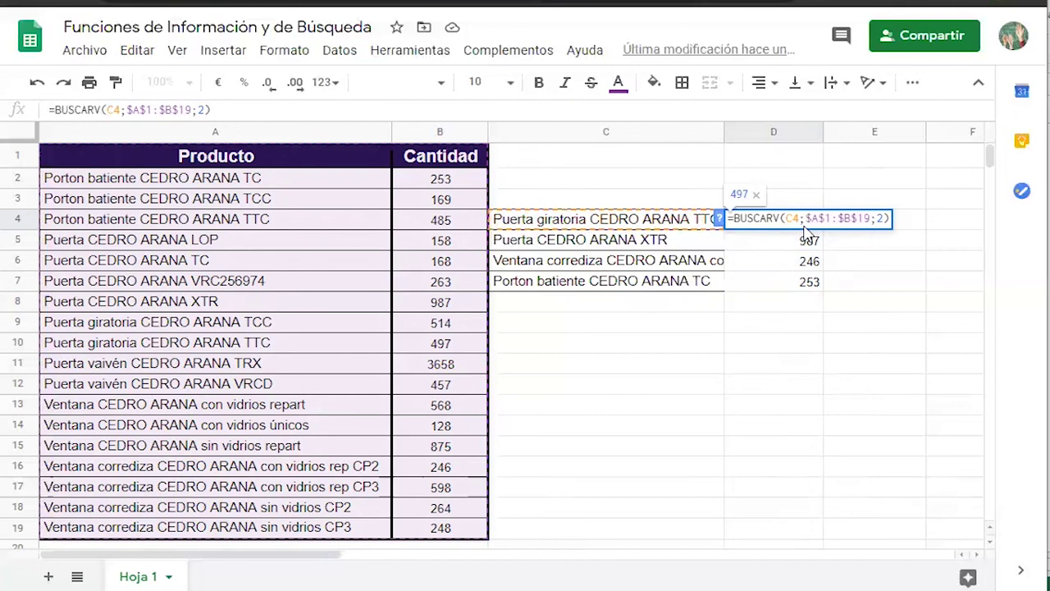
key("Return")
Fill the formula with the $A$1:$B$19 range from D4 down to D7 and inspect the copied formula in D7.
left_click(809, 224)
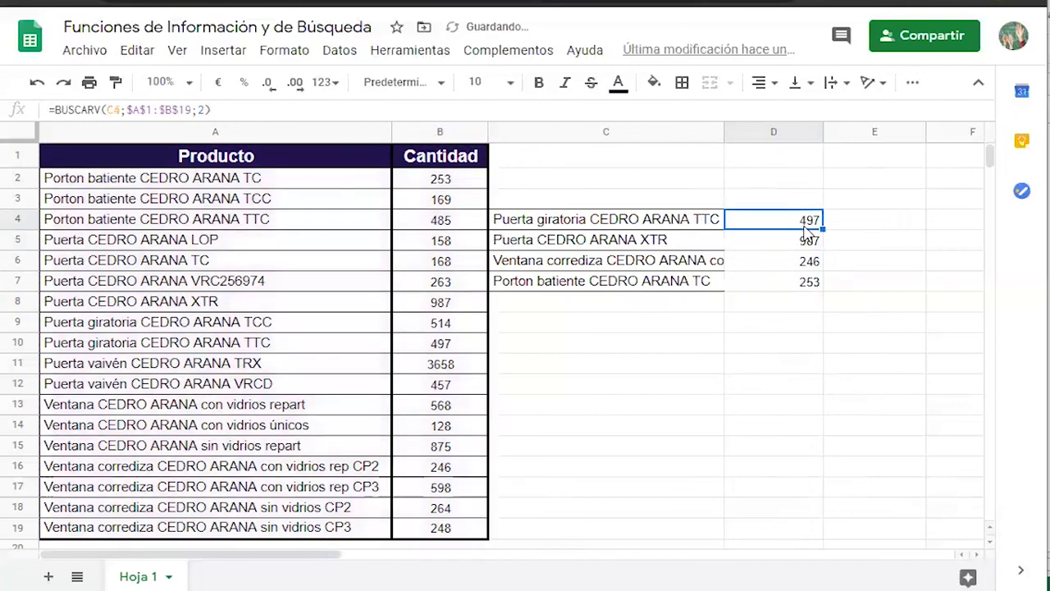
left_click_drag(821, 222, 827, 303)
left_click(857, 247)
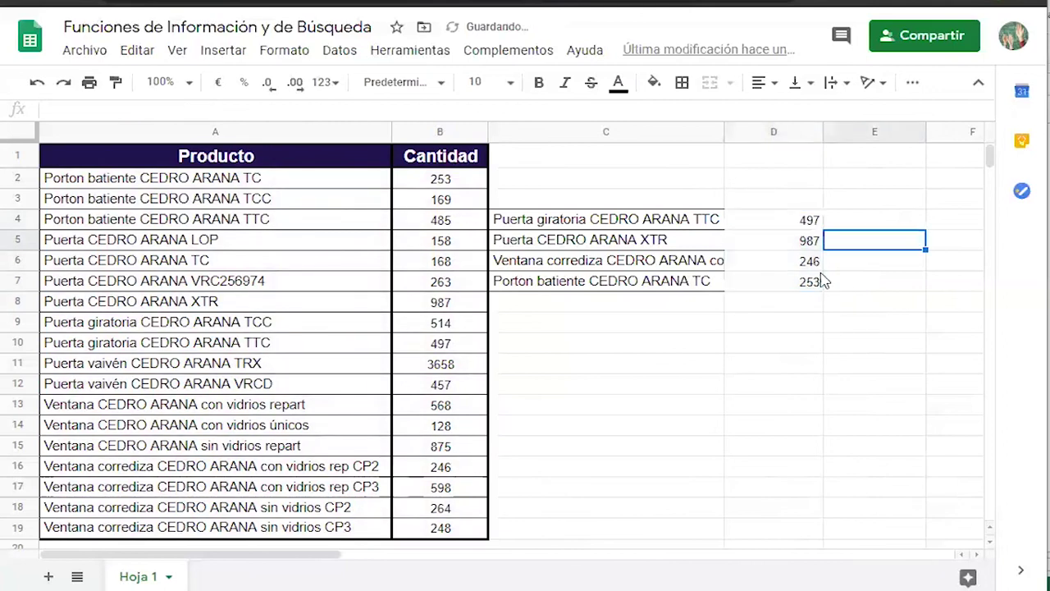
double_click(806, 281)
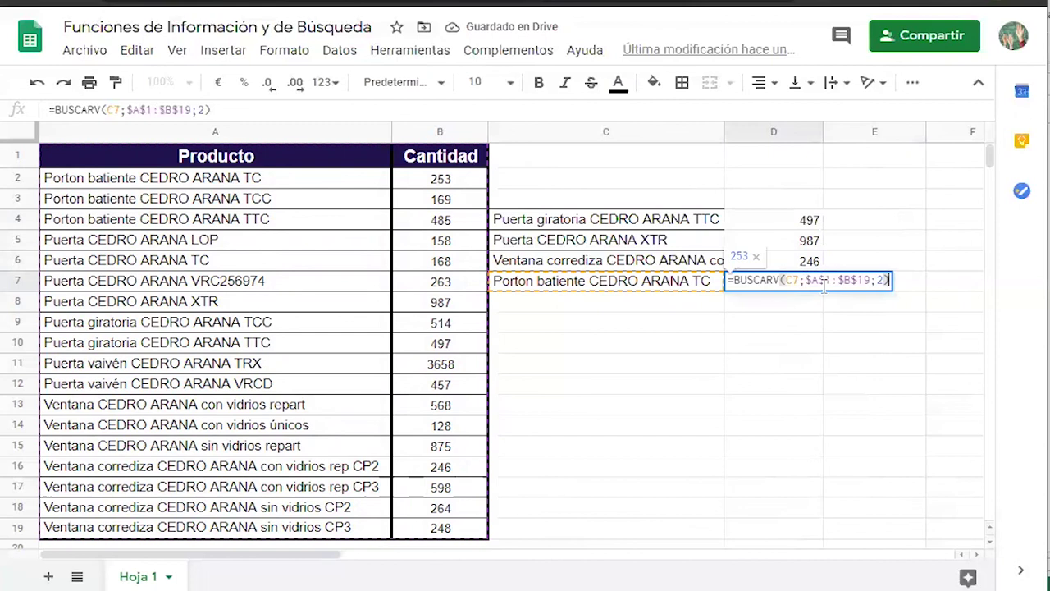